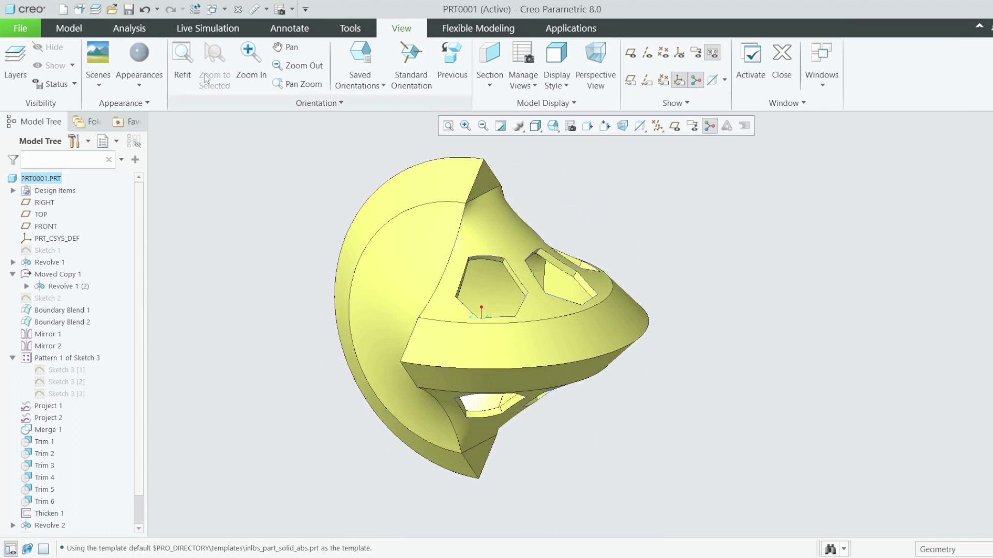
# Switch to the part PRT0002 and change its units to millimeter Kilogram Sec (mmKs), converting the existing dimensions
pyautogui.click(238, 9)
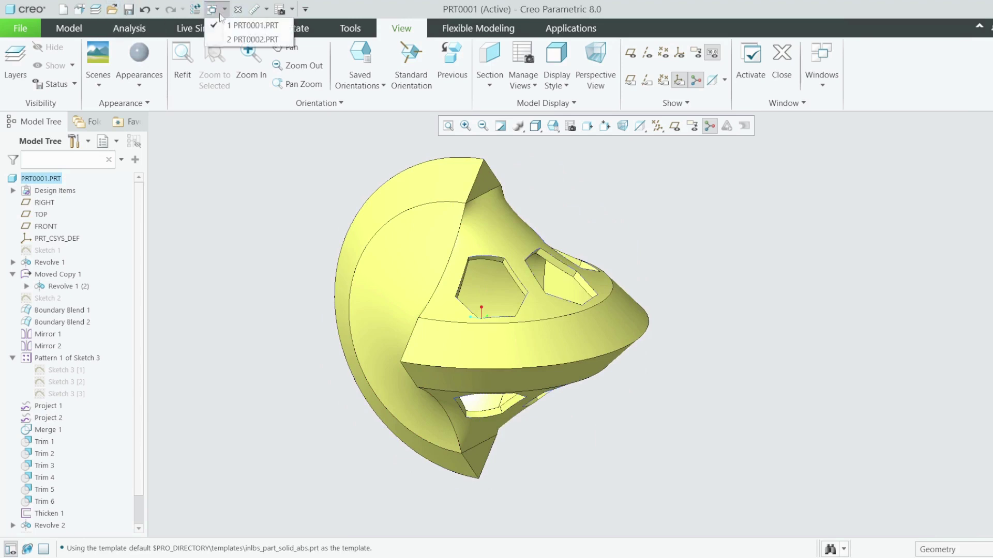
pyautogui.click(248, 38)
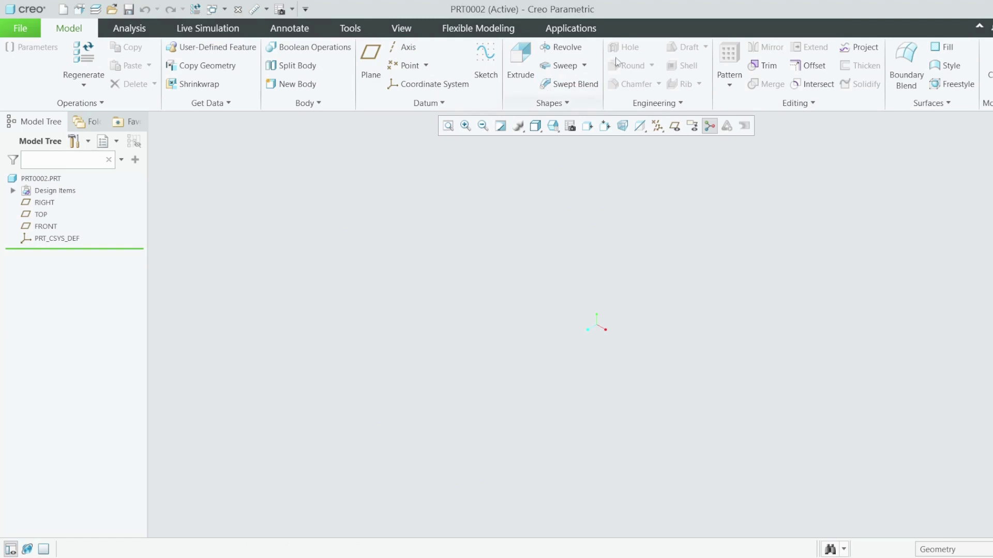
pyautogui.click(80, 10)
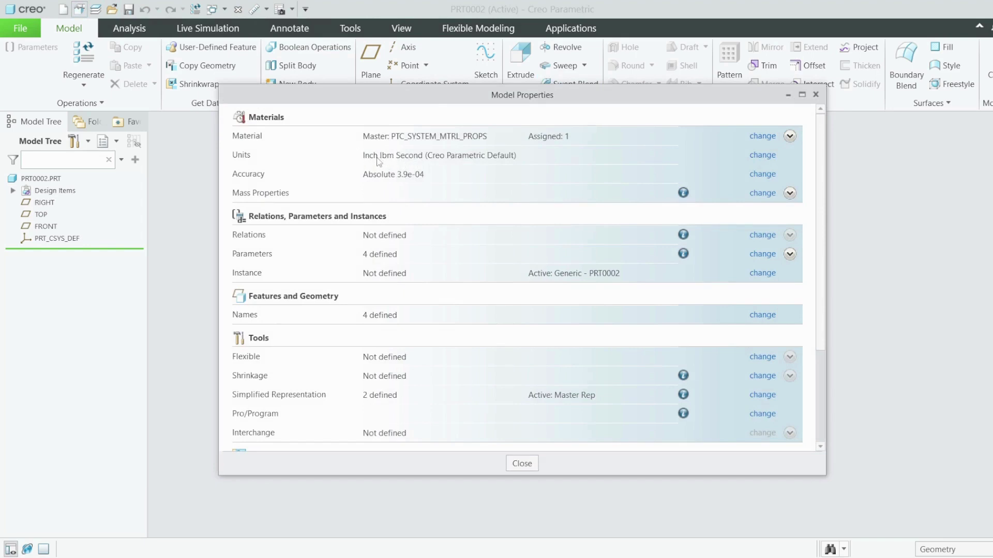
pyautogui.click(770, 155)
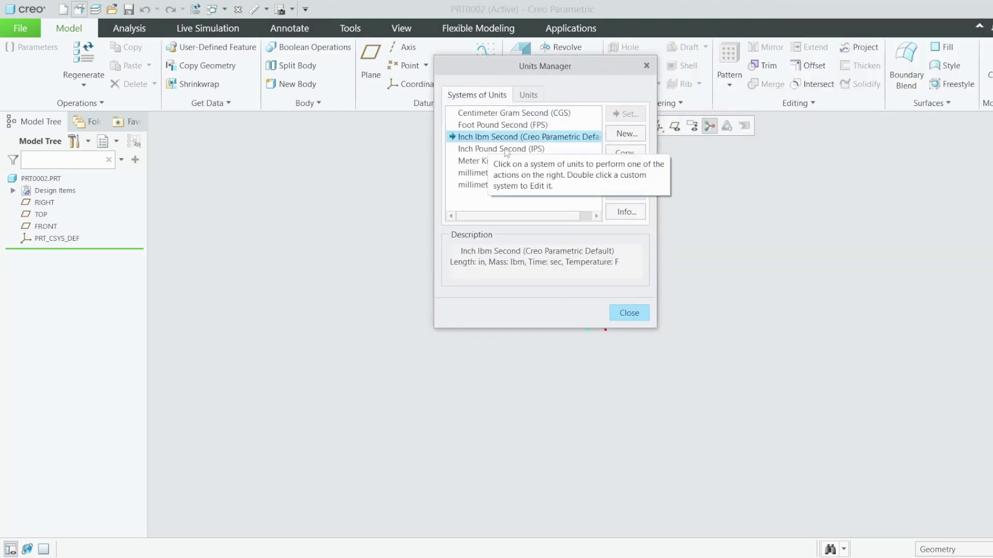
pyautogui.click(493, 173)
pyautogui.click(626, 114)
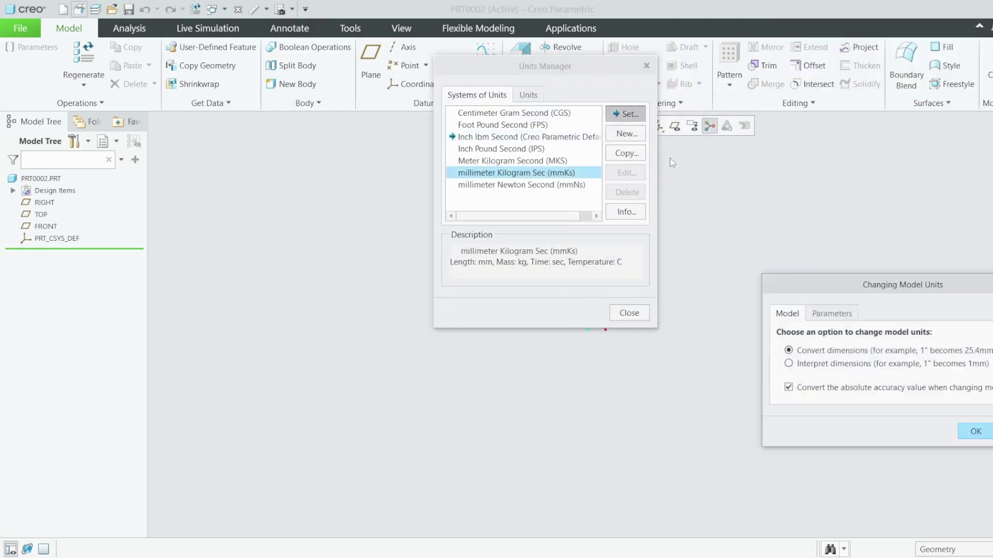
pyautogui.moveTo(848, 295); pyautogui.dragTo(500, 260)
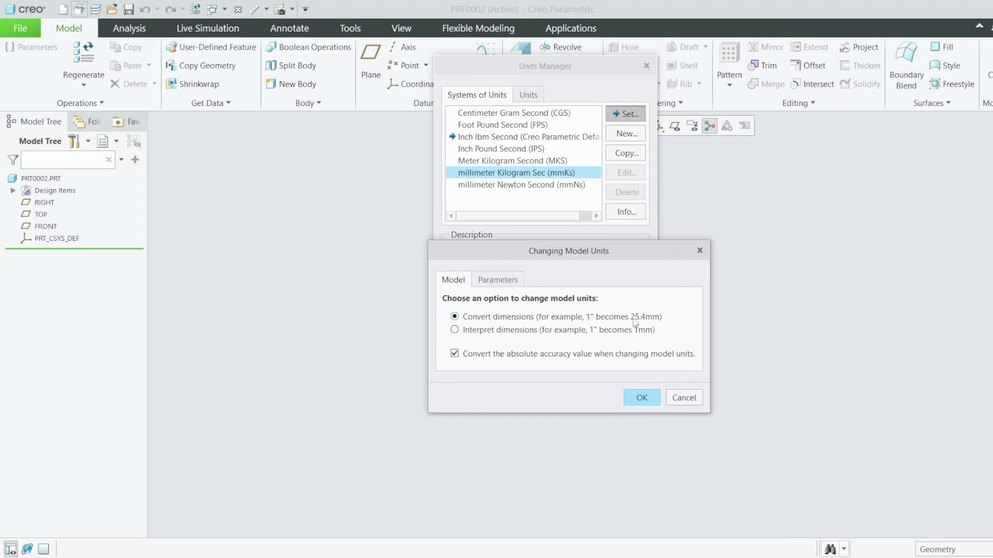
pyautogui.click(643, 403)
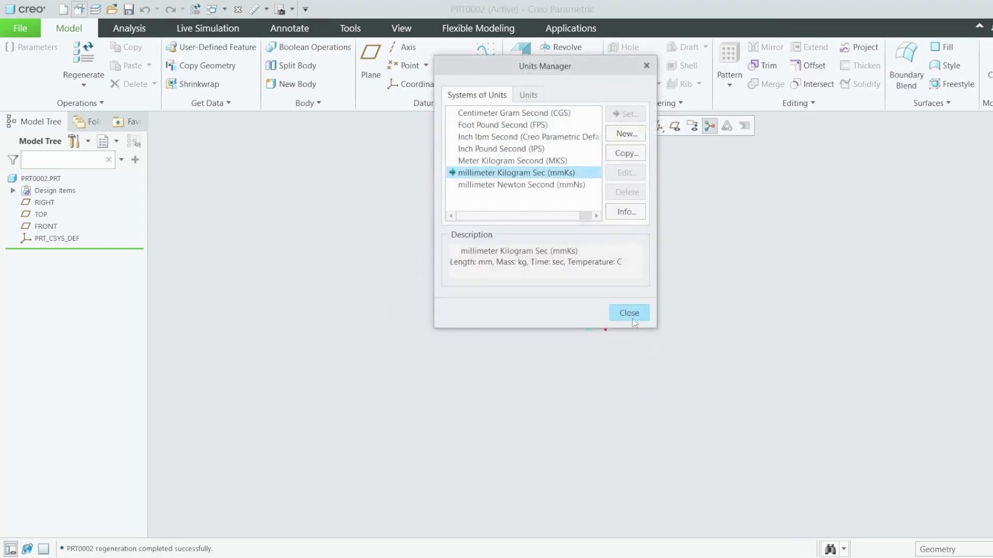
pyautogui.click(632, 320)
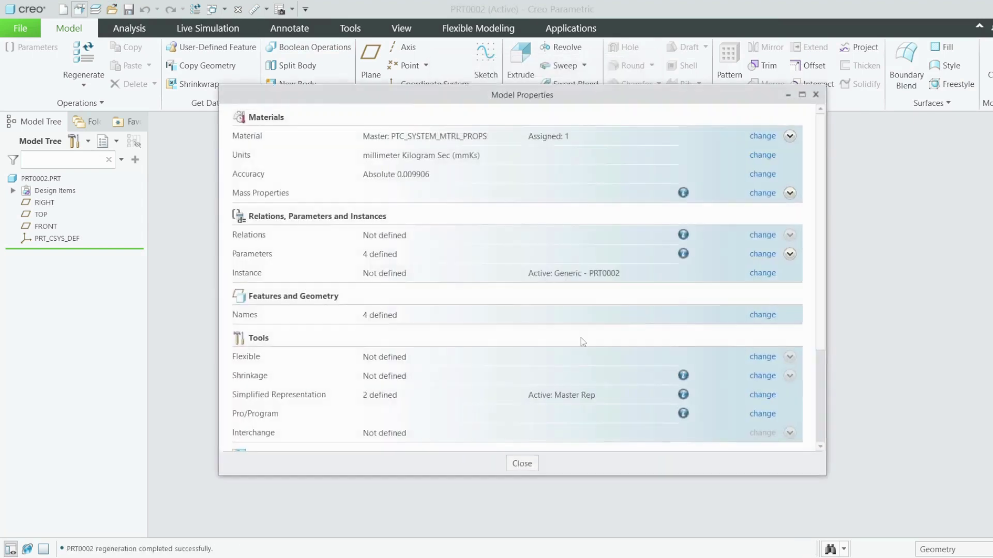
pyautogui.click(523, 464)
# Display the datum planes and switch to the finished part PRT0001 to view its shape from different angles
pyautogui.click(674, 125)
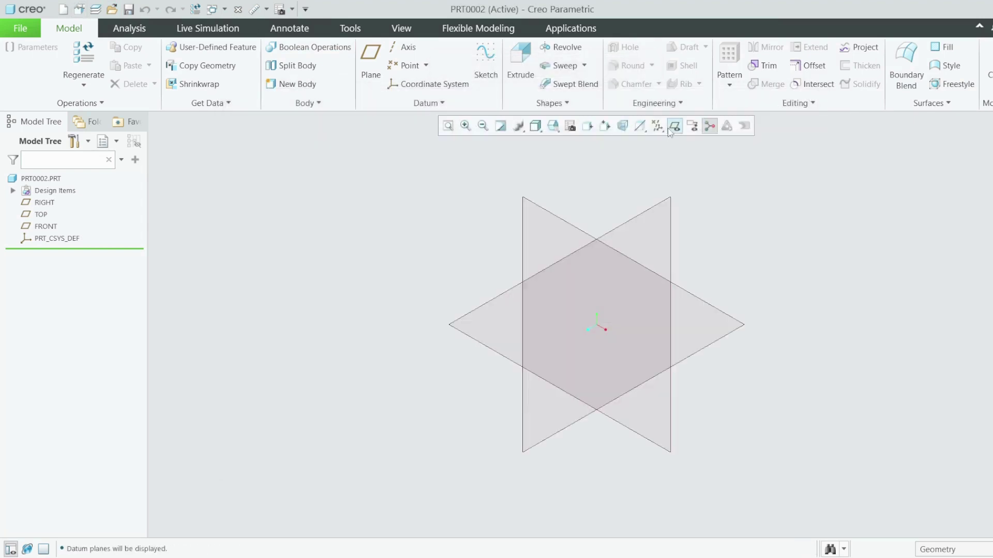
pyautogui.click(213, 9)
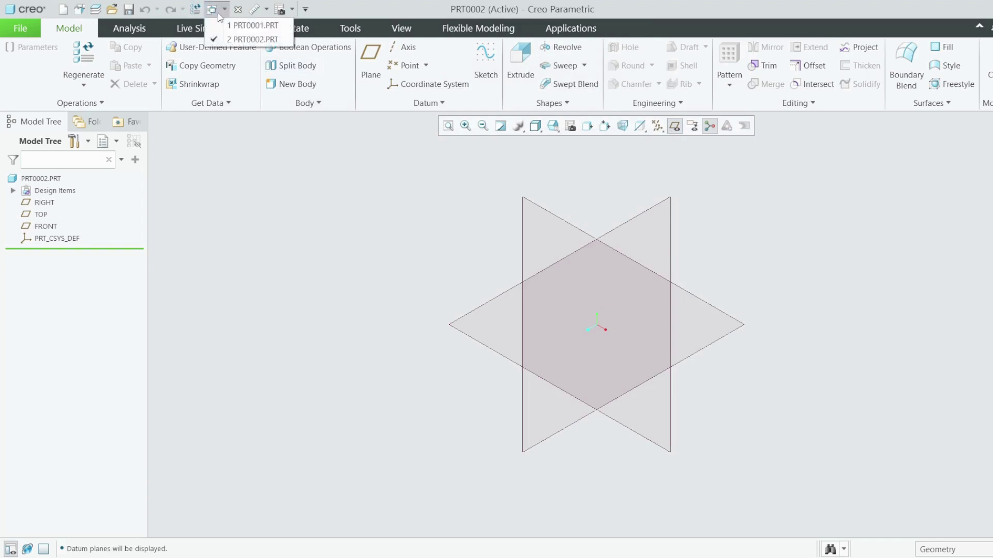
pyautogui.click(254, 26)
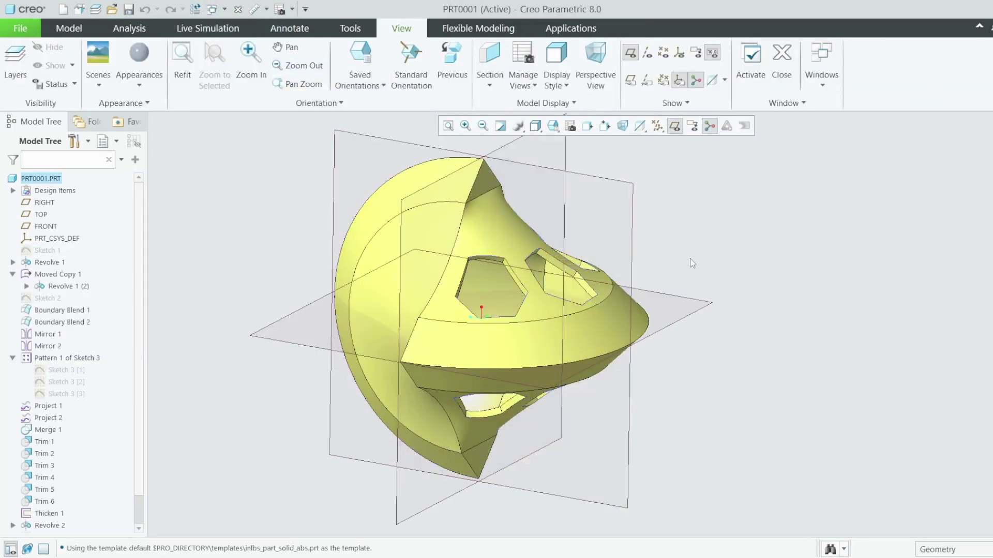
pyautogui.moveTo(692, 258); pyautogui.dragTo(223, 398, button='middle')
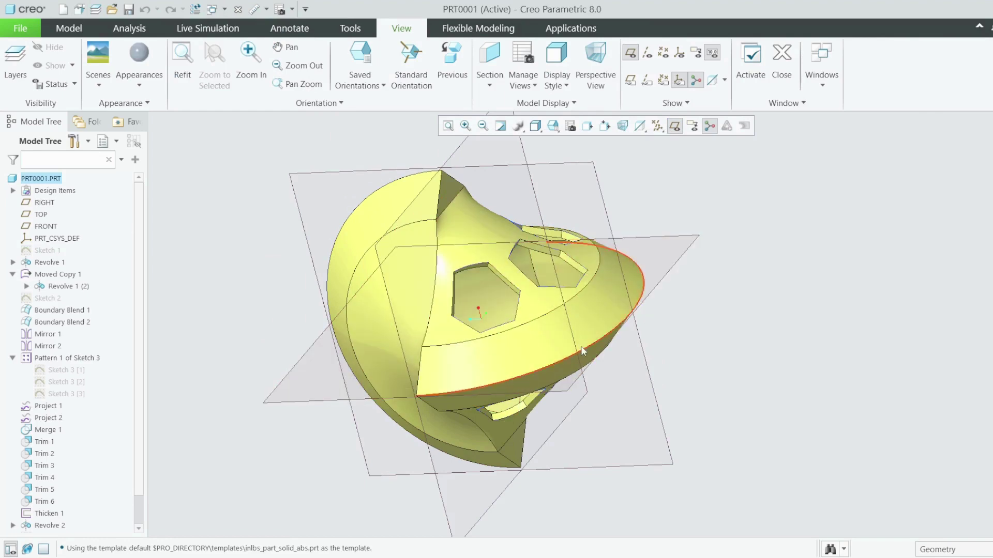
pyautogui.moveTo(569, 349); pyautogui.dragTo(615, 358, button='middle')
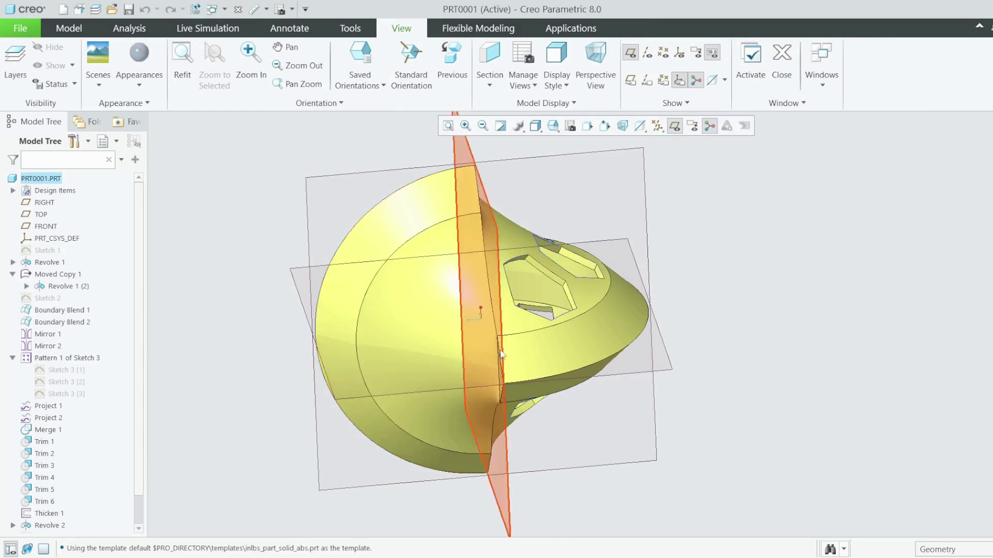
# Preview a planar section on the triangular end faces of the Revolve 2 and Revolve 3 features to examine the interior, and discard it
pyautogui.click(489, 85)
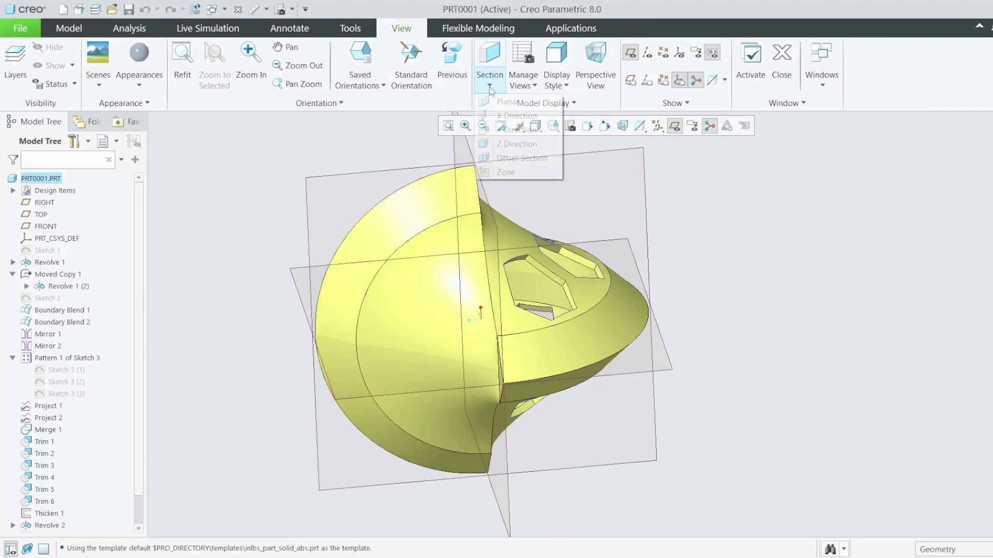
pyautogui.click(507, 98)
pyautogui.scroll(-5, 490, 383)
pyautogui.scroll(5, 490, 383)
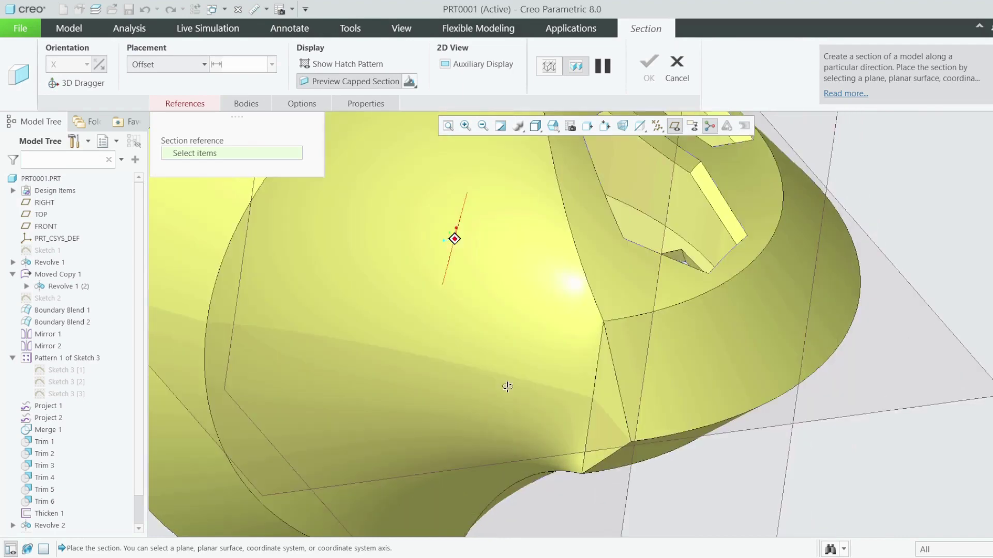
pyautogui.click(612, 411)
pyautogui.moveTo(590, 370); pyautogui.dragTo(678, 374, button='middle')
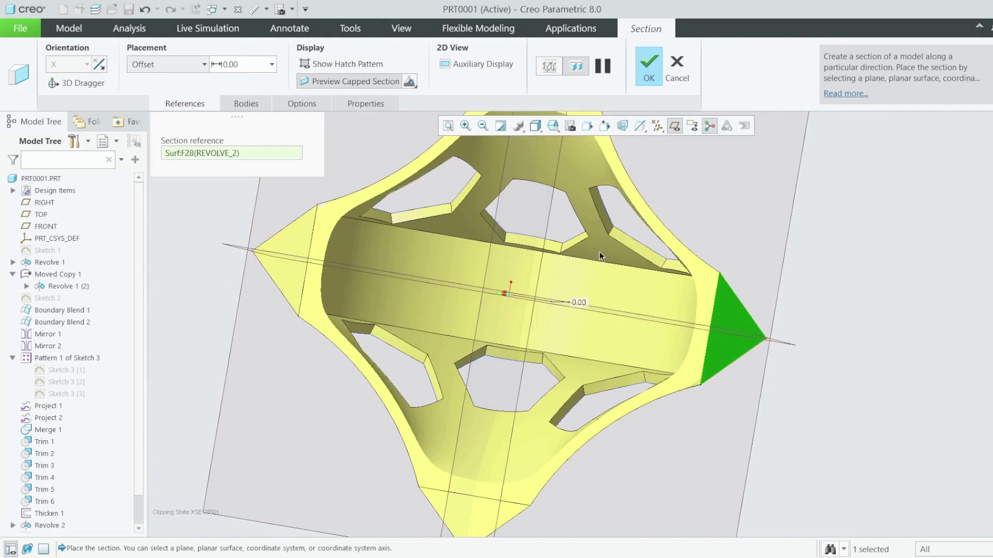
pyautogui.moveTo(599, 256); pyautogui.dragTo(691, 257, button='middle')
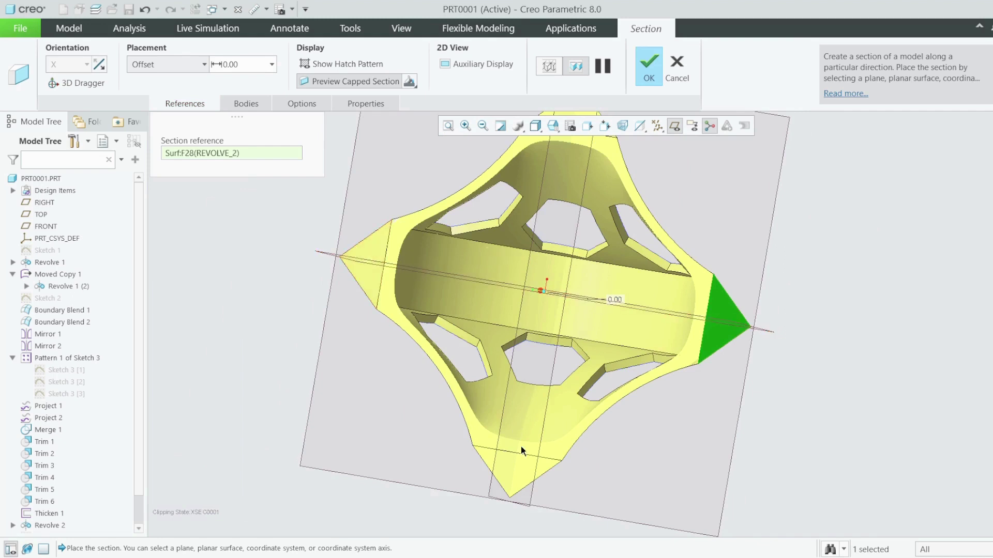
pyautogui.scroll(2, 575, 331)
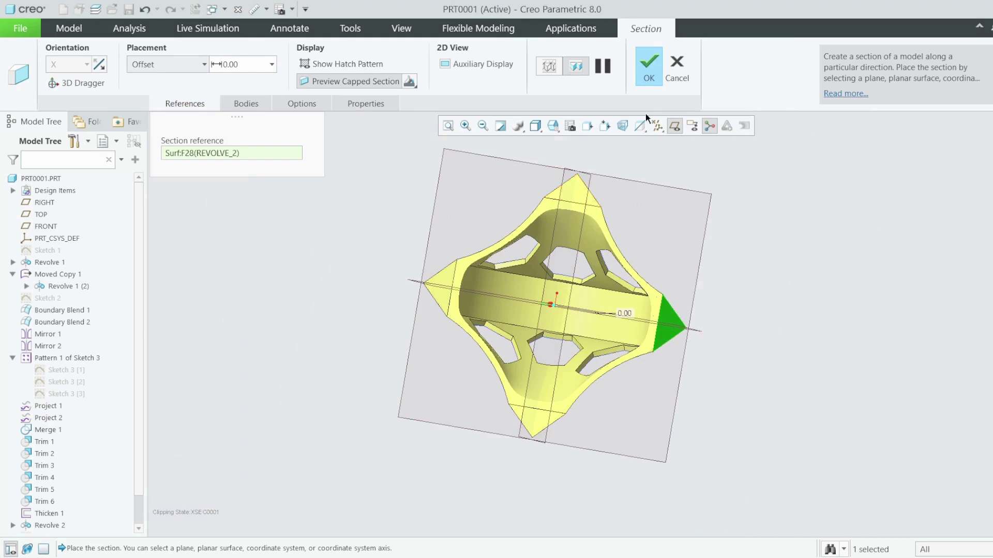
pyautogui.scroll(-1, 557, 228)
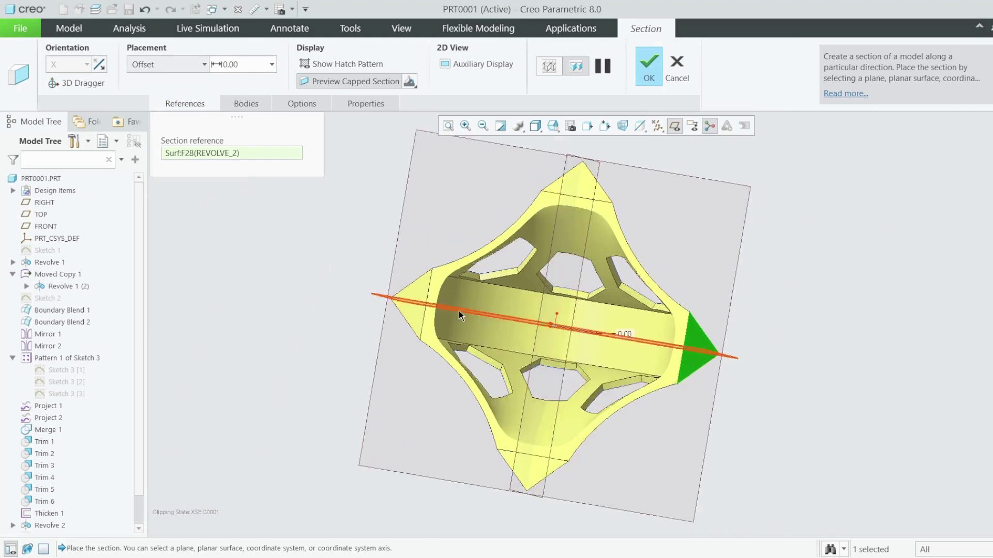
pyautogui.click(601, 197)
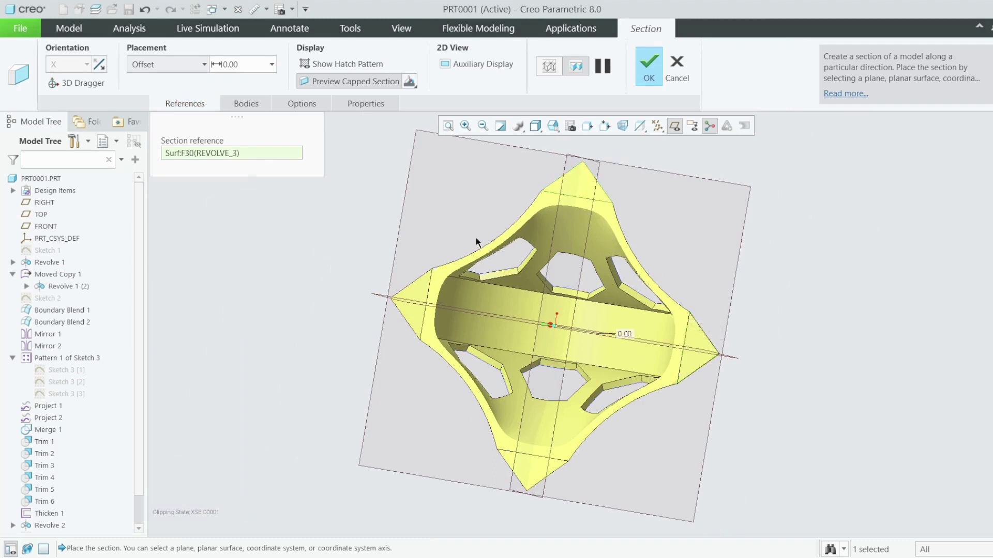
pyautogui.click(676, 67)
pyautogui.click(524, 311)
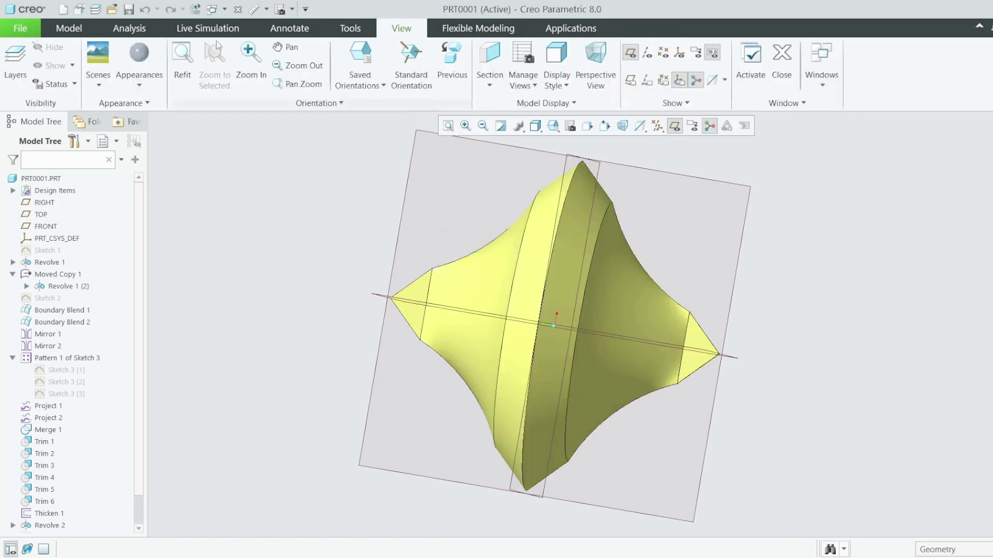
# Return to PRT0002 and start a Revolve sketch on the FRONT plane, oriented parallel to the screen
pyautogui.click(225, 10)
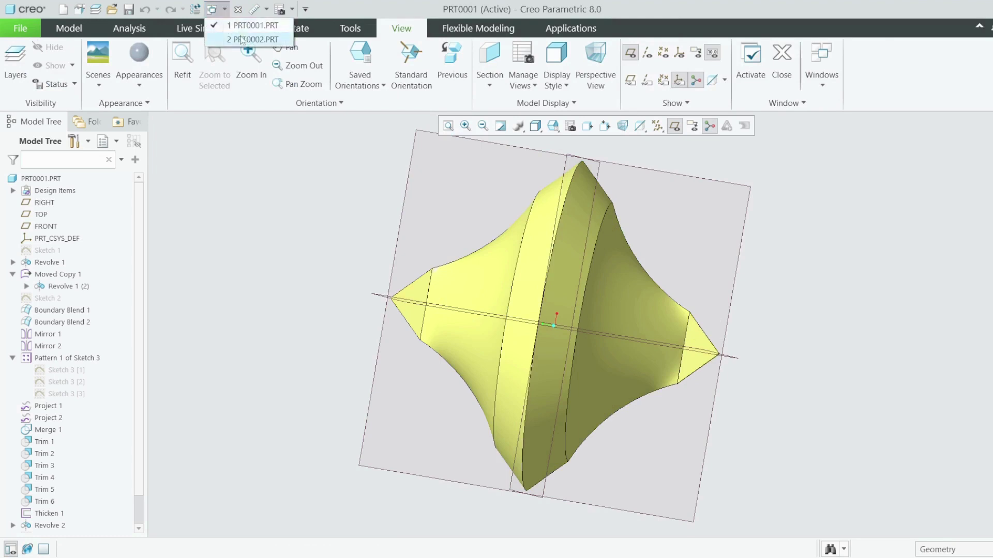
pyautogui.click(254, 39)
pyautogui.click(550, 216)
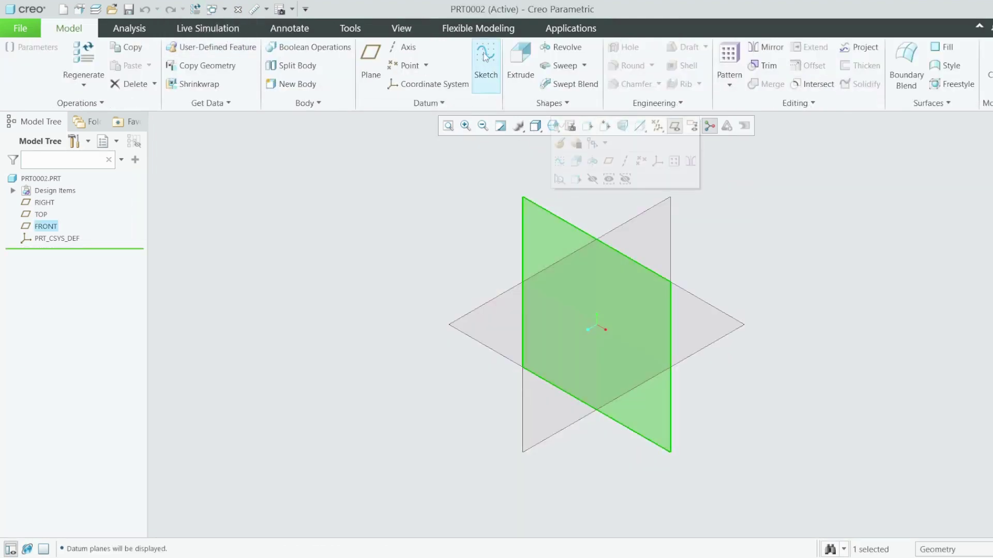
pyautogui.click(564, 48)
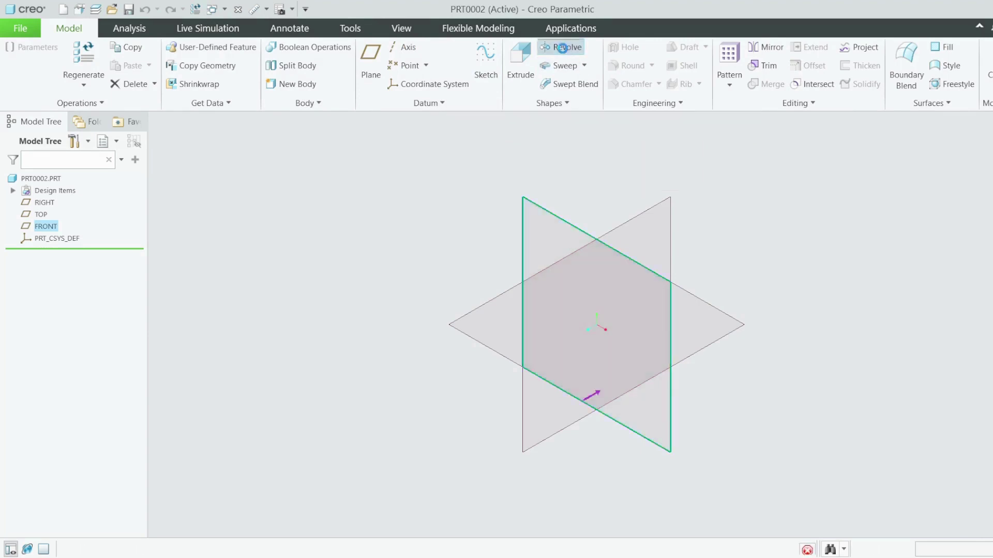
pyautogui.click(648, 129)
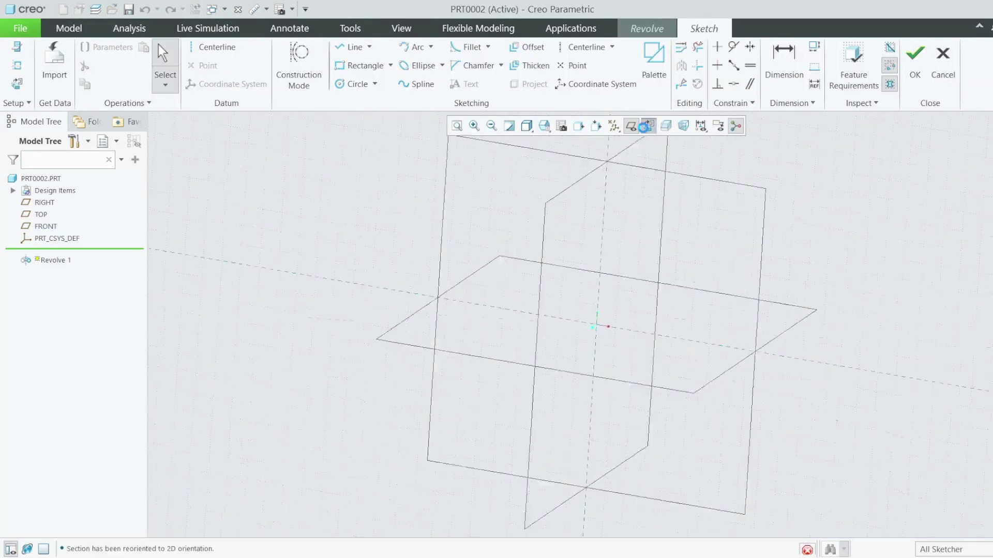
pyautogui.scroll(-1, 516, 243)
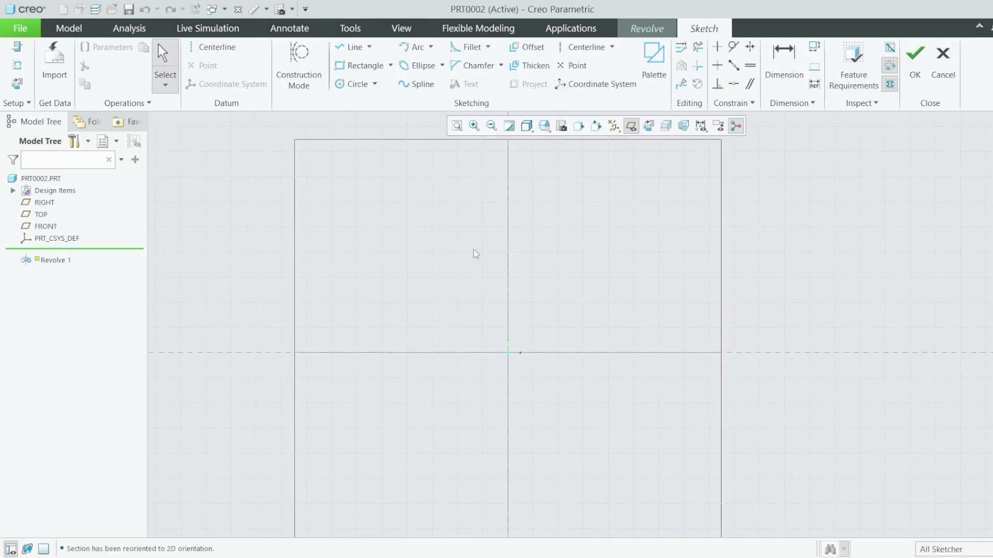
# Sketch a vertical line to the right of the vertical reference, crossing the horizontal one, and set its length to 10 mm
pyautogui.click(357, 52)
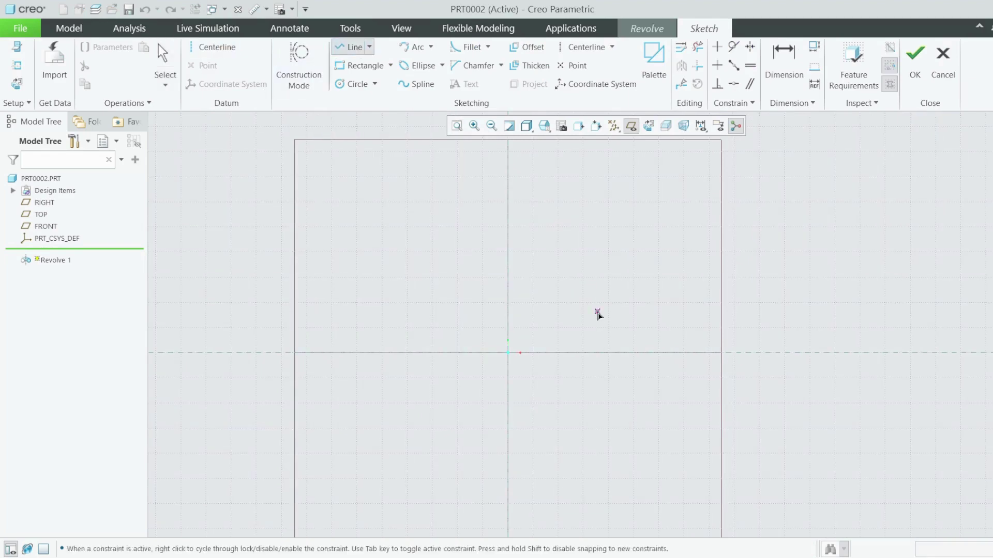
pyautogui.click(622, 395)
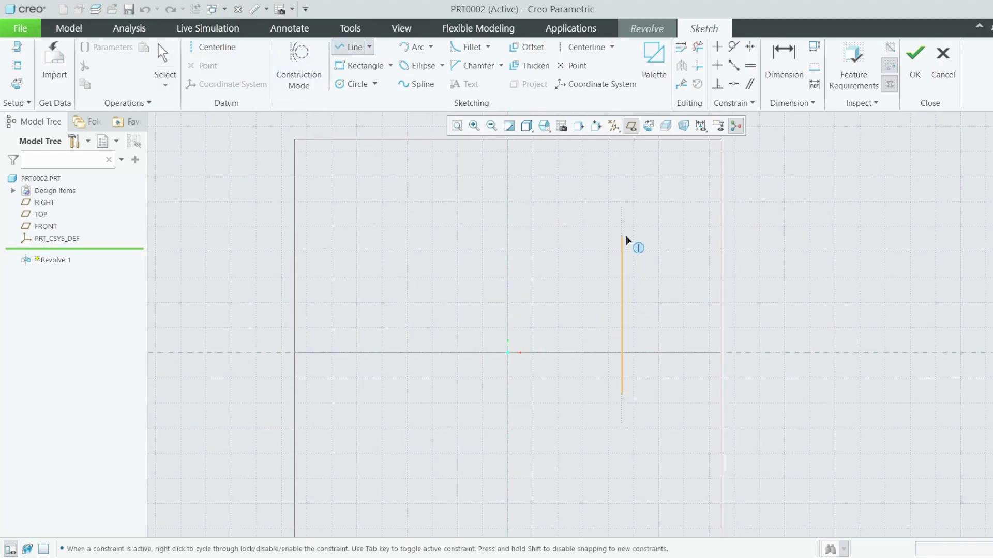
pyautogui.click(636, 236)
pyautogui.middleClick(641, 263)
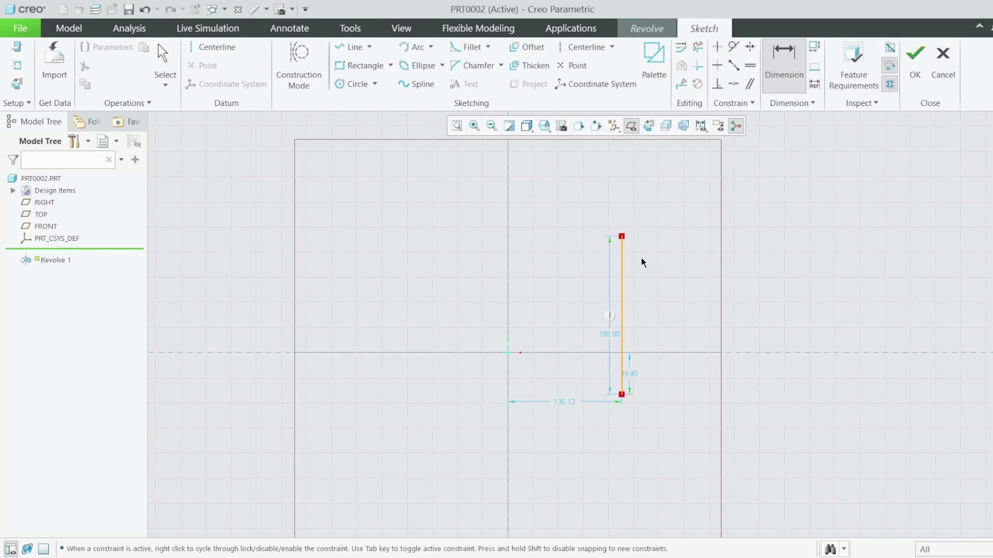
pyautogui.doubleClick(609, 334)
pyautogui.write('10')
pyautogui.press('Return')
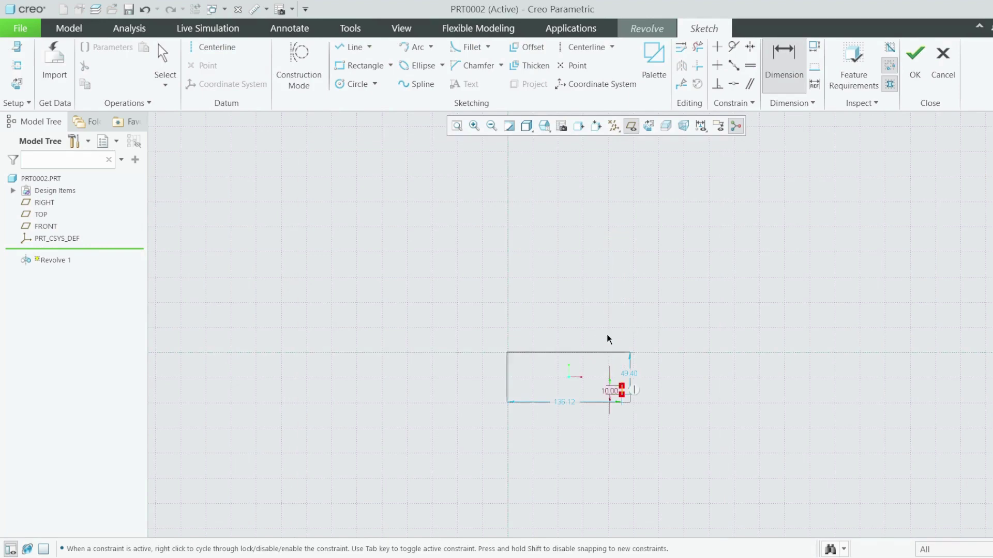
# Set the line's lower endpoint 5 mm below the horizontal reference and the line 18 mm from the vertical reference
pyautogui.scroll(6, 614, 384)
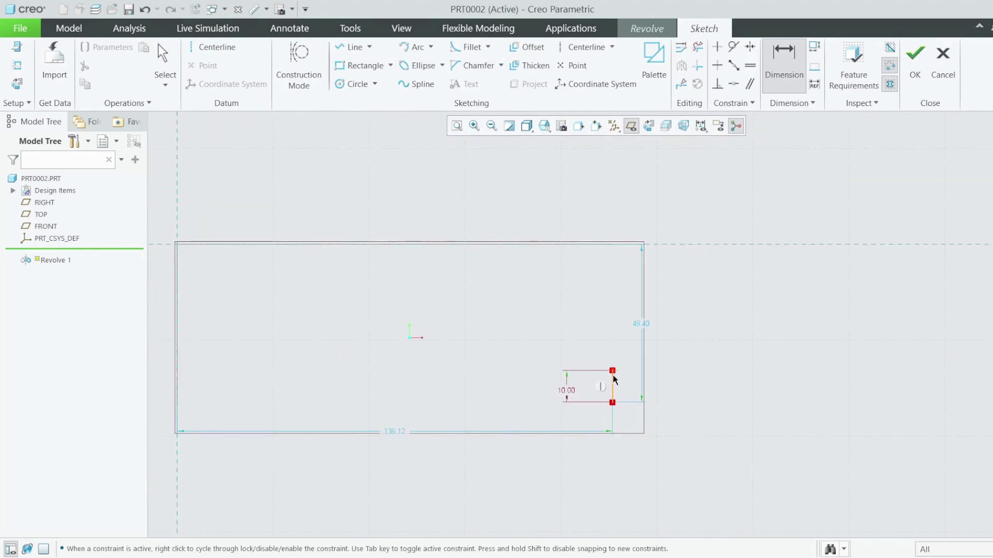
pyautogui.doubleClick(641, 326)
pyautogui.write('5')
pyautogui.press('Return')
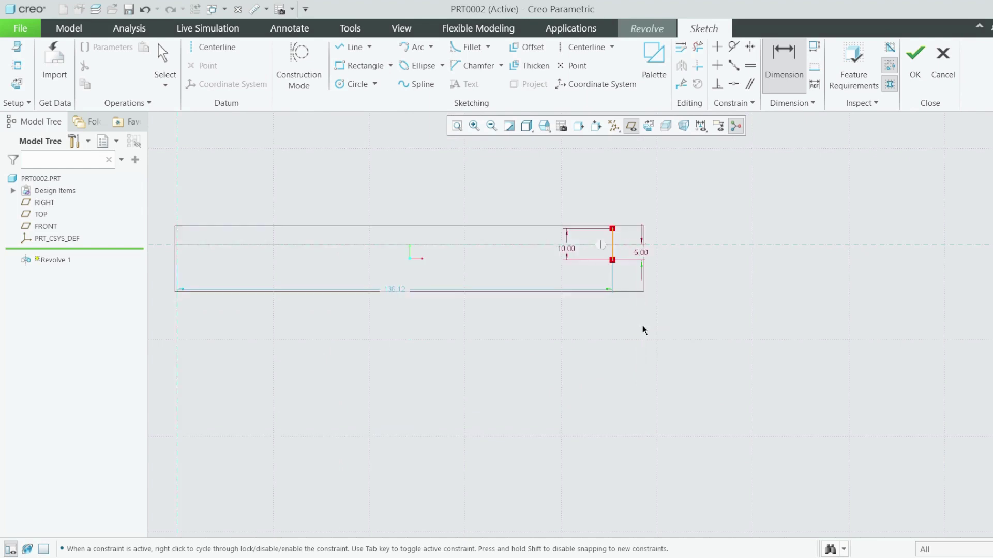
pyautogui.doubleClick(389, 292)
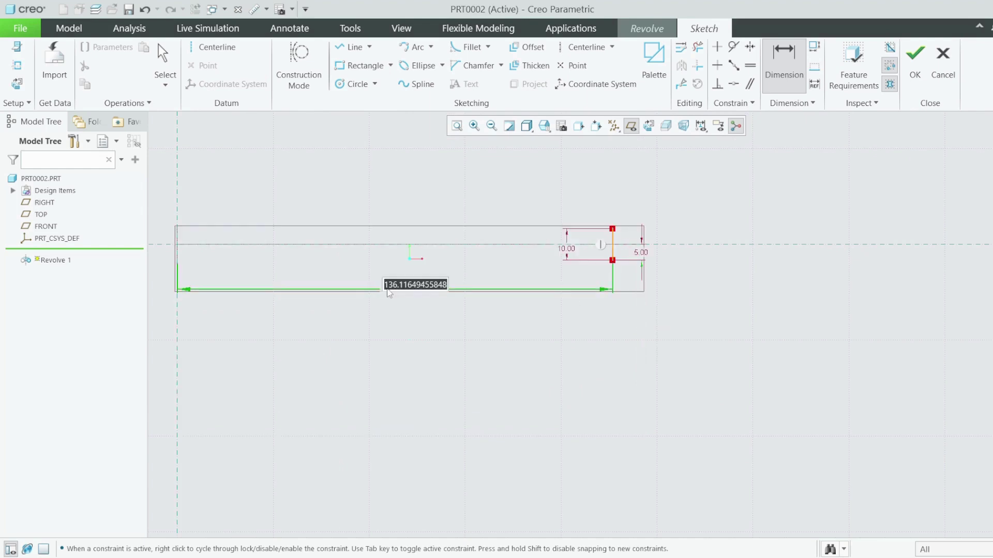
pyautogui.write('1')
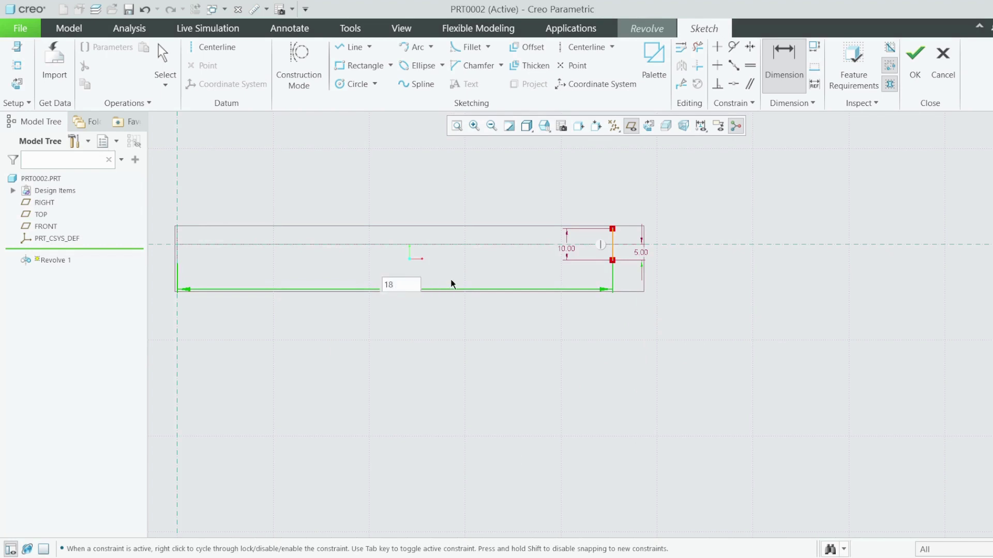
pyautogui.write('8')
pyautogui.press('Return')
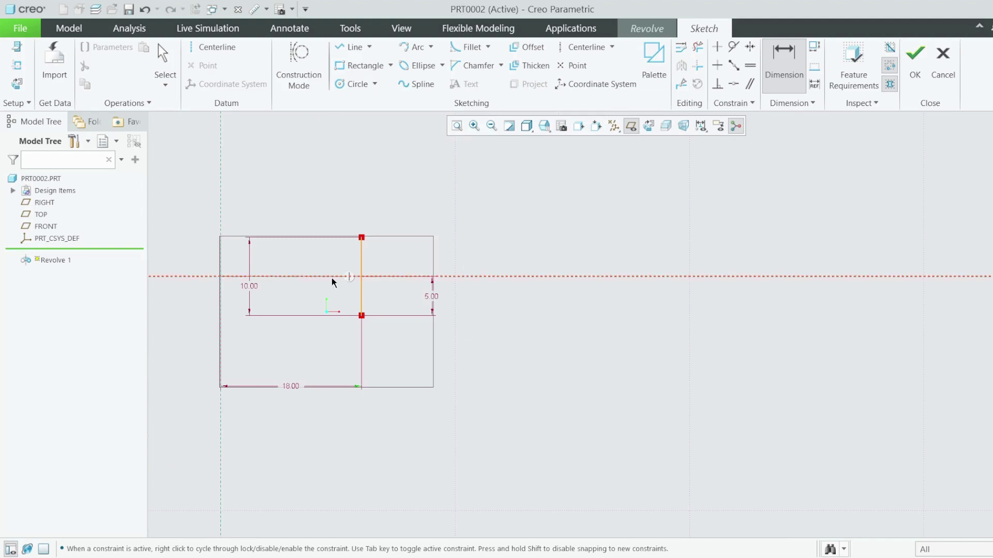
# Add a vertical centerline on the vertical reference through the origin and finish the sketch, accepting the change to a surface revolve
pyautogui.scroll(-3, 517, 284)
pyautogui.scroll(4, 326, 307)
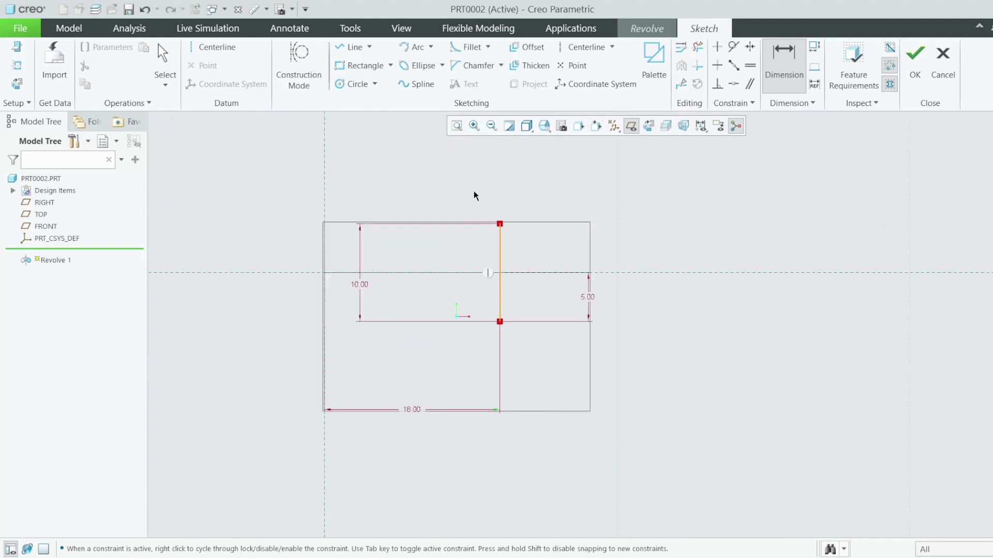
pyautogui.click(212, 47)
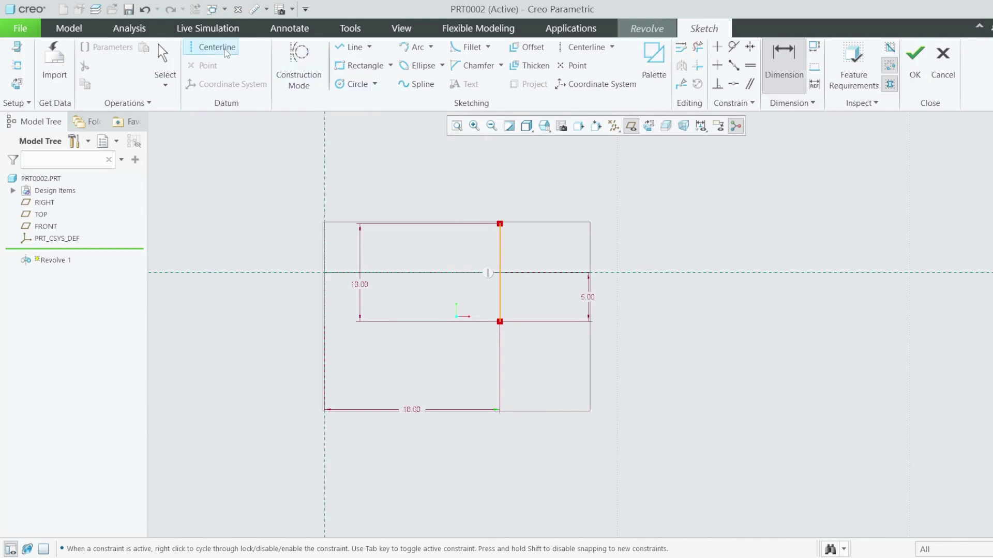
pyautogui.click(324, 273)
pyautogui.click(325, 153)
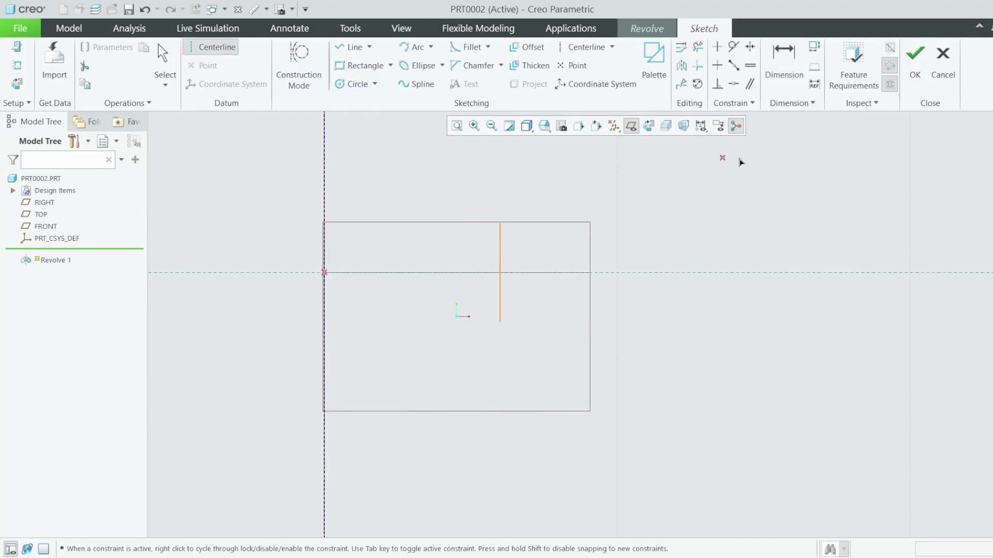
pyautogui.click(913, 56)
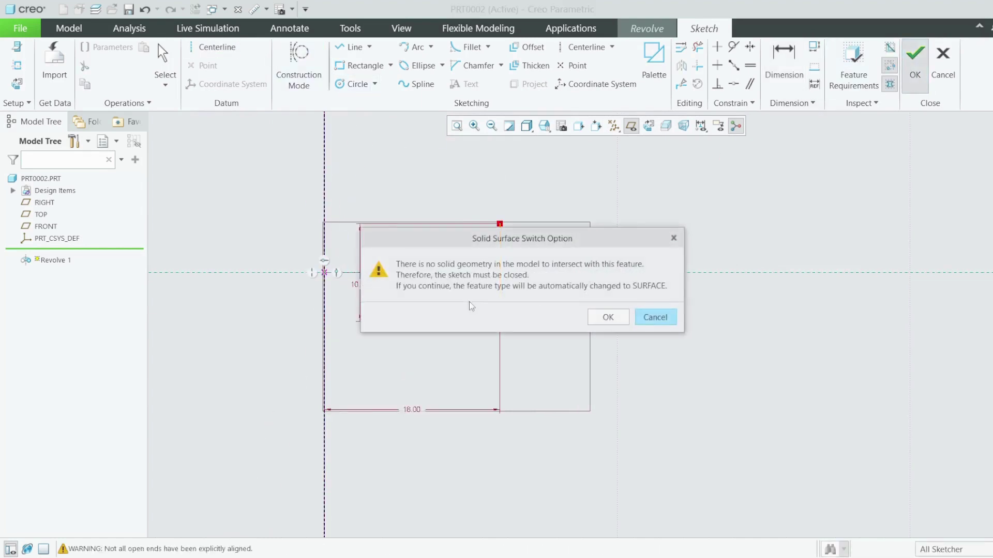
pyautogui.click(605, 318)
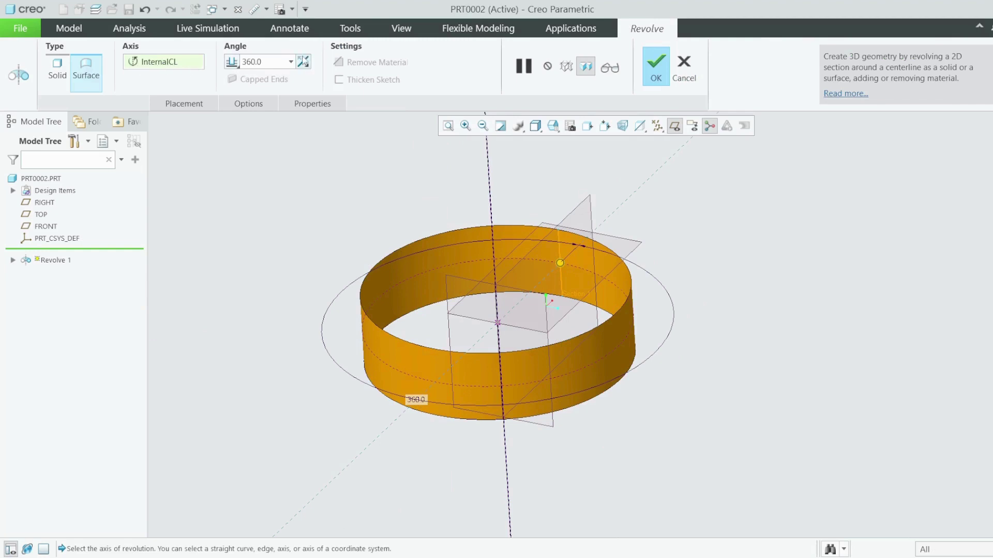
# Set the surface revolve's angle to 180 degrees
pyautogui.doubleClick(282, 57)
pyautogui.write('1')
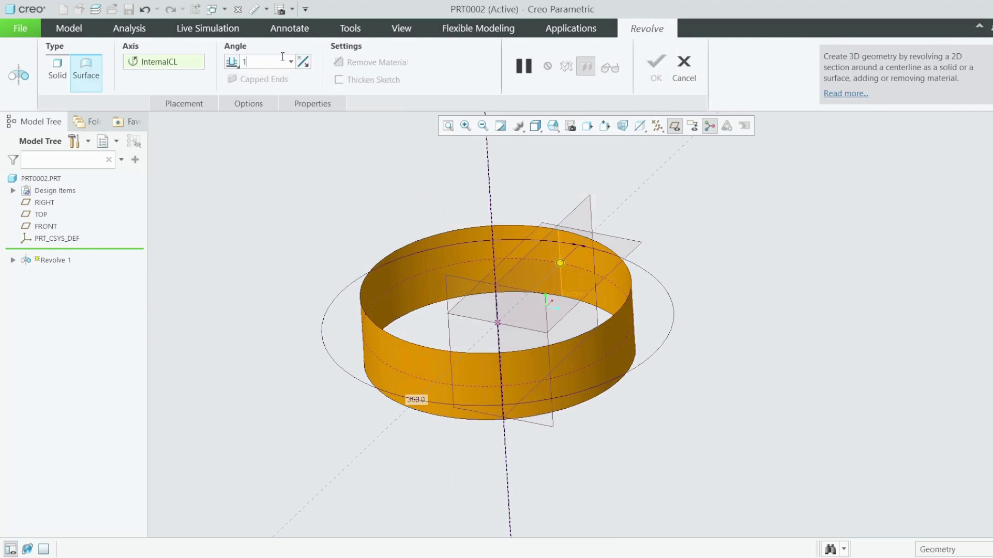
pyautogui.write('80')
pyautogui.press('Return')
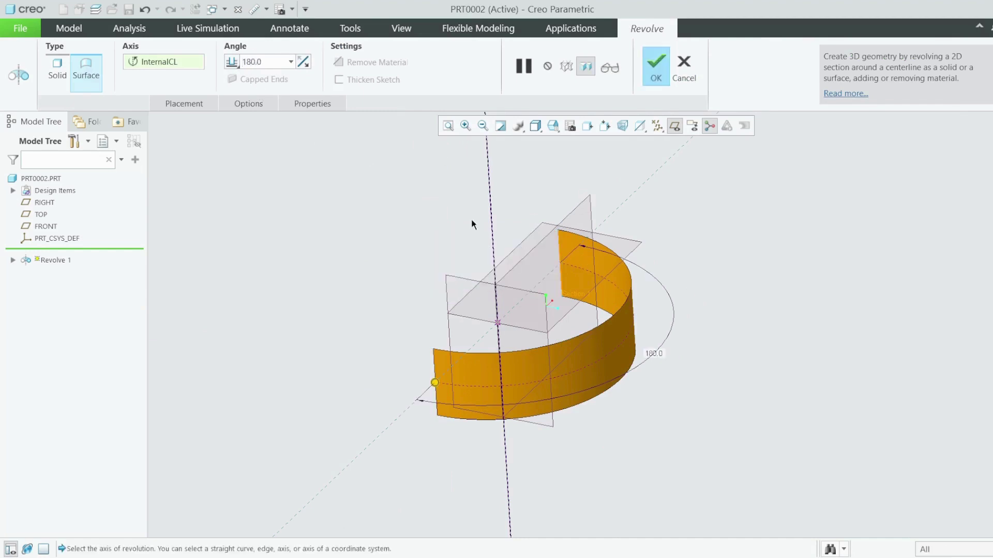
# Try flipping the revolve to the opposite side of the sketch plane and return it to its original direction
pyautogui.click(303, 62)
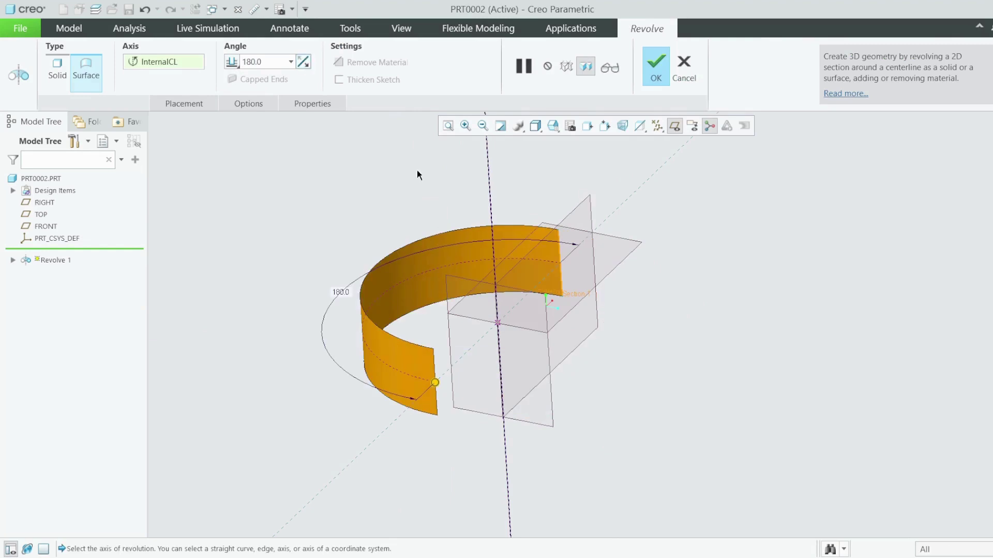
pyautogui.click(303, 62)
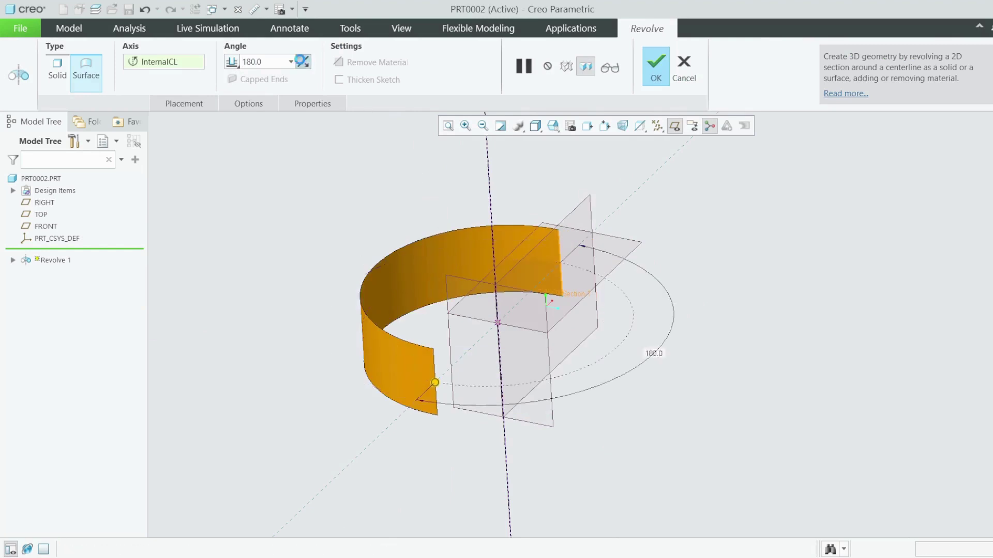
pyautogui.click(303, 62)
pyautogui.click(302, 62)
pyautogui.click(303, 62)
pyautogui.click(303, 62)
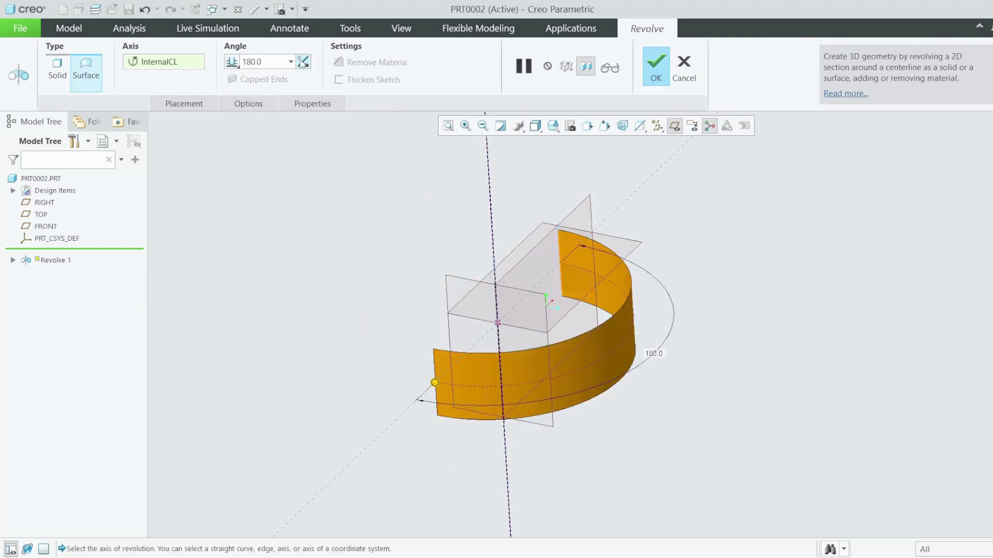
# Complete the half-ring revolved surface and turn off the display of the datum planes
pyautogui.click(656, 70)
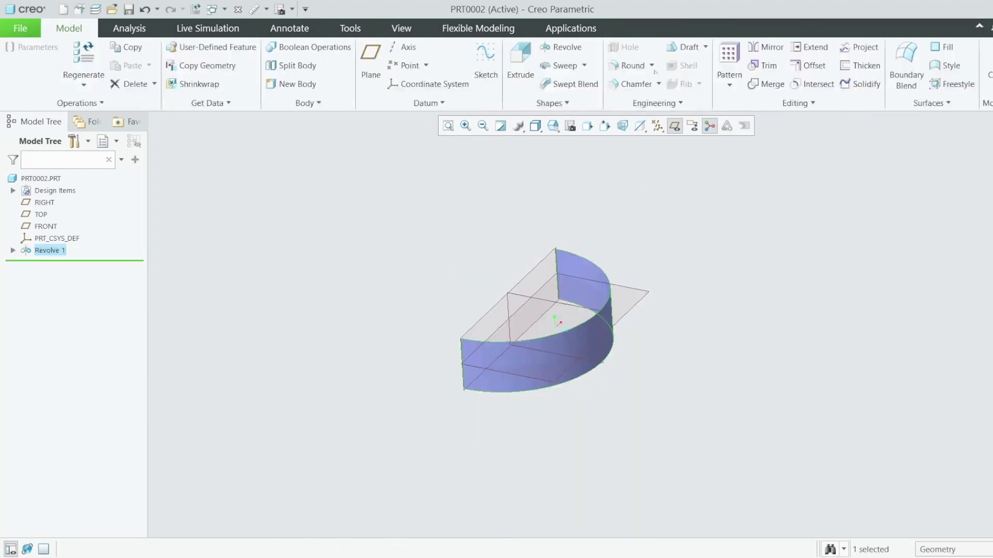
pyautogui.scroll(3, 513, 374)
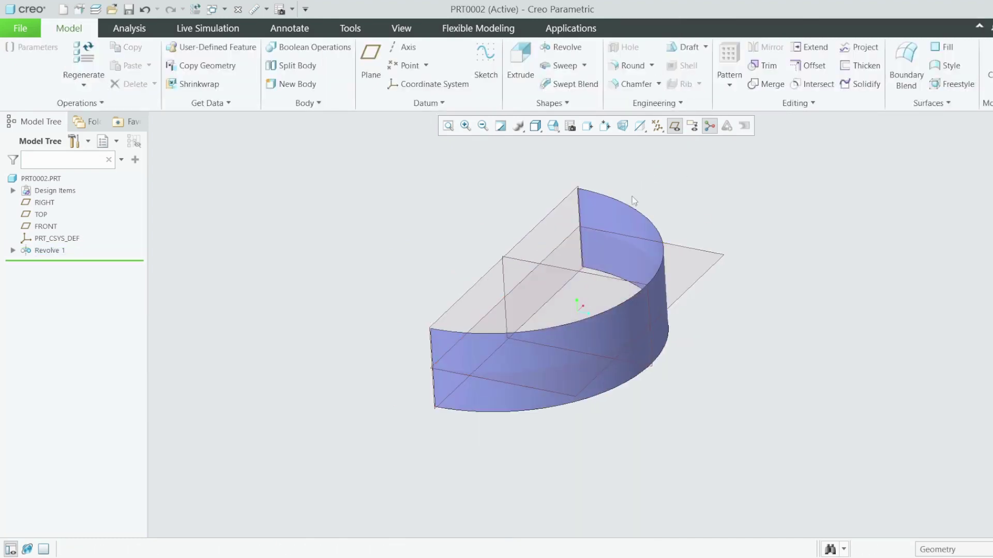
pyautogui.moveTo(540, 269); pyautogui.dragTo(578, 241, button='middle')
pyautogui.click(675, 126)
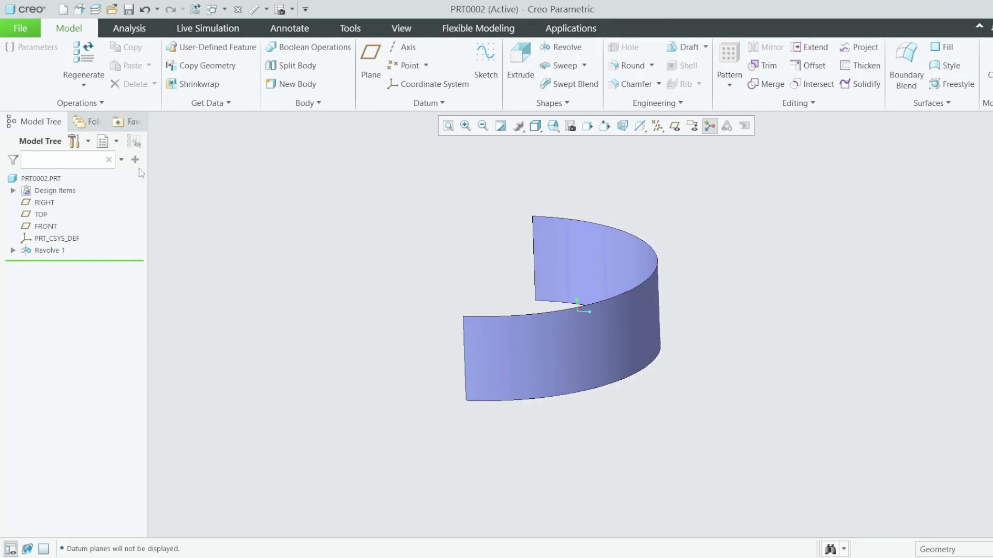
# Copy Revolve 1 and paste it specially as a partially dependent copy with move/rotate transformations applied
pyautogui.click(47, 251)
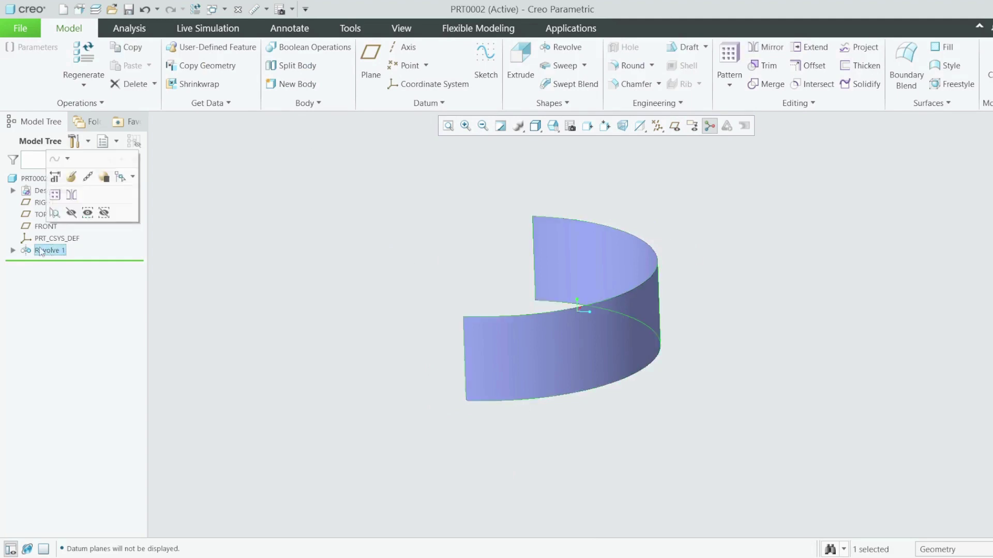
pyautogui.hotkey('ctrl', 'c')
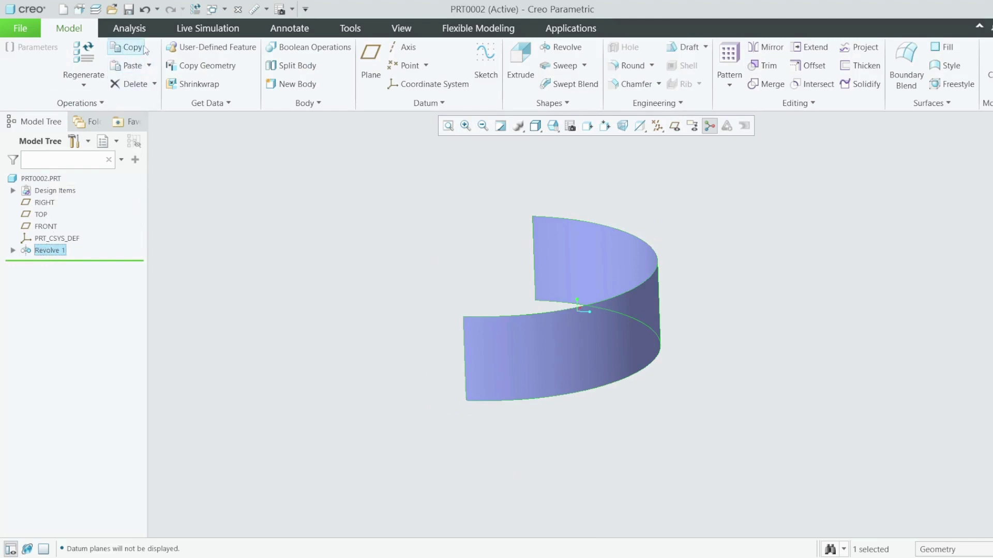
pyautogui.click(149, 66)
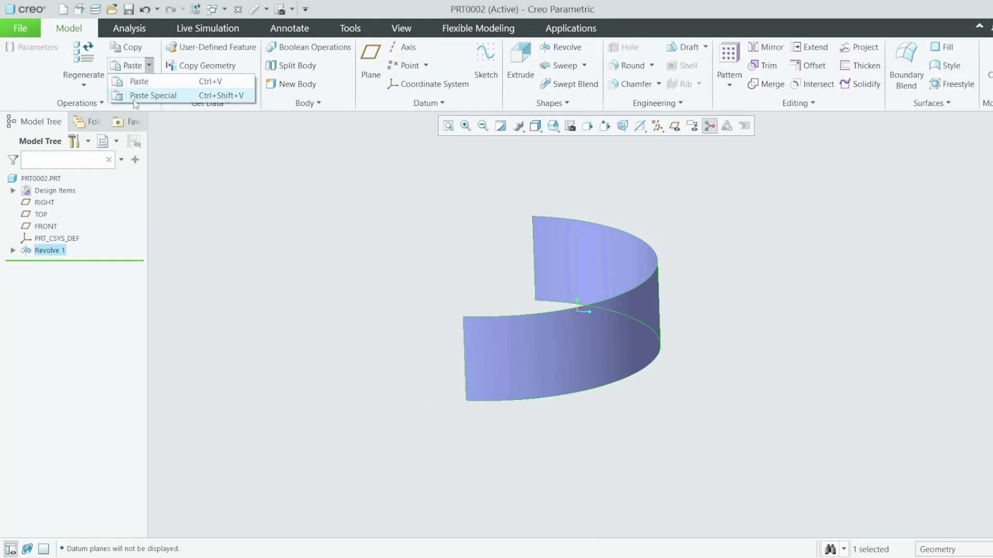
pyautogui.click(173, 95)
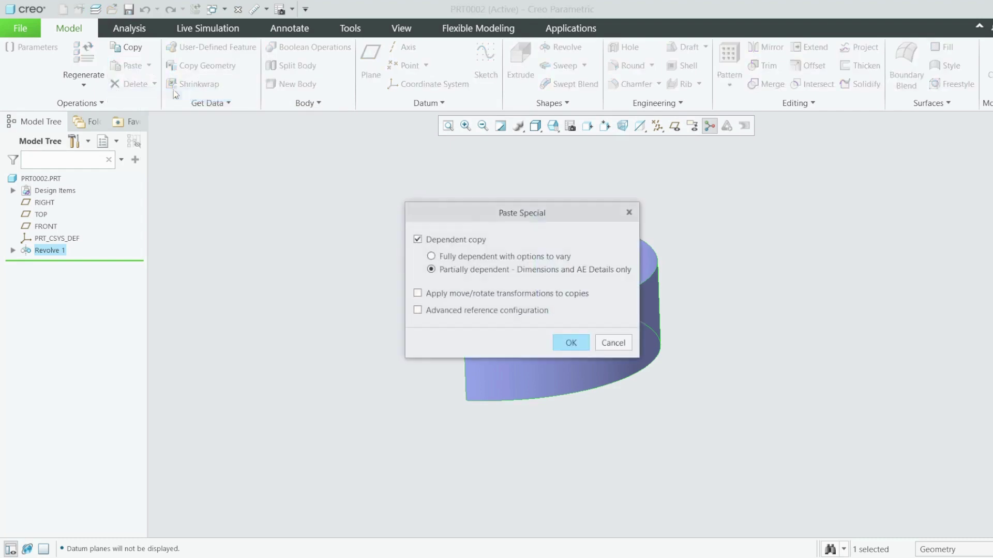
pyautogui.moveTo(195, 130); pyautogui.dragTo(195, 130)
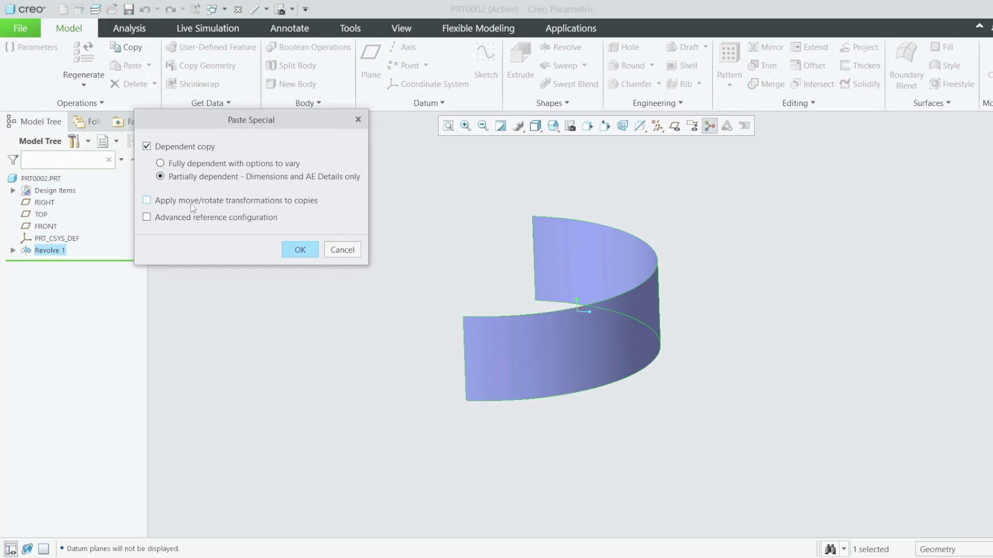
pyautogui.click(287, 250)
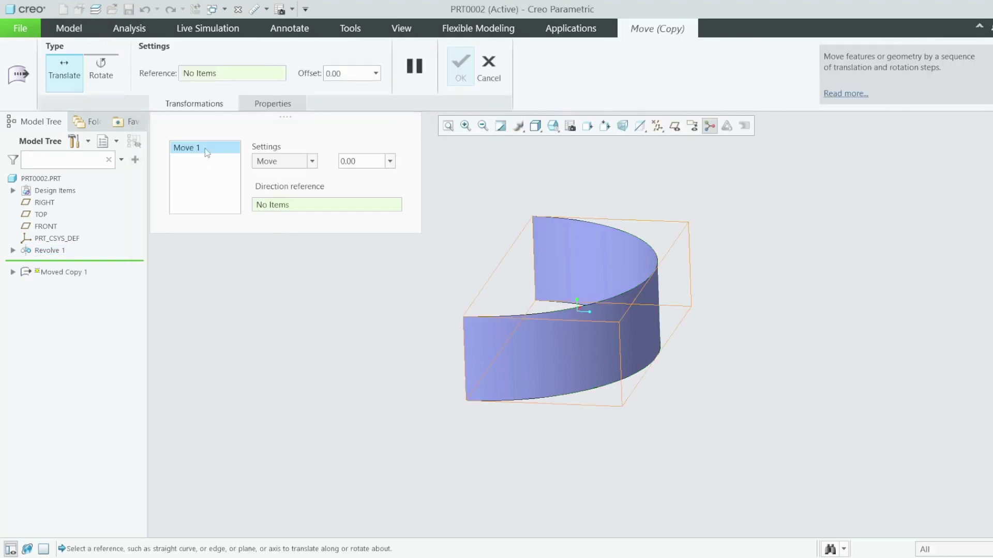
# Change the copy's first transformation to Rotate with an angle of 90 degrees
pyautogui.click(312, 162)
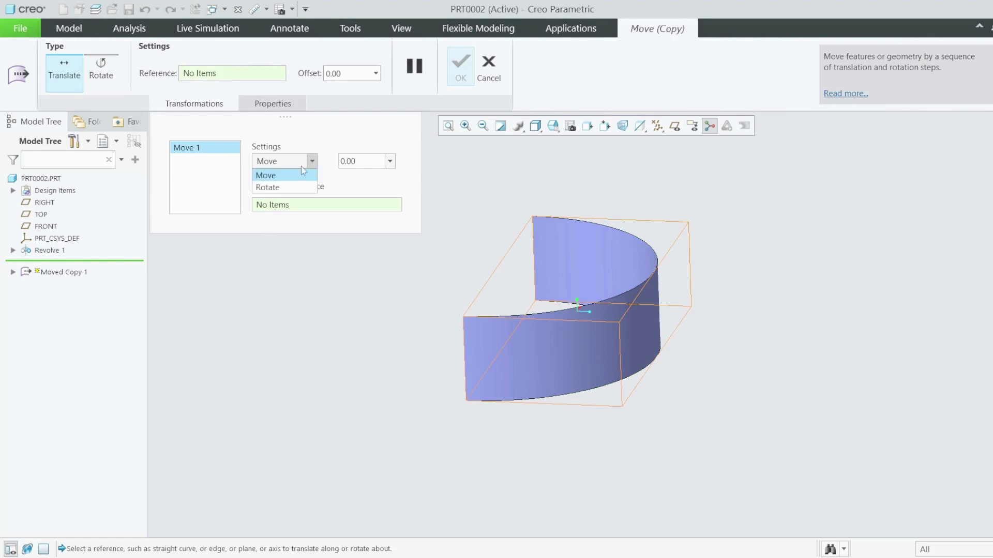
pyautogui.click(276, 188)
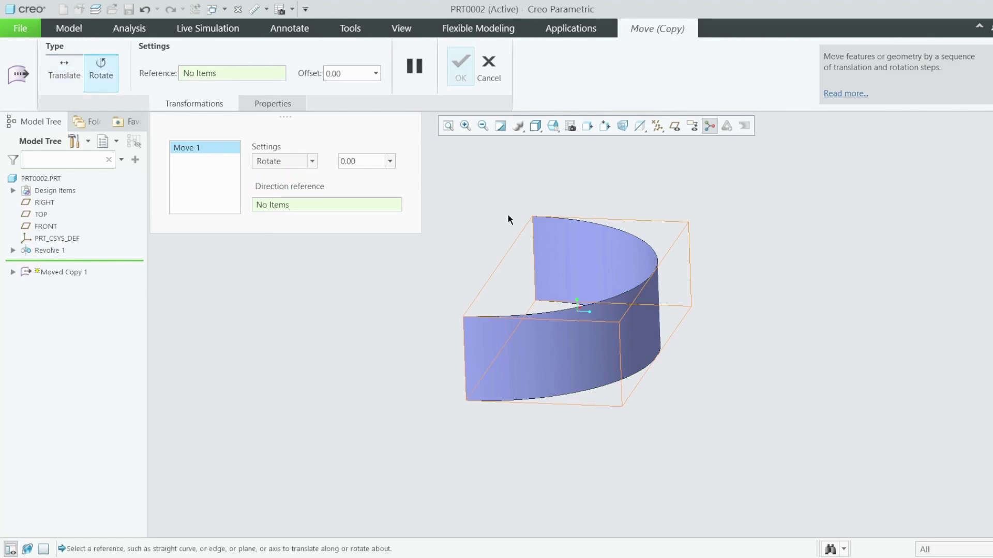
pyautogui.write('90')
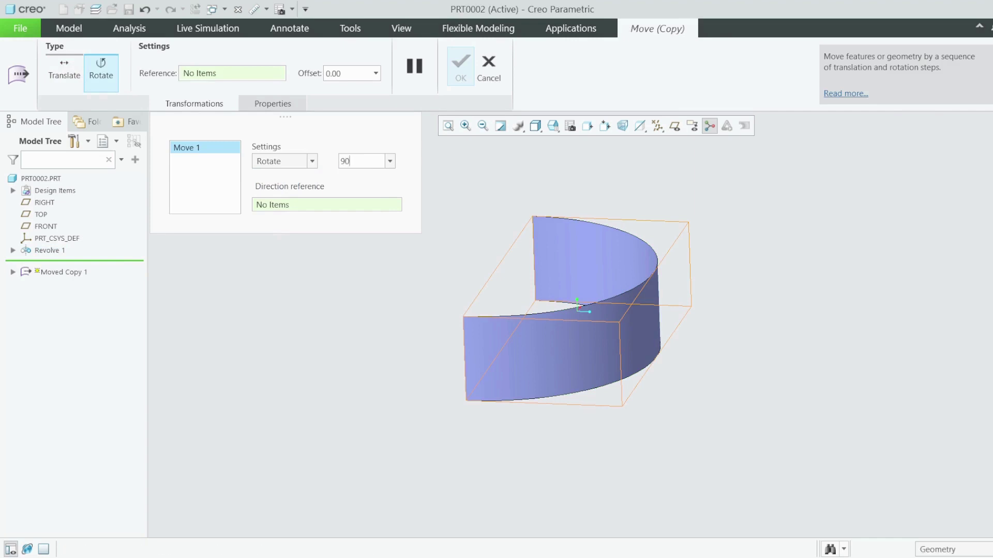
pyautogui.press('Return')
# Turn on the display of datum axes, points and coordinate systems while keeping the datum planes hidden
pyautogui.moveTo(548, 307); pyautogui.dragTo(688, 175, button='middle')
pyautogui.click(657, 126)
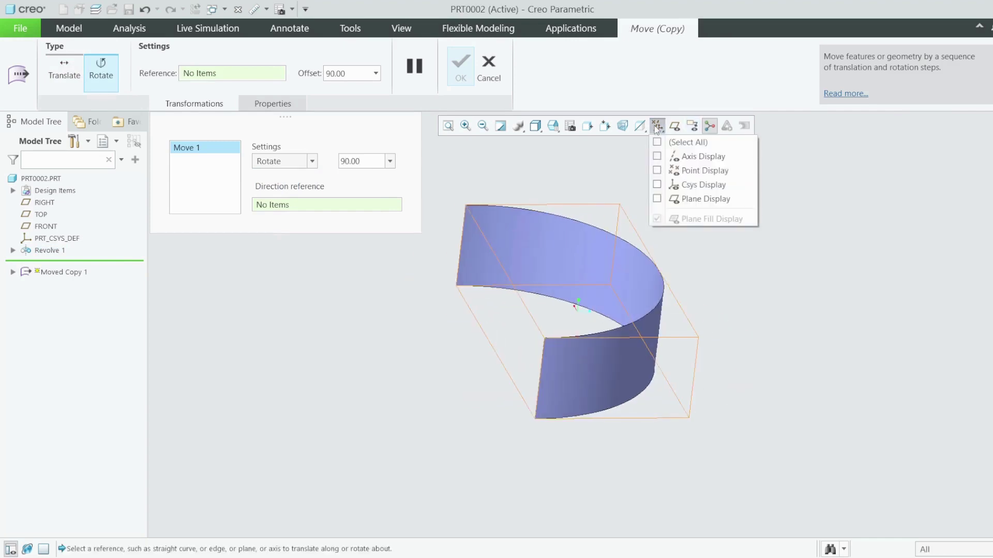
pyautogui.click(657, 143)
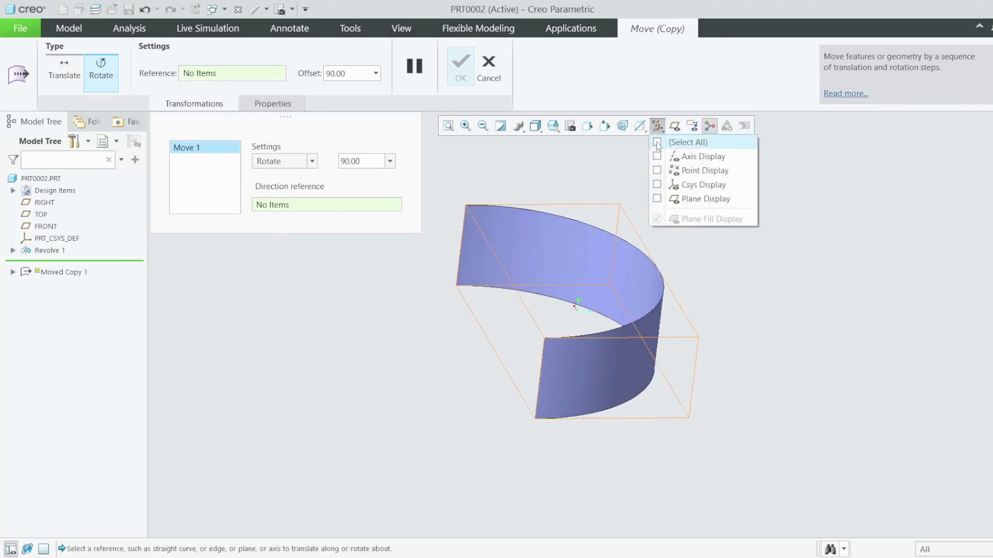
pyautogui.click(657, 199)
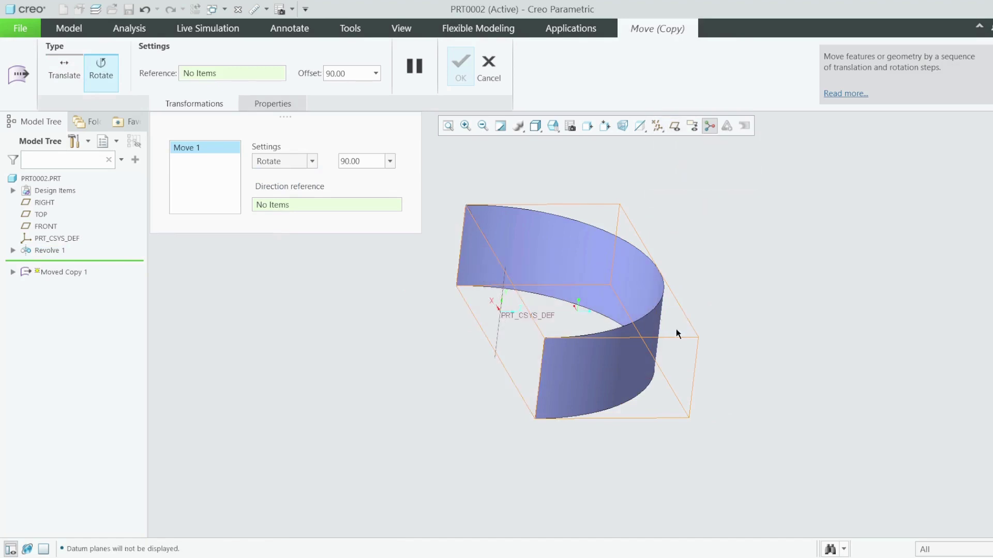
# Use the Z axis of PRT_CSYS_DEF as the rotation reference and complete the moved copy
pyautogui.moveTo(675, 329)
pyautogui.mouseDown(button='middle')
pyautogui.moveTo(651, 338)
pyautogui.moveTo(663, 345)
pyautogui.mouseUp(button='middle')
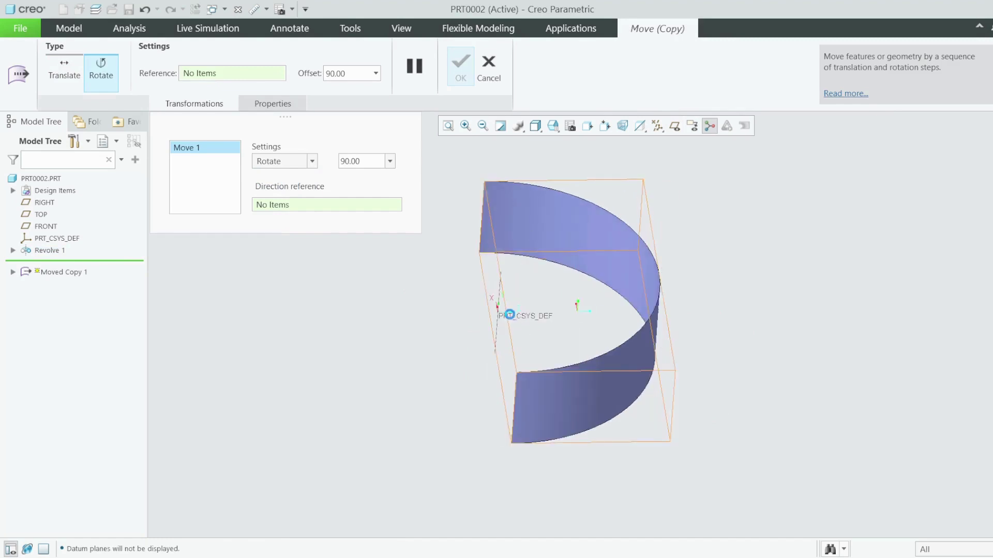
pyautogui.click(510, 315)
pyautogui.scroll(-2, 587, 252)
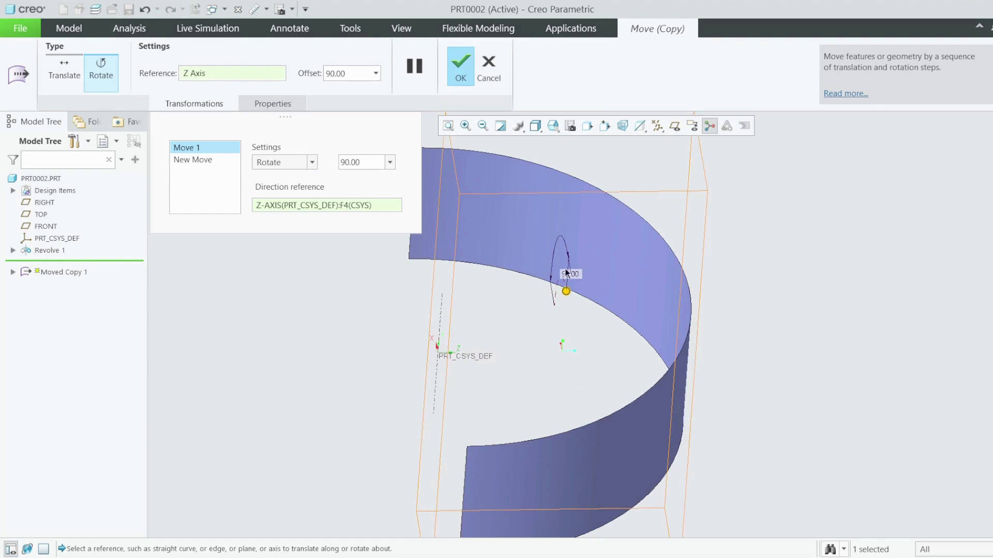
pyautogui.scroll(2, 603, 240)
pyautogui.moveTo(588, 272)
pyautogui.mouseDown(button='middle')
pyautogui.moveTo(600, 269)
pyautogui.moveTo(574, 280)
pyautogui.mouseUp(button='middle')
pyautogui.click(459, 69)
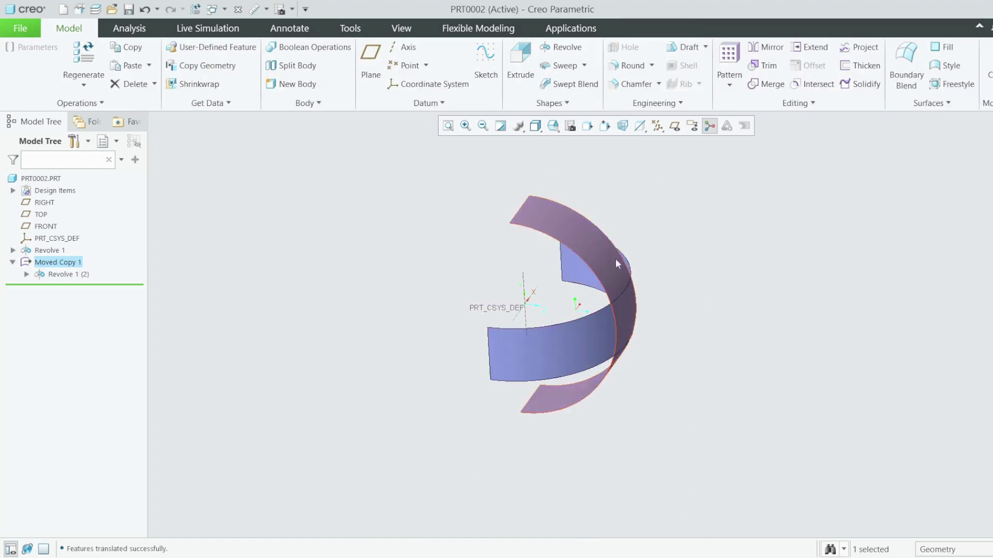
# Edit the definition of Moved Copy 1 and add a second transformation of type Rotate
pyautogui.click(570, 227)
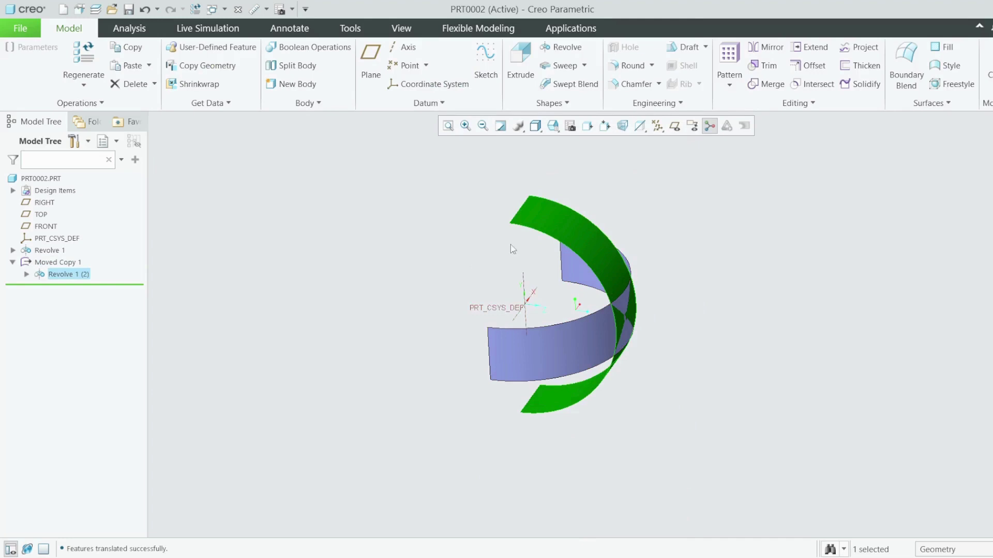
pyautogui.rightClick(49, 262)
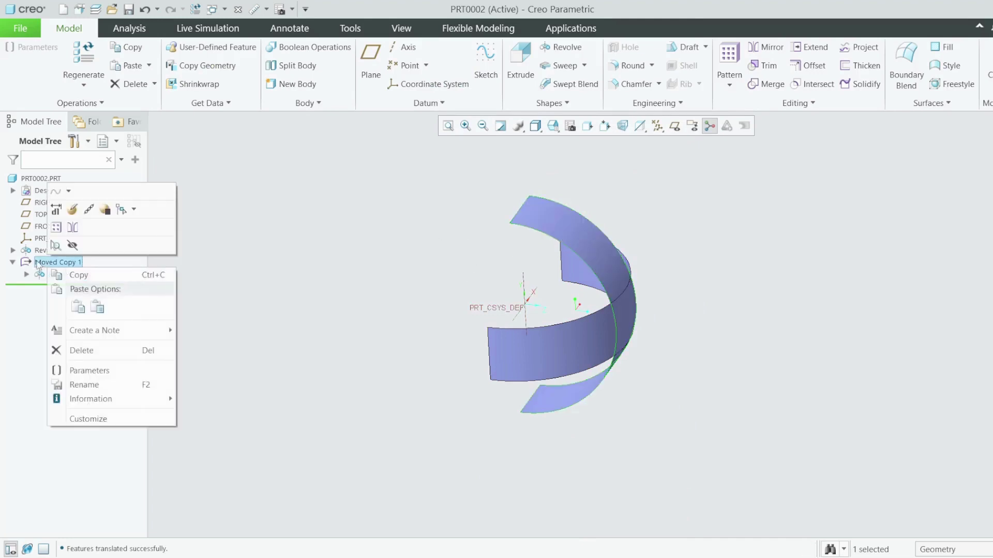
pyautogui.click(75, 212)
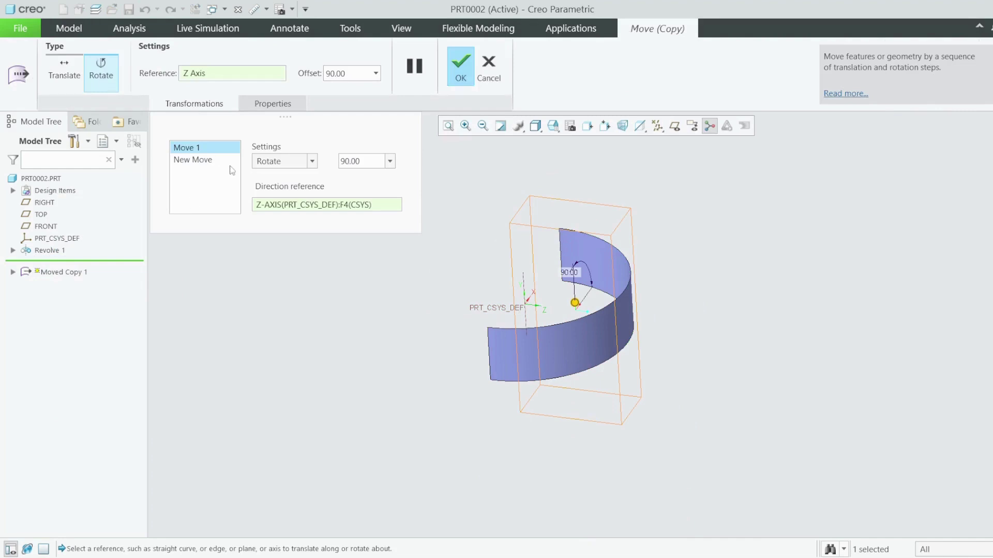
pyautogui.click(198, 158)
pyautogui.click(311, 163)
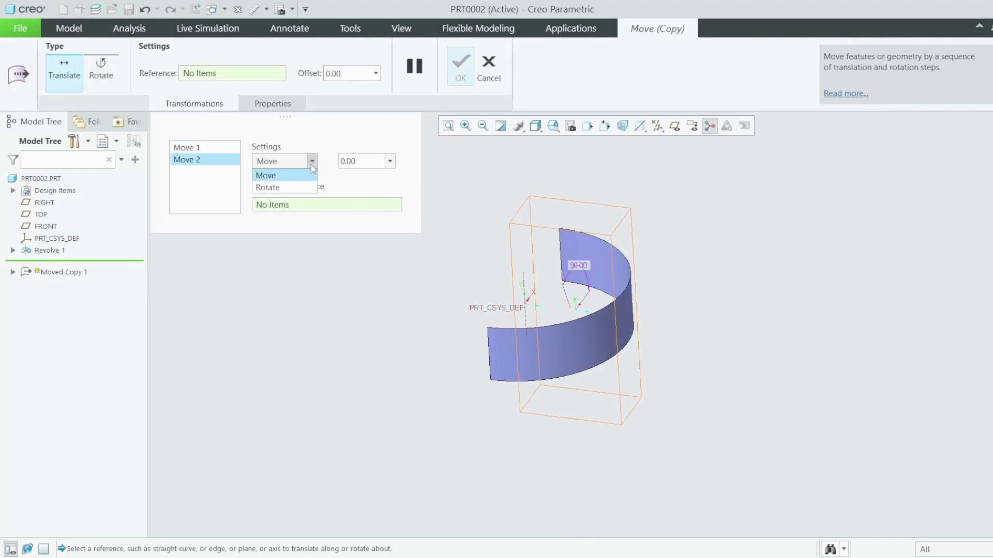
pyautogui.click(267, 188)
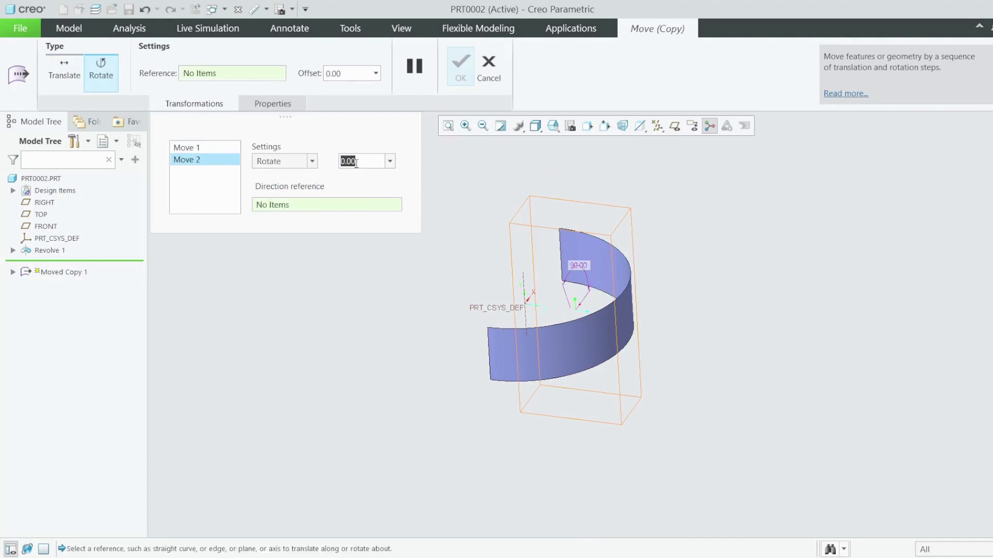
# Set the second rotation to 180 degrees about the Revolve 1 axis A_1 and accept the redefined copy
pyautogui.write('180')
pyautogui.press('Return')
pyautogui.scroll(2, 503, 279)
pyautogui.click(538, 305)
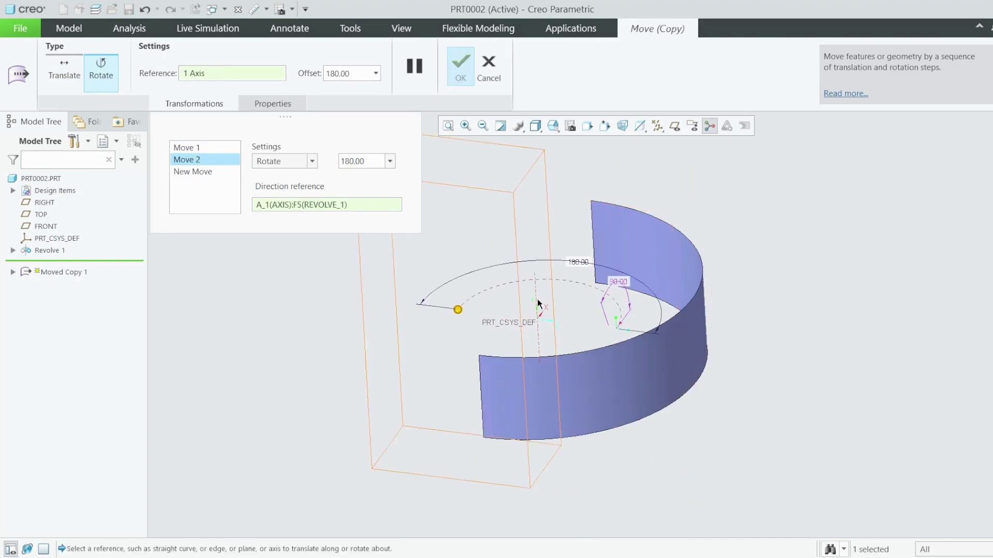
pyautogui.click(461, 66)
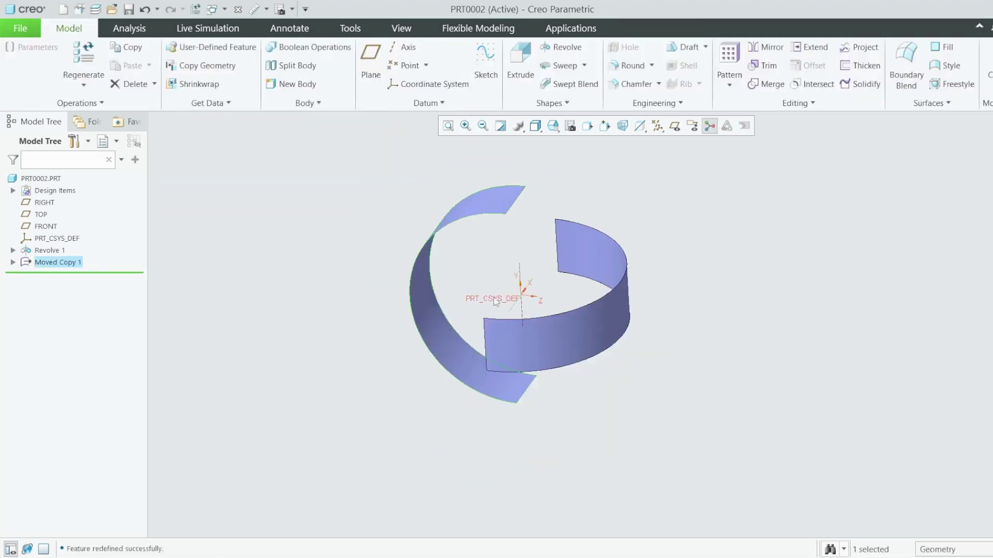
# Switch to PRT0001, examine how its two revolved bands connect to the curved body, and return to PRT0002
pyautogui.moveTo(494, 302)
pyautogui.mouseDown(button='middle')
pyautogui.moveTo(512, 295)
pyautogui.moveTo(412, 215)
pyautogui.mouseUp(button='middle')
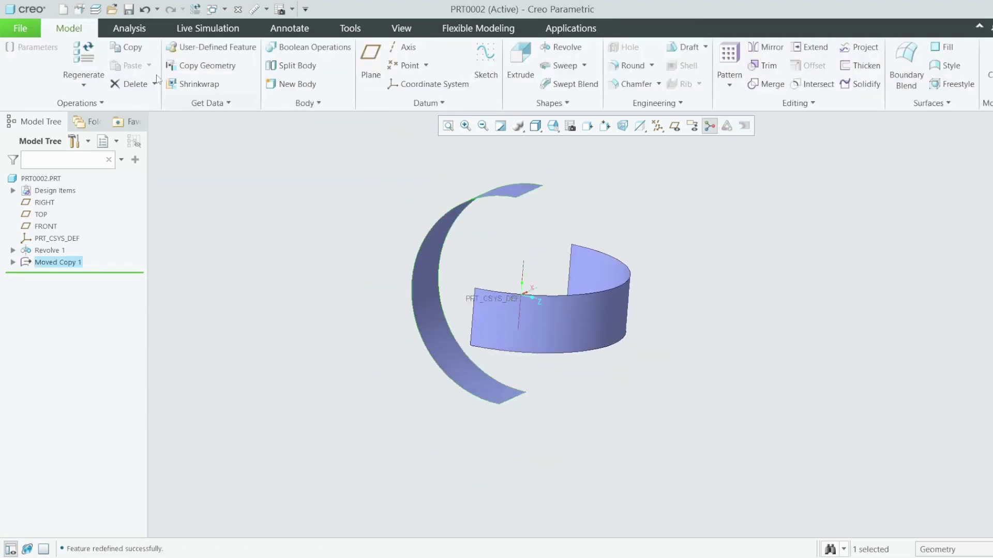
pyautogui.click(212, 10)
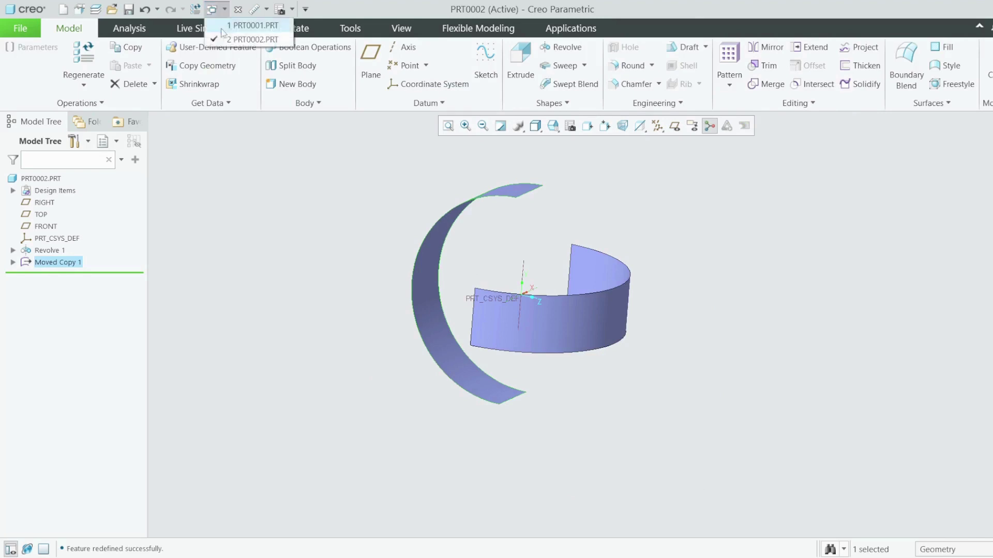
pyautogui.click(223, 28)
pyautogui.moveTo(517, 233); pyautogui.dragTo(447, 248, button='middle')
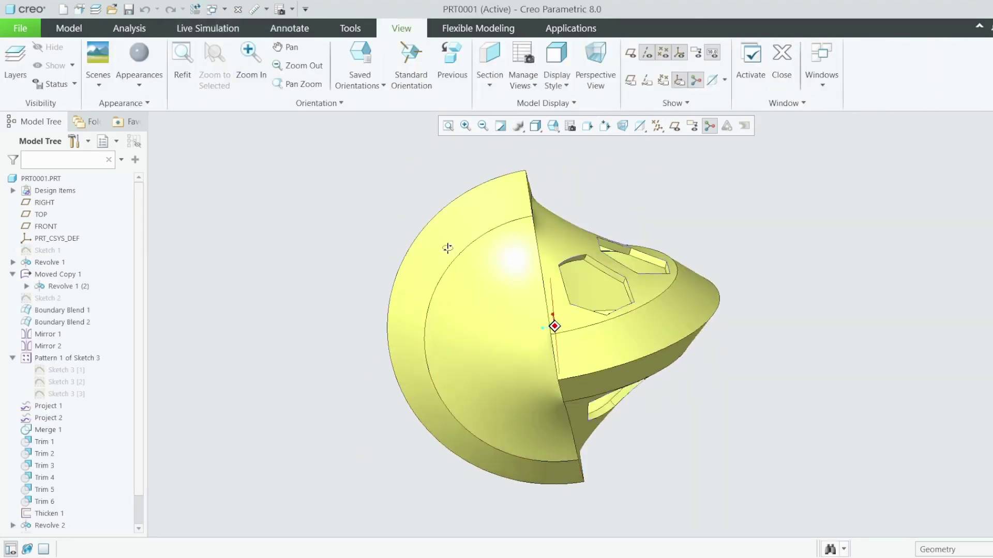
pyautogui.click(477, 219)
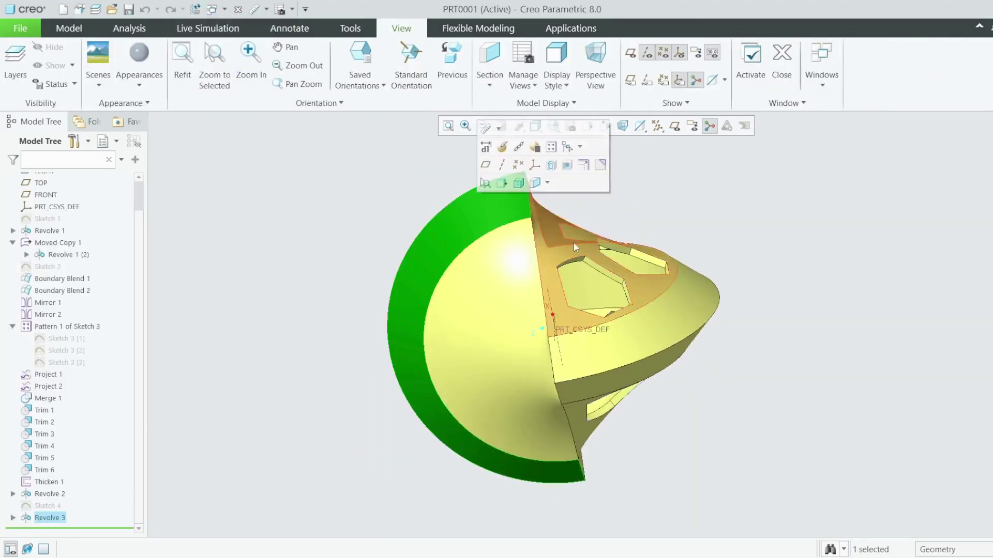
pyautogui.keyDown('ctrl'); pyautogui.click(671, 321); pyautogui.keyUp('ctrl')
pyautogui.moveTo(671, 321); pyautogui.dragTo(688, 272, button='middle')
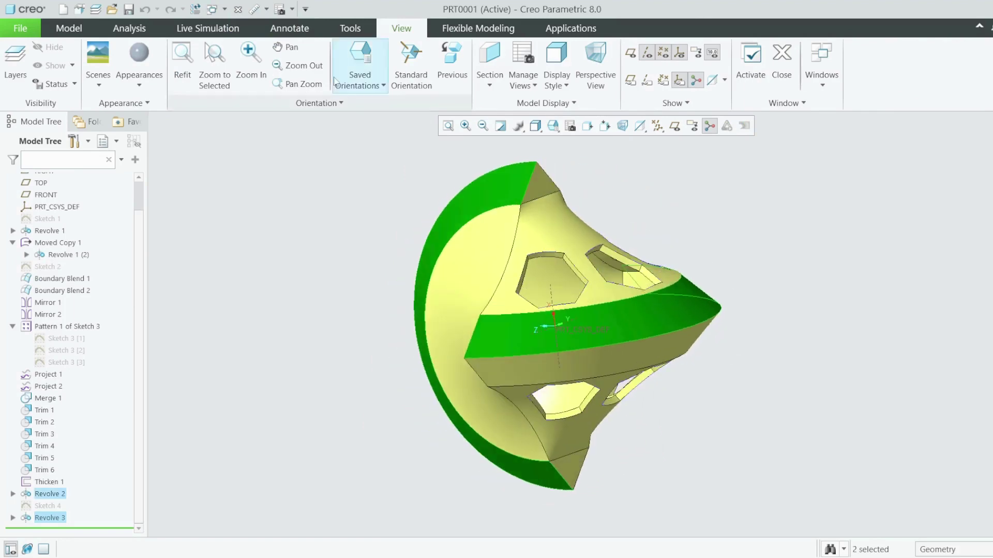
pyautogui.click(224, 9)
pyautogui.click(247, 40)
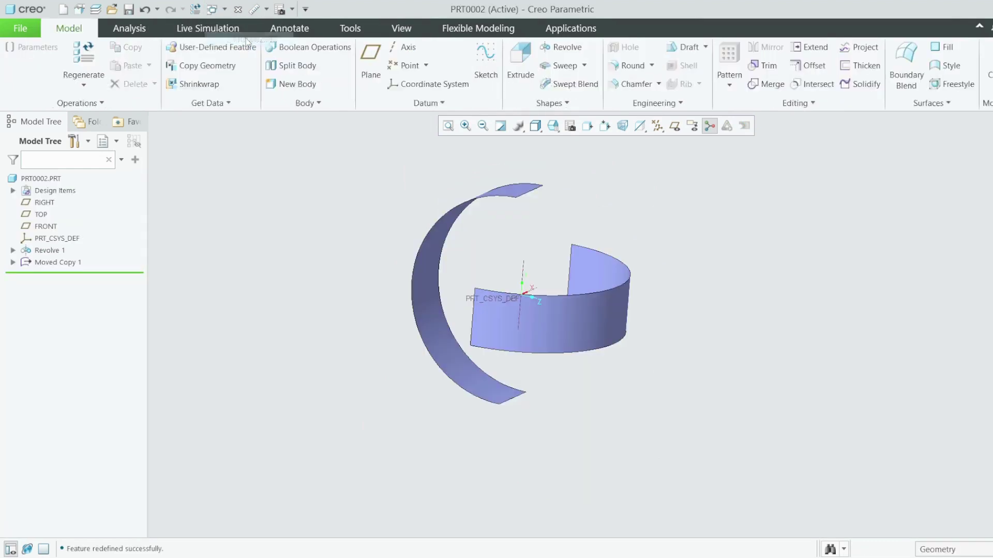
# Display the datum planes, start a sketch on the FRONT plane and orient the view parallel to it
pyautogui.scroll(2, 532, 214)
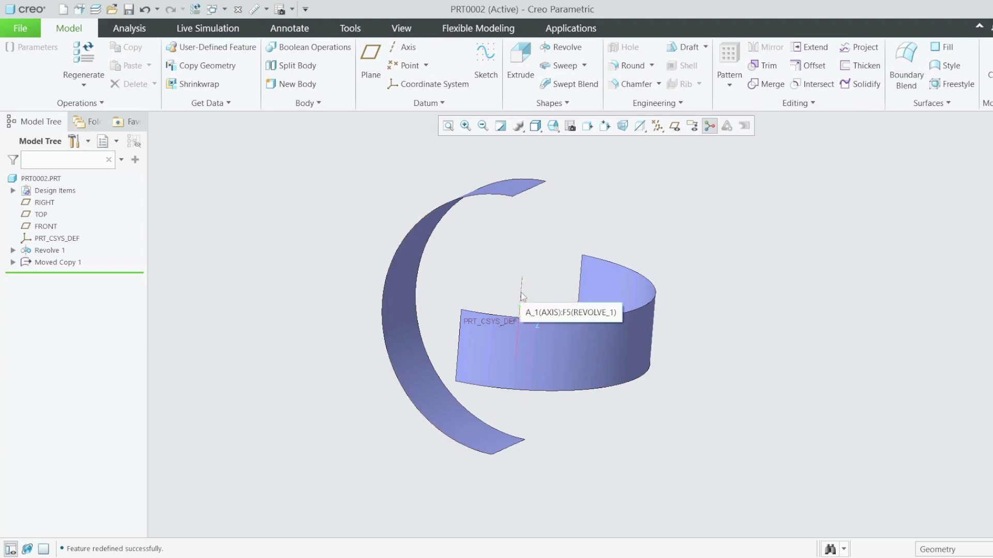
pyautogui.moveTo(519, 317); pyautogui.dragTo(631, 213, button='middle')
pyautogui.click(680, 131)
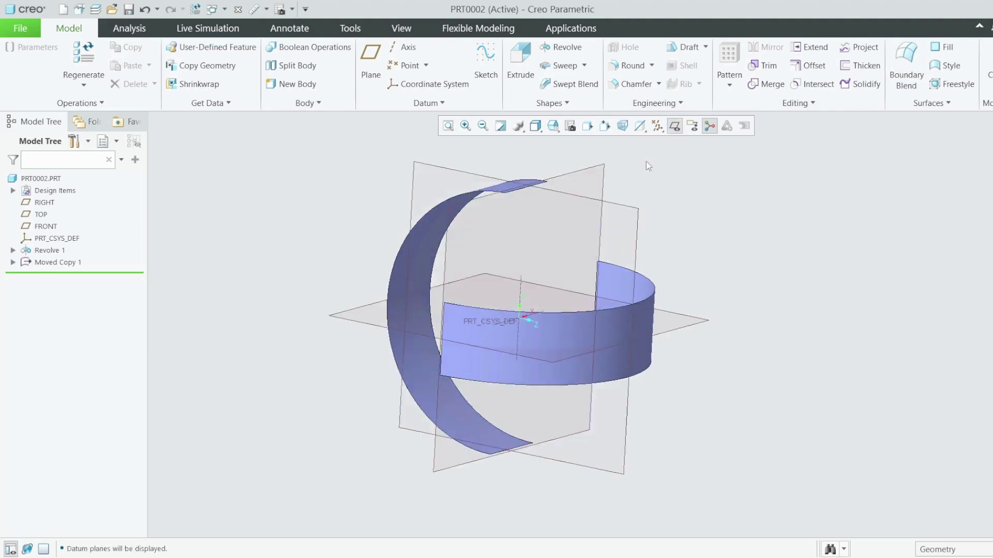
pyautogui.click(568, 176)
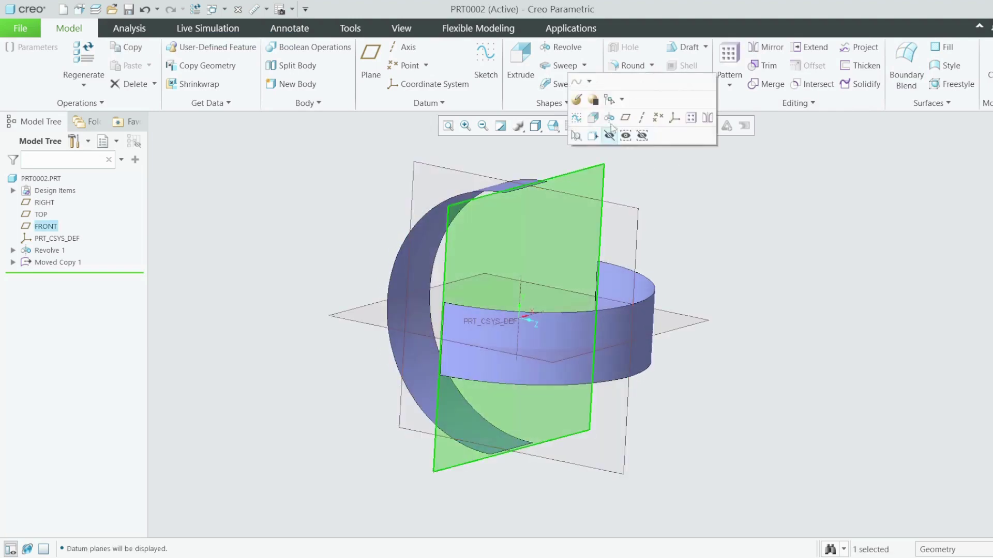
pyautogui.click(575, 119)
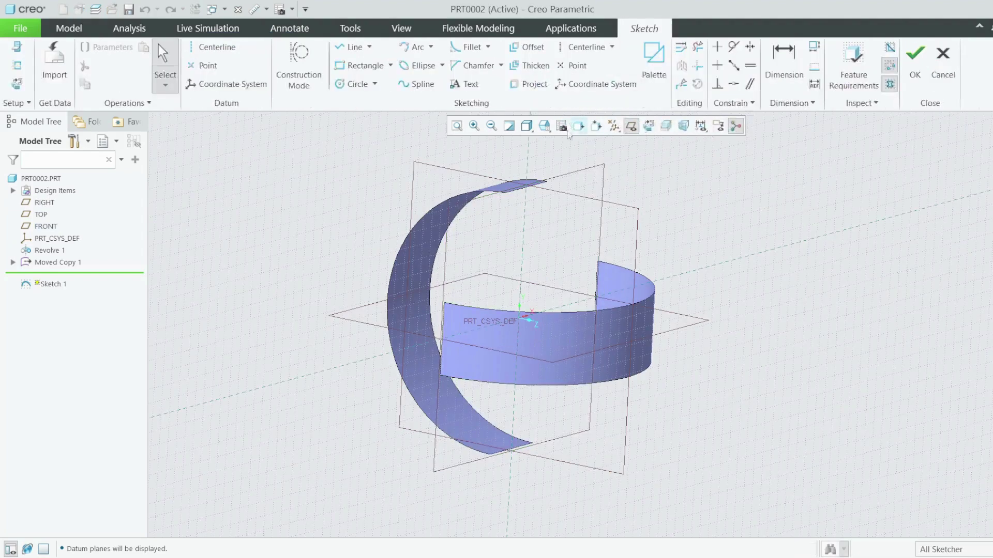
pyautogui.click(648, 126)
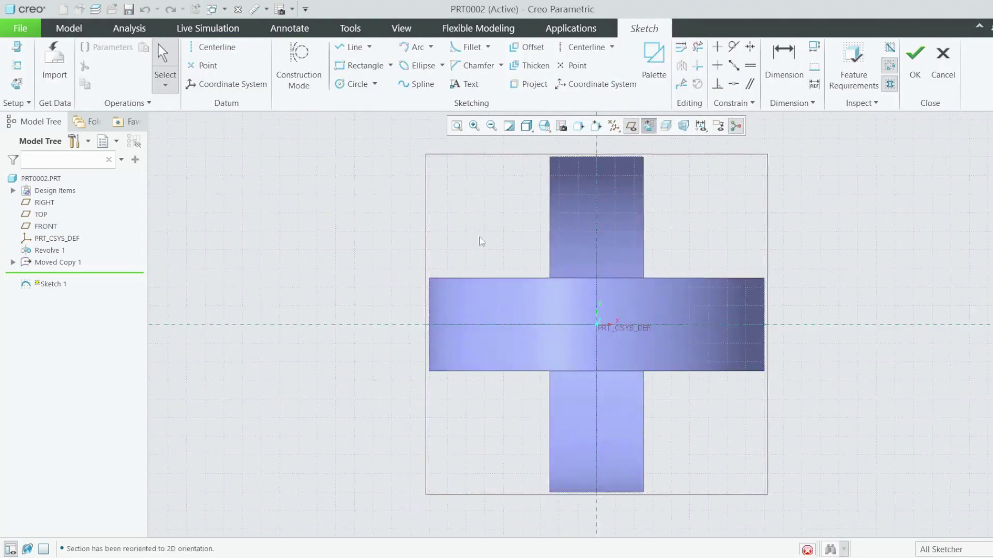
# Try to draw an arc from the vertical band's upper right corner to the horizontal band's upper right corner, and undo it
pyautogui.click(415, 47)
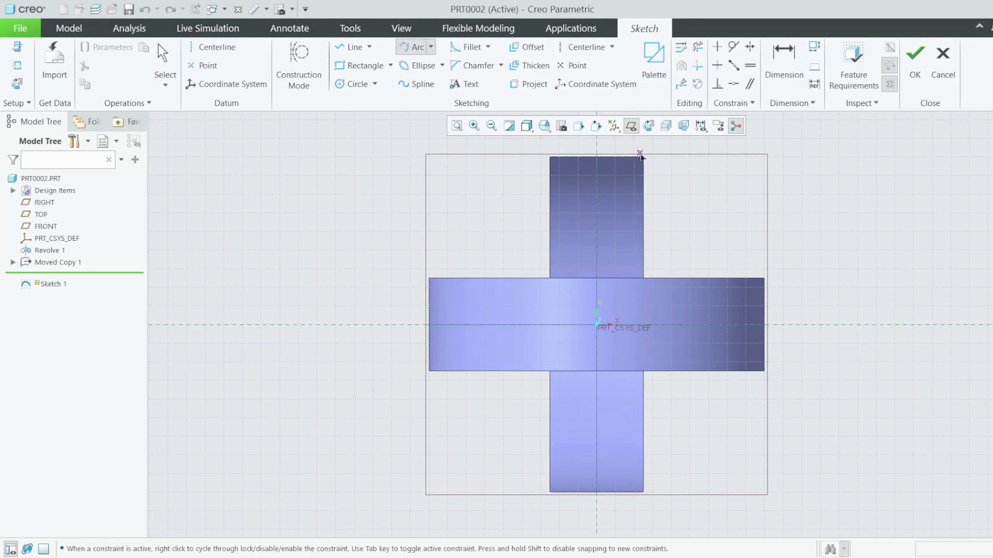
pyautogui.click(643, 164)
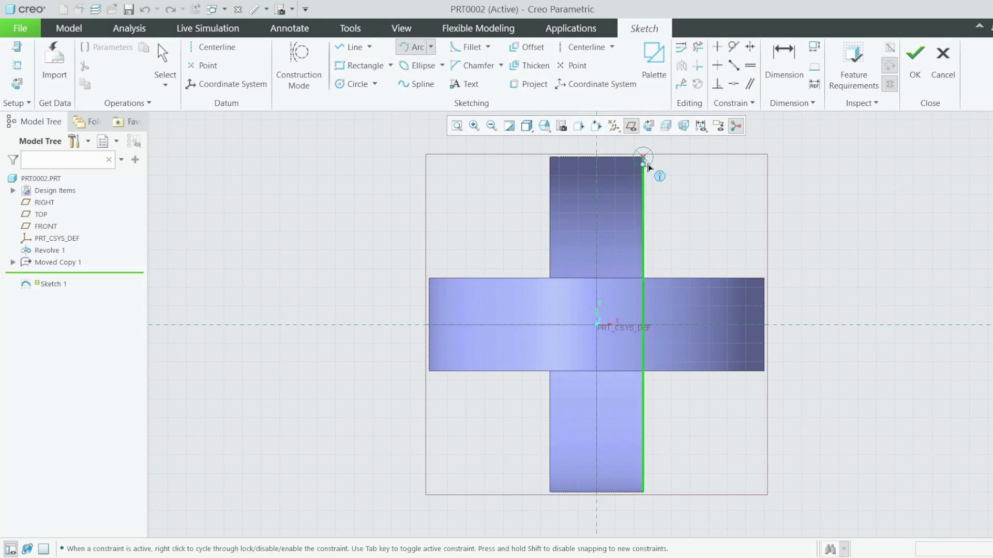
pyautogui.click(644, 157)
pyautogui.scroll(-2, 669, 220)
pyautogui.scroll(2, 668, 219)
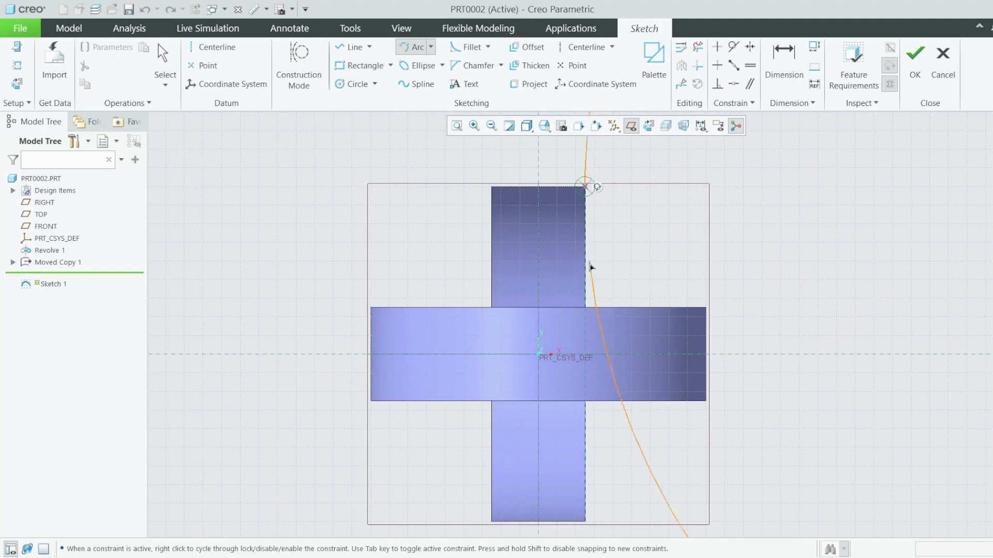
pyautogui.scroll(-2, 594, 290)
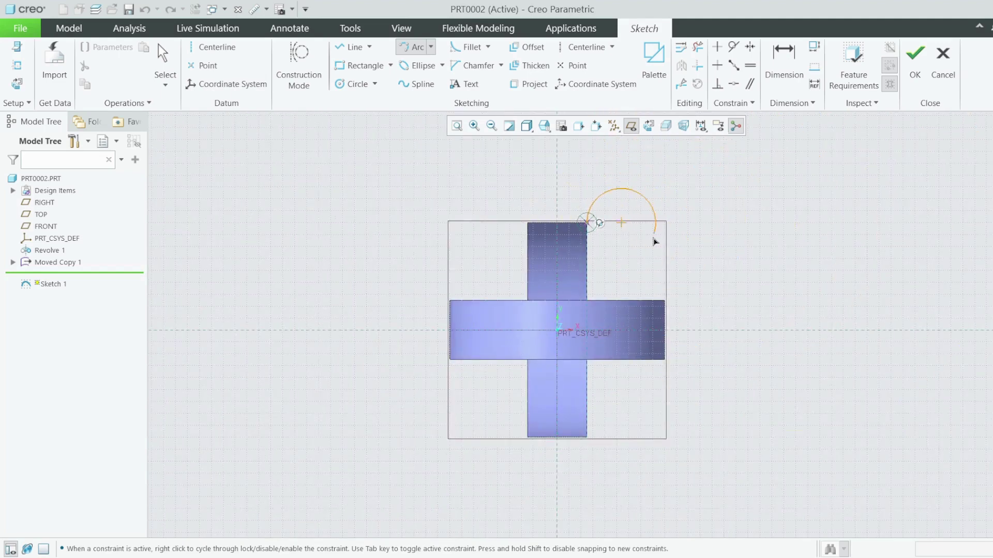
pyautogui.middleClick(587, 237)
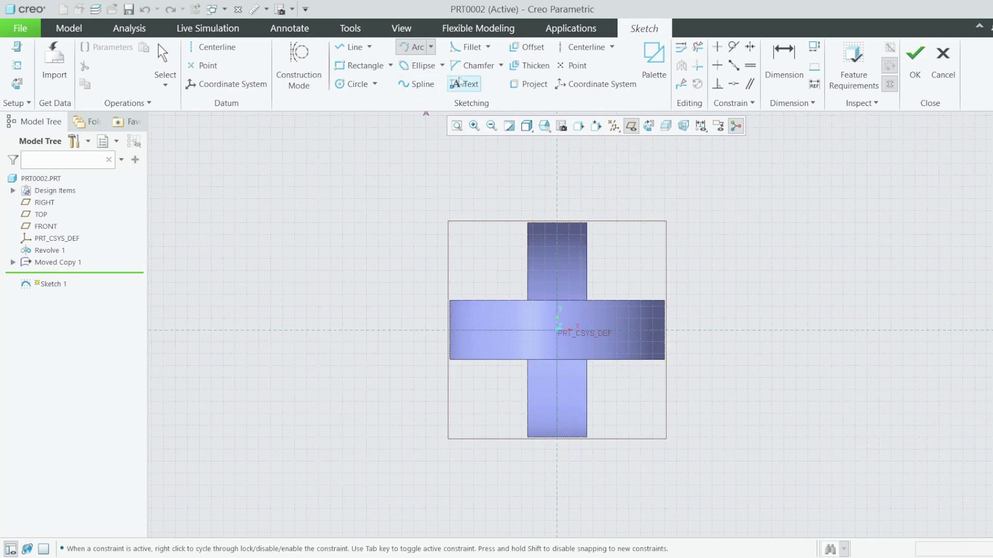
pyautogui.click(590, 230)
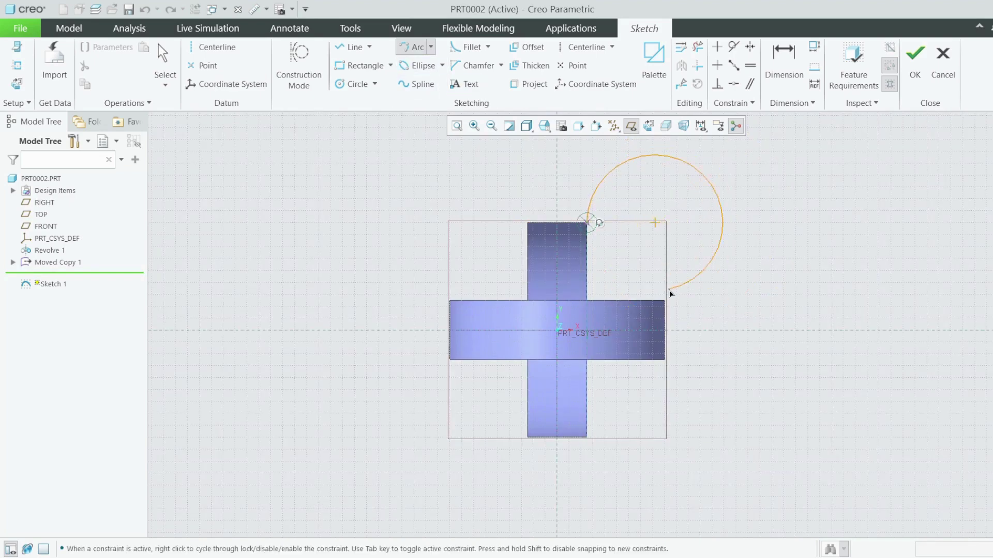
pyautogui.click(665, 304)
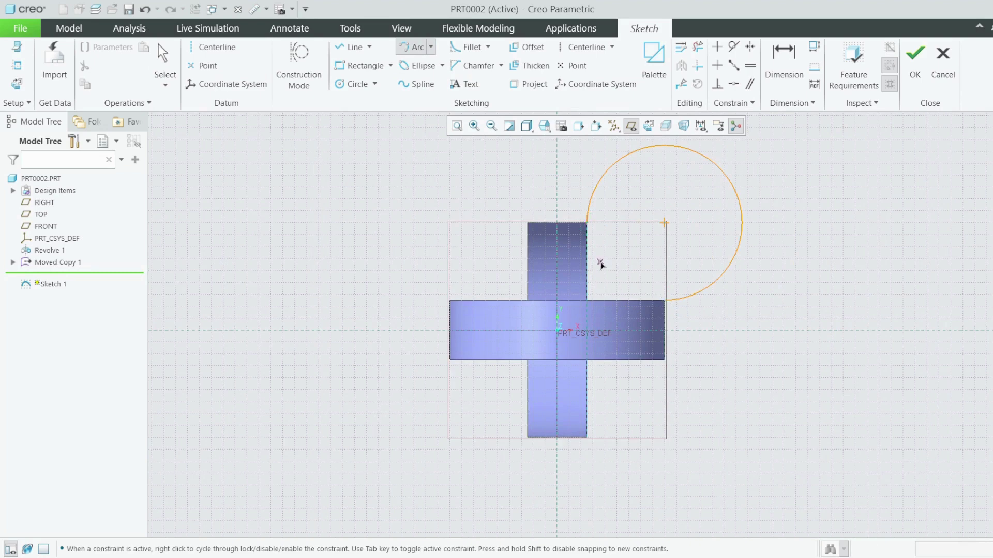
pyautogui.middleClick(600, 264)
pyautogui.hotkey('ctrl', 'z')
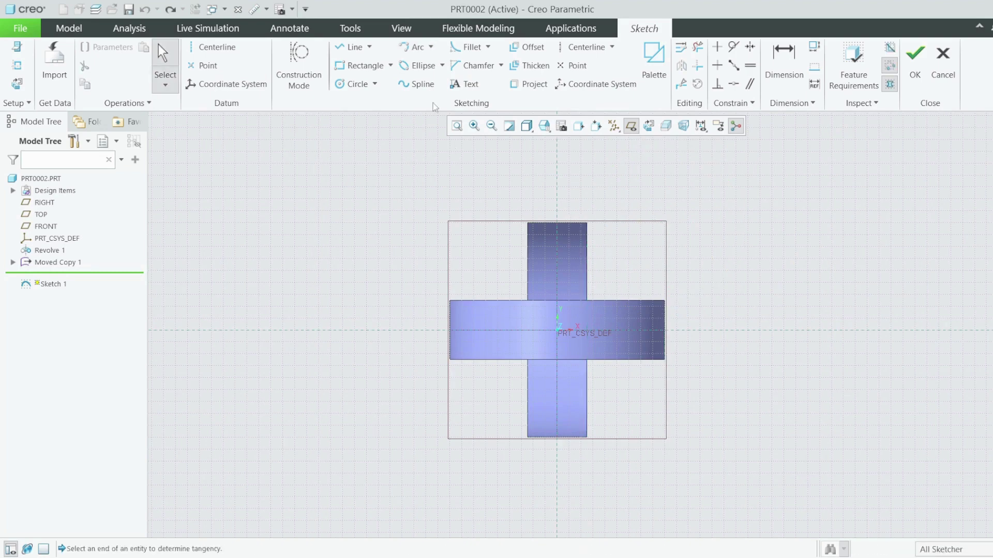
pyautogui.click(414, 47)
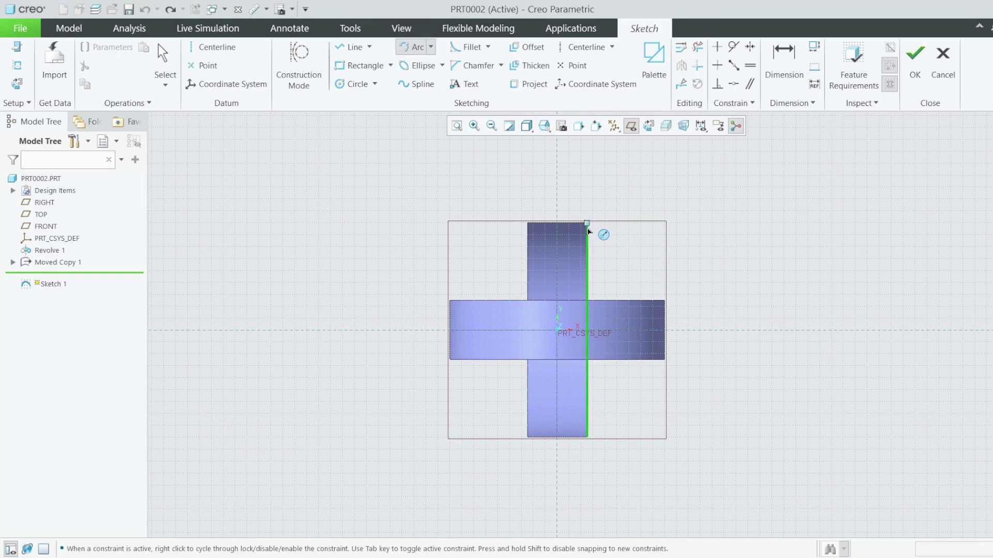
pyautogui.click(588, 225)
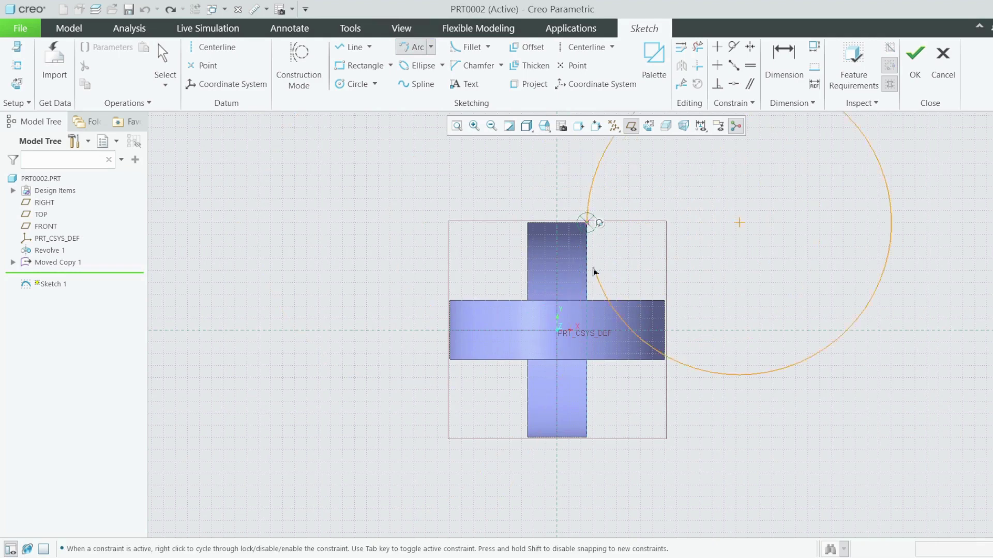
pyautogui.middleClick(522, 180)
pyautogui.middleClick(465, 93)
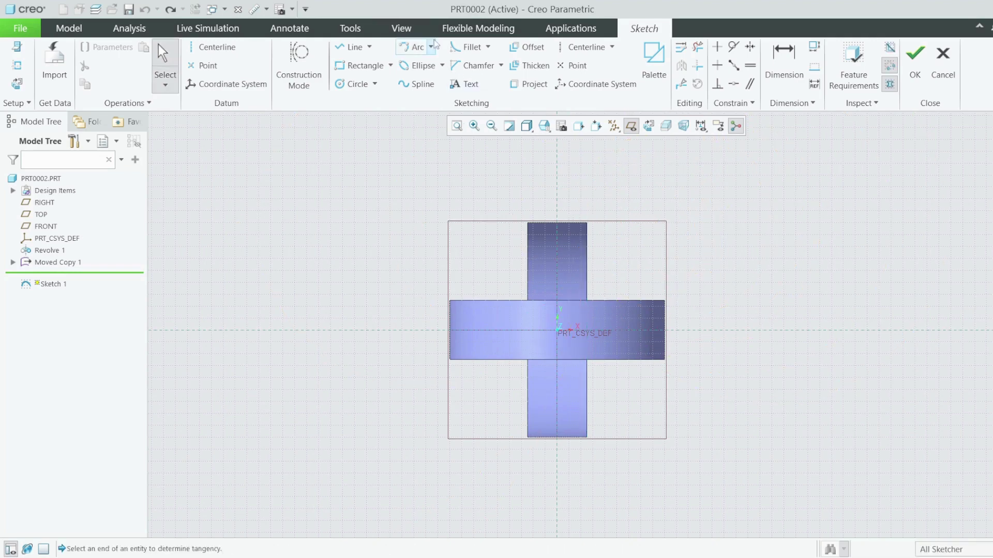
# Draw an inward-curving 3-point arc from the vertical band's upper right corner to the horizontal band's upper right corner
pyautogui.click(432, 47)
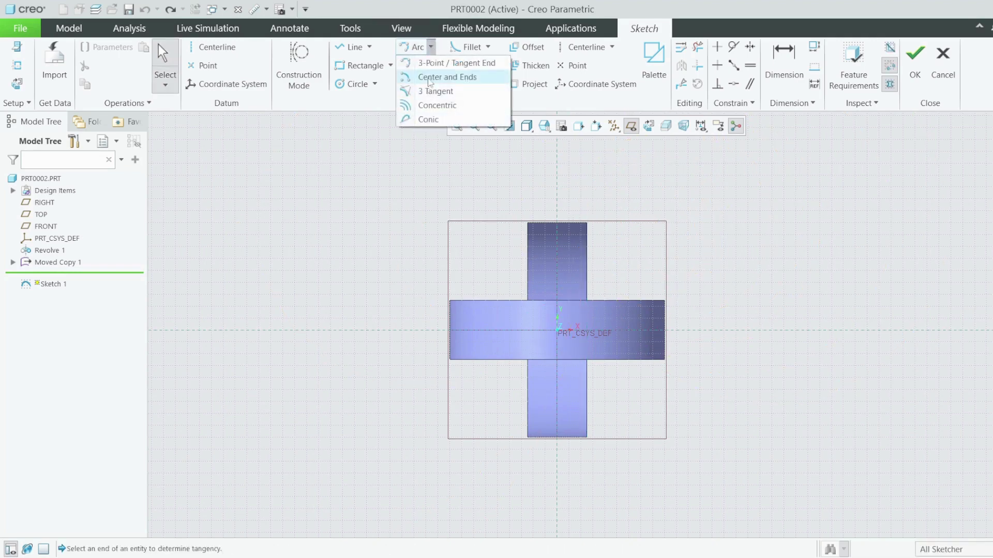
pyautogui.click(455, 62)
pyautogui.scroll(2, 710, 235)
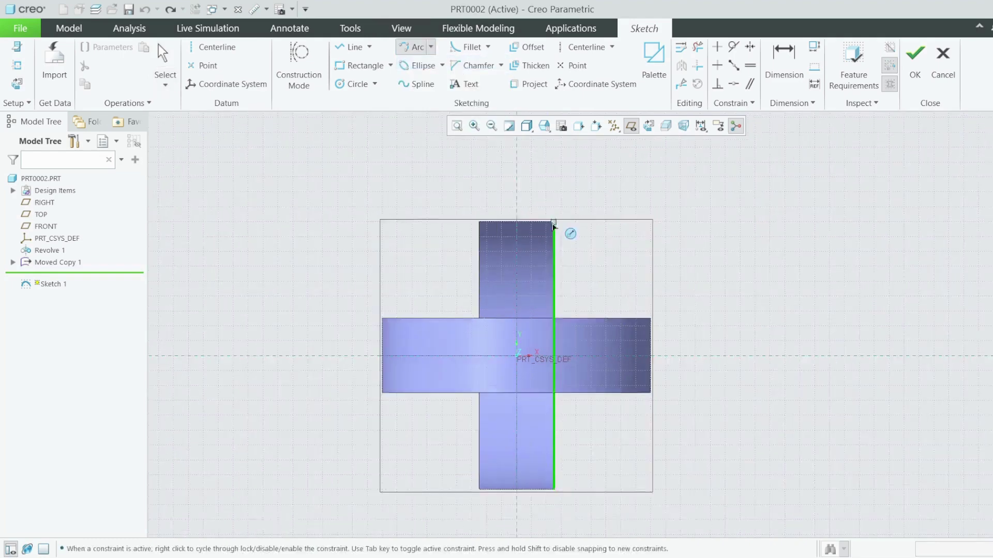
pyautogui.click(553, 222)
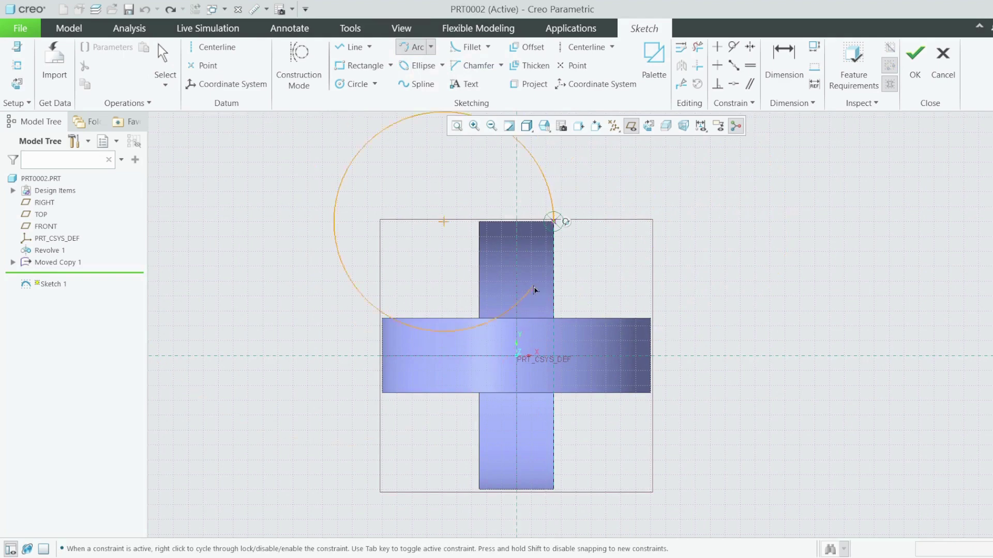
pyautogui.scroll(-3, 592, 274)
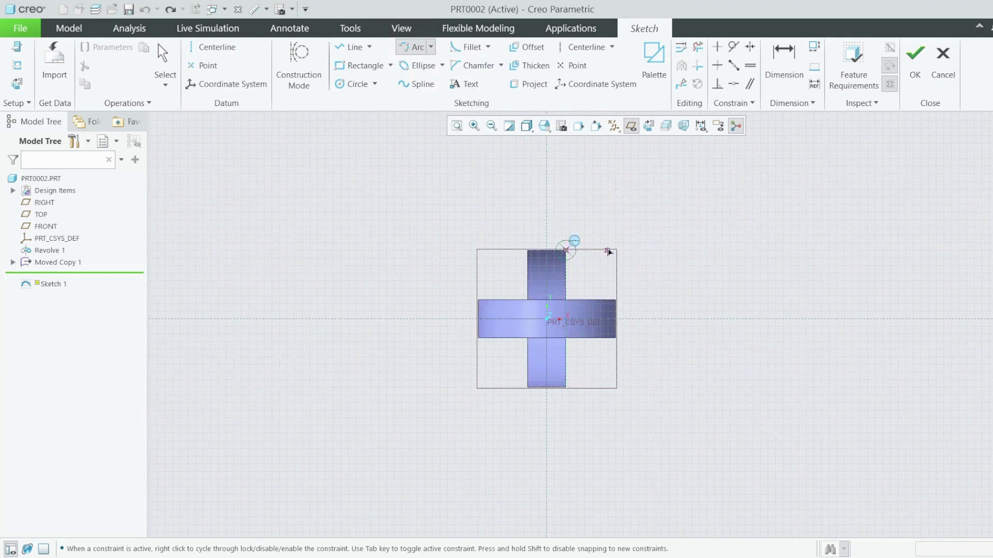
pyautogui.click(615, 300)
pyautogui.click(584, 285)
pyautogui.middleClick(587, 281)
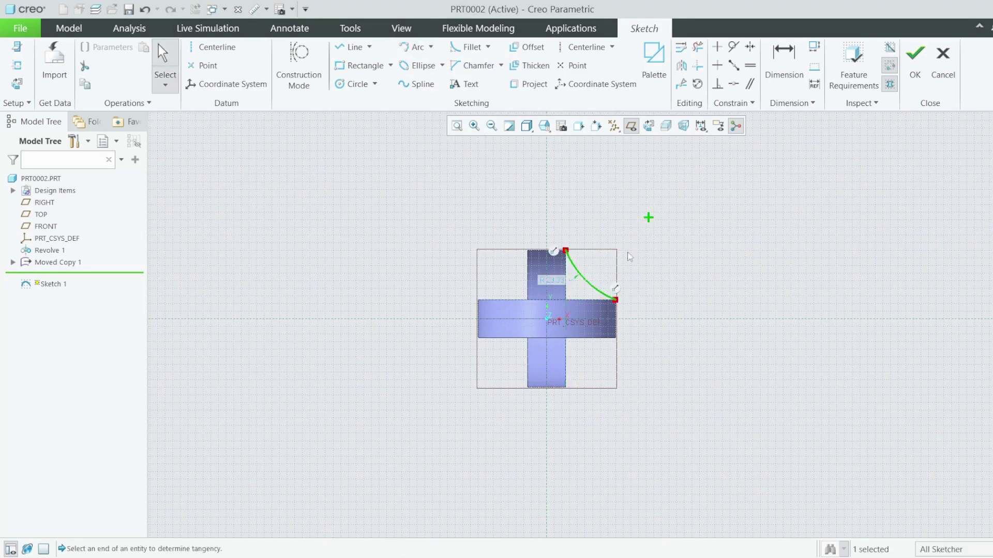
# Set the radius of the corner arc to 25 mm
pyautogui.scroll(-2, 627, 255)
pyautogui.scroll(-2, 537, 292)
pyautogui.click(541, 287)
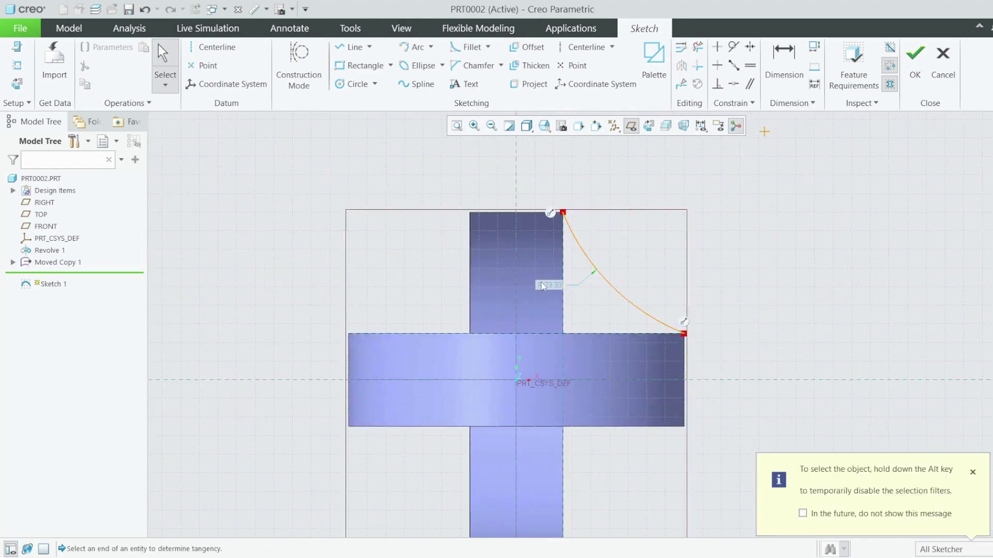
pyautogui.press('d')
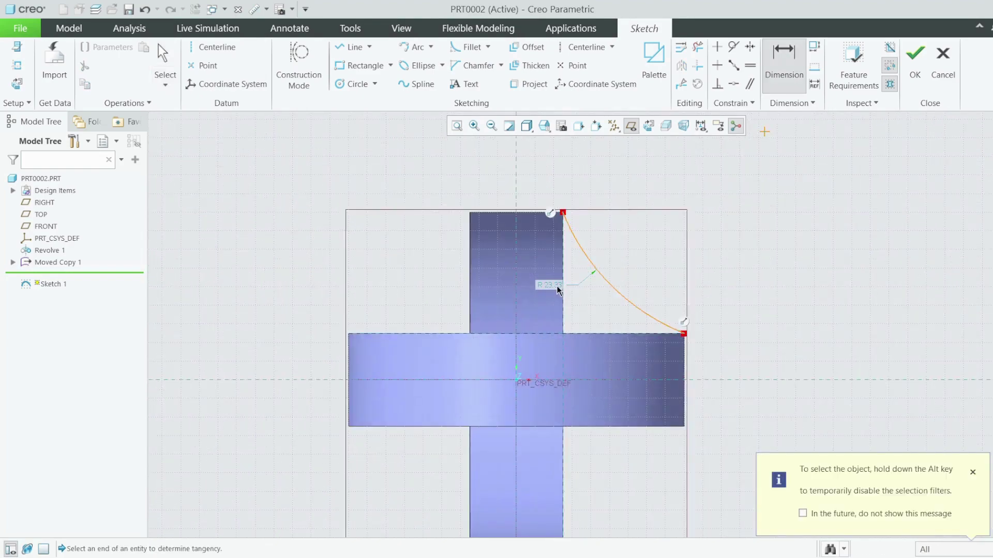
pyautogui.doubleClick(556, 290)
pyautogui.write('2')
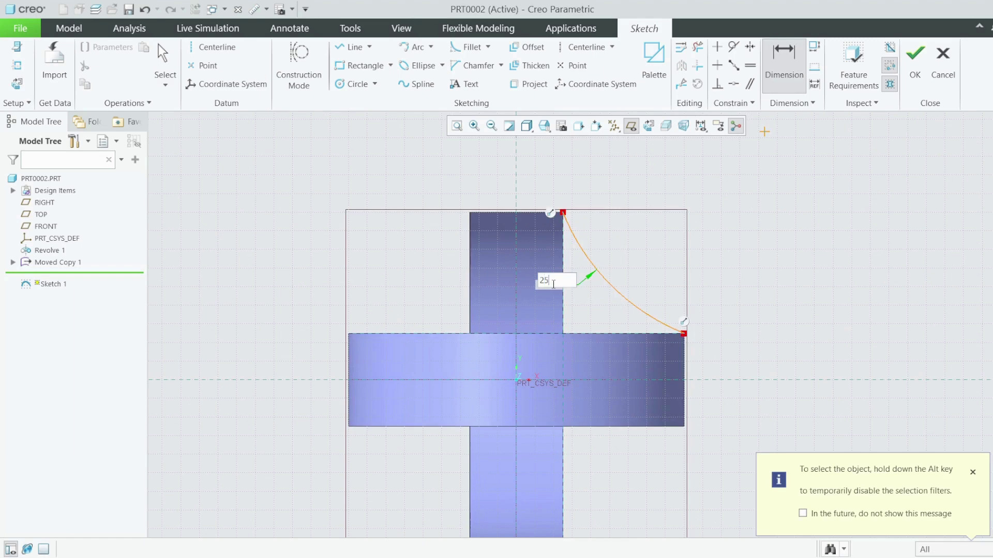
pyautogui.write('5')
pyautogui.press('Return')
# Add a vertical and a horizontal datum centerline through the sketch origin
pyautogui.click(212, 47)
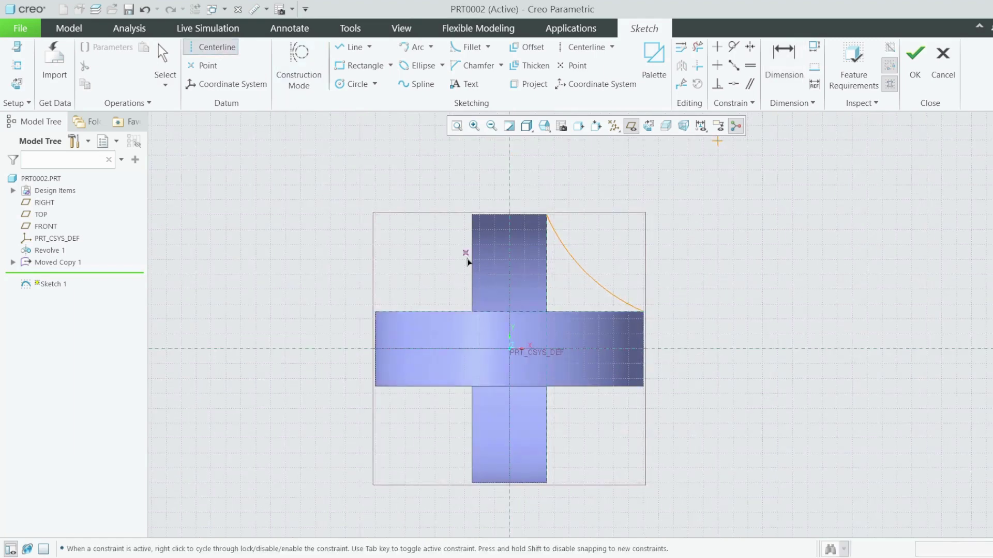
pyautogui.click(510, 350)
pyautogui.click(512, 207)
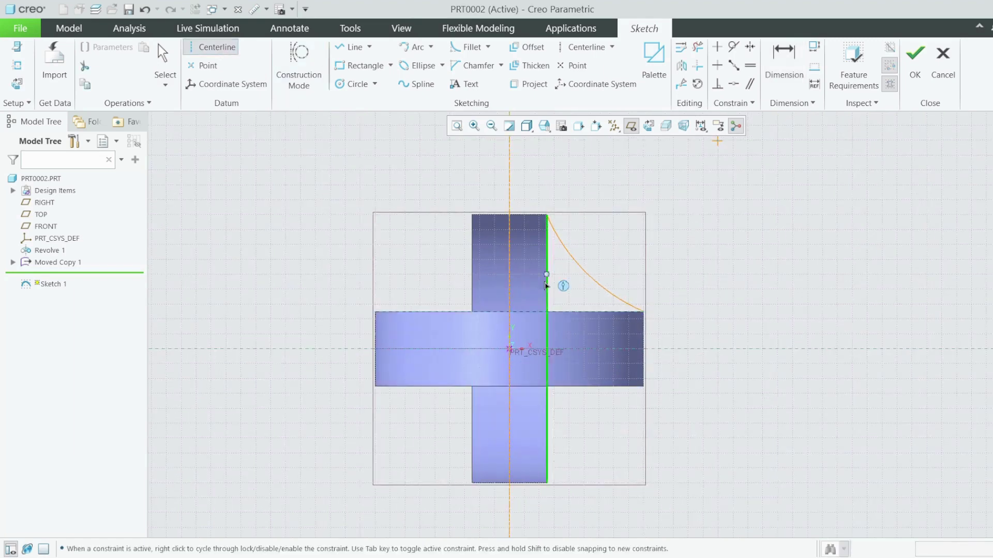
pyautogui.click(509, 350)
pyautogui.click(680, 349)
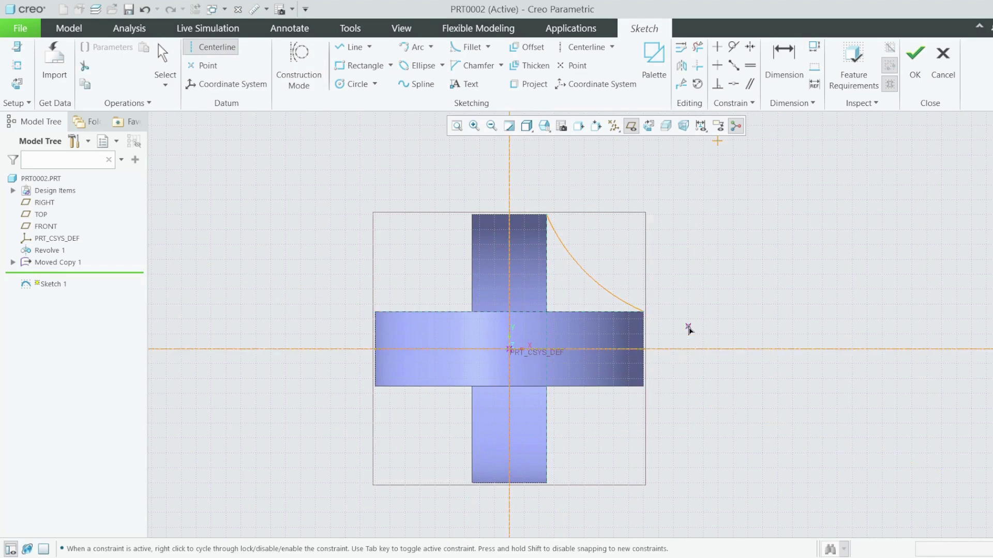
pyautogui.middleClick(691, 327)
# Mirror the 25 mm corner arc about the vertical centerline
pyautogui.click(588, 281)
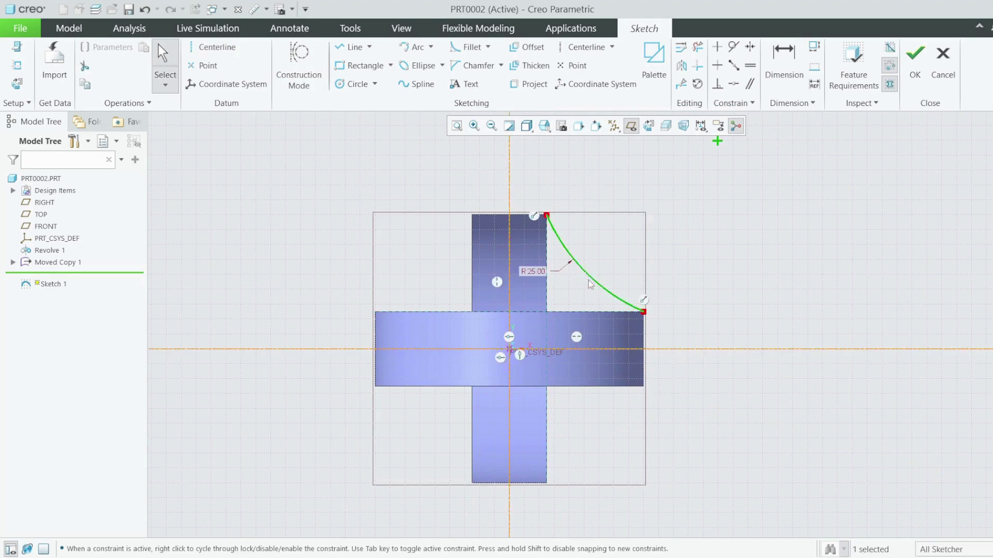
pyautogui.click(681, 66)
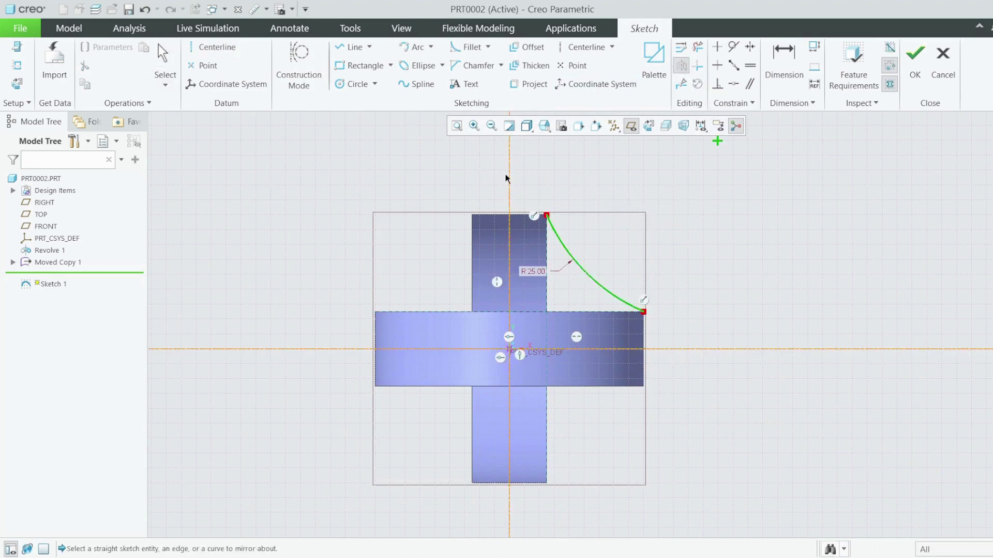
pyautogui.click(509, 178)
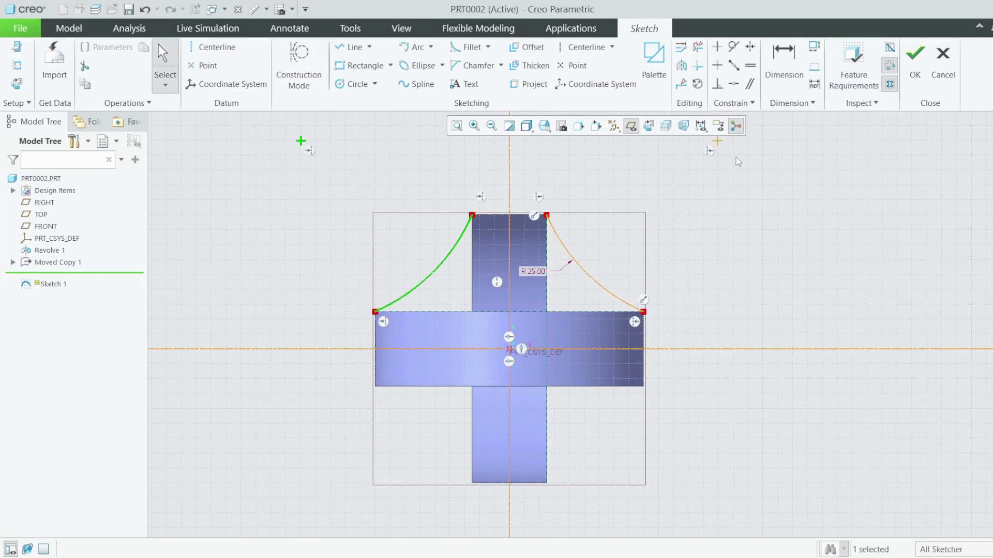
pyautogui.click(738, 162)
# Mirror both upper arcs about the horizontal centerline and finish the sketch
pyautogui.click(562, 249)
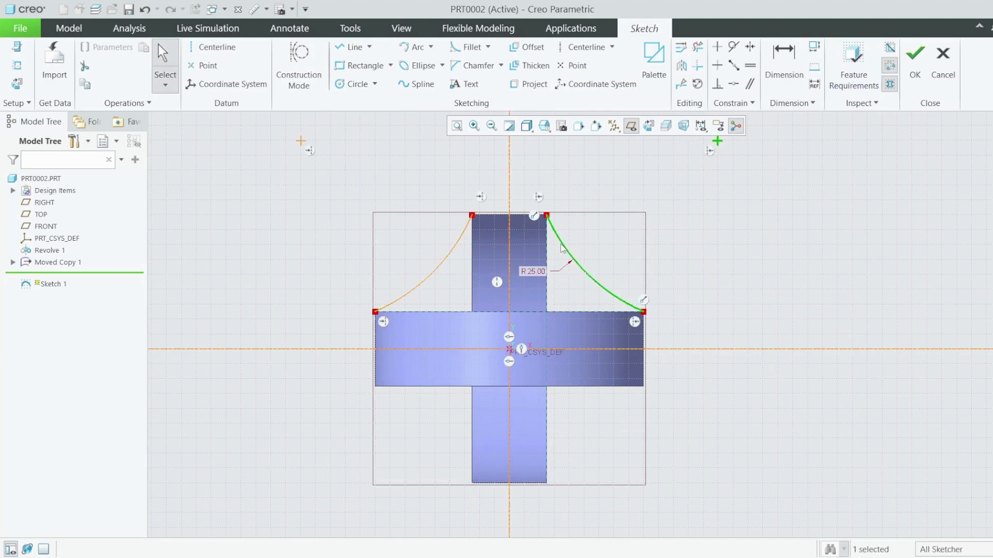
pyautogui.keyDown('ctrl'); pyautogui.click(469, 243); pyautogui.keyUp('ctrl')
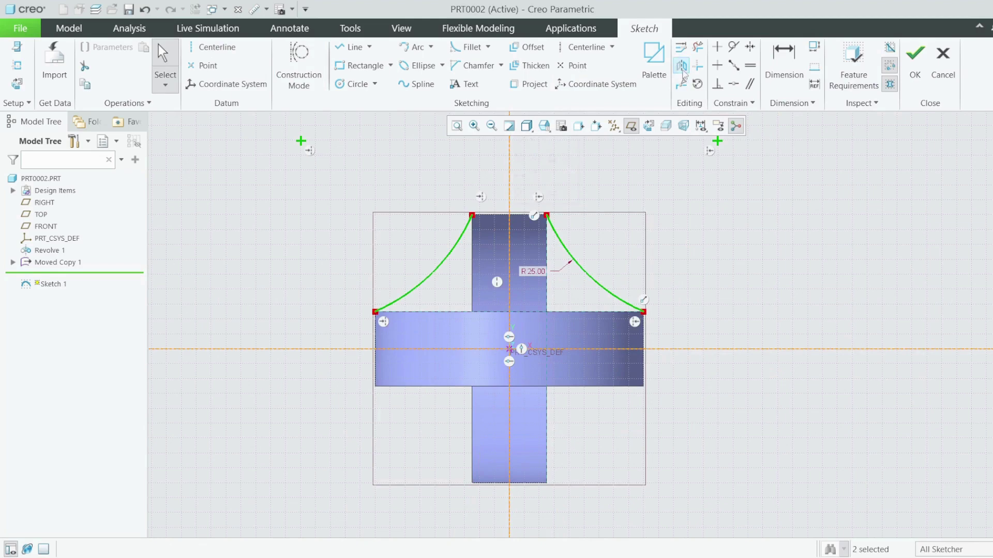
pyautogui.click(681, 65)
pyautogui.click(685, 349)
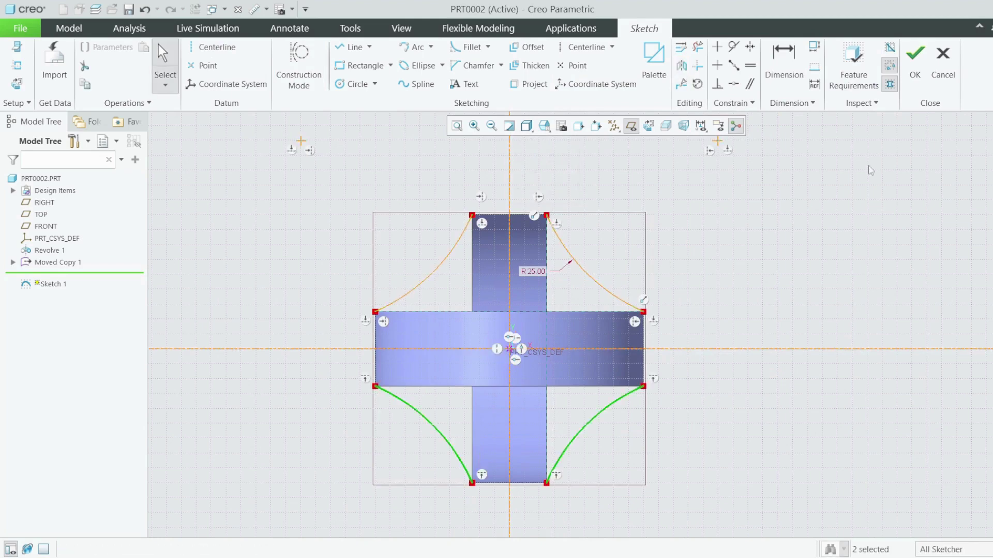
pyautogui.click(915, 57)
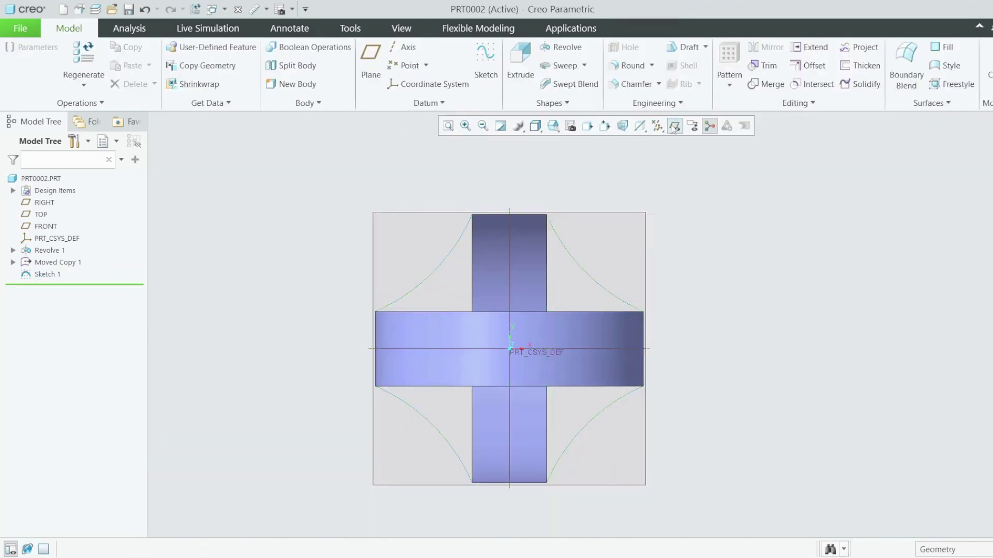
# Hide the datum planes and start a boundary blend with the vertical band's upper end edge and the horizontal band's upper curved edge as first direction
pyautogui.click(673, 127)
pyautogui.moveTo(437, 220); pyautogui.dragTo(499, 219, button='middle')
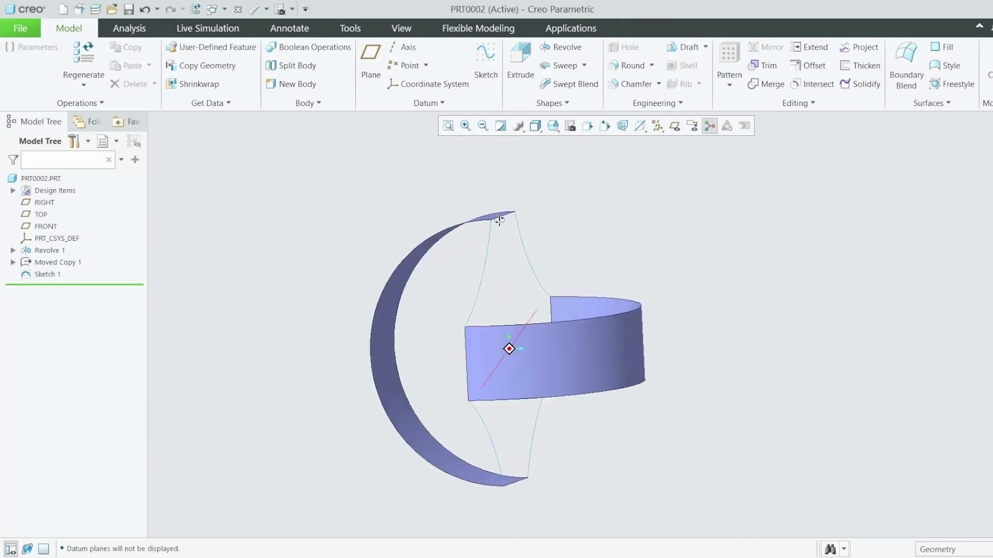
pyautogui.scroll(2, 631, 245)
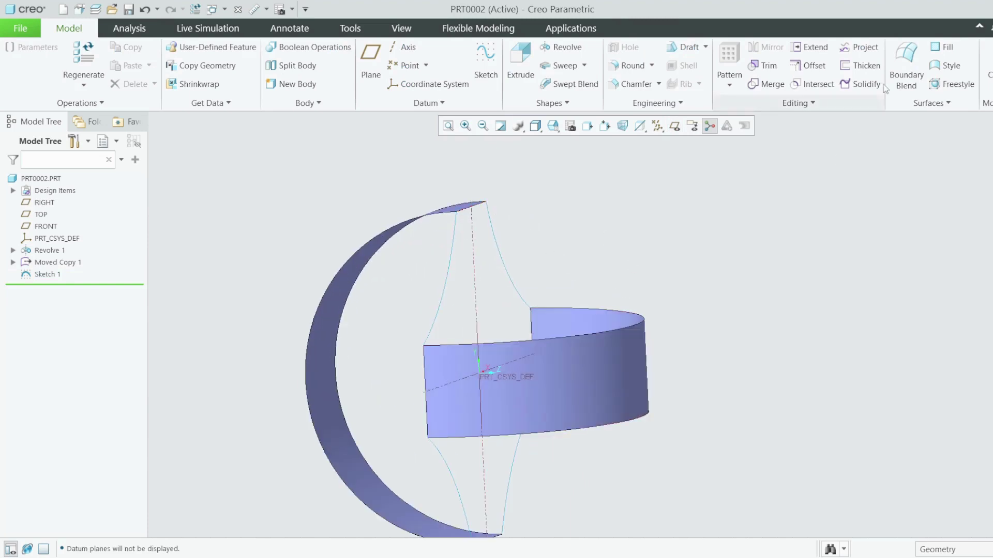
pyautogui.click(905, 65)
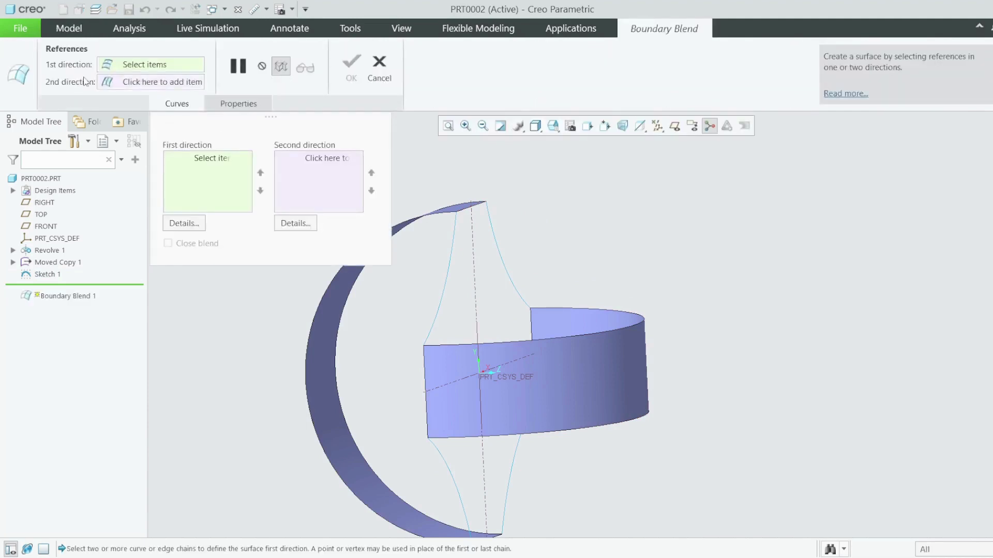
pyautogui.click(480, 203)
pyautogui.click(552, 339)
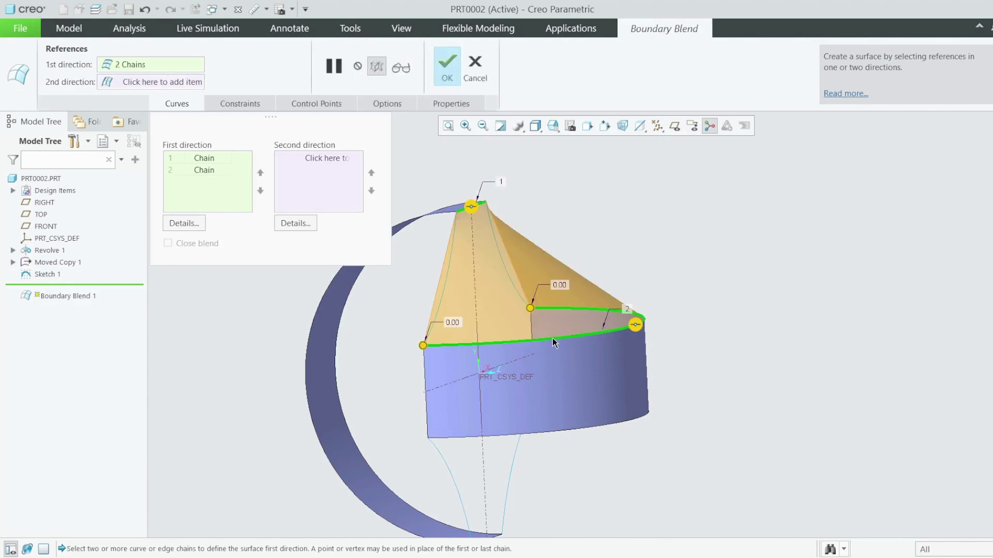
# Add the two upper sketch arcs as the boundary blend's second direction and complete the surface
pyautogui.click(333, 188)
pyautogui.click(452, 268)
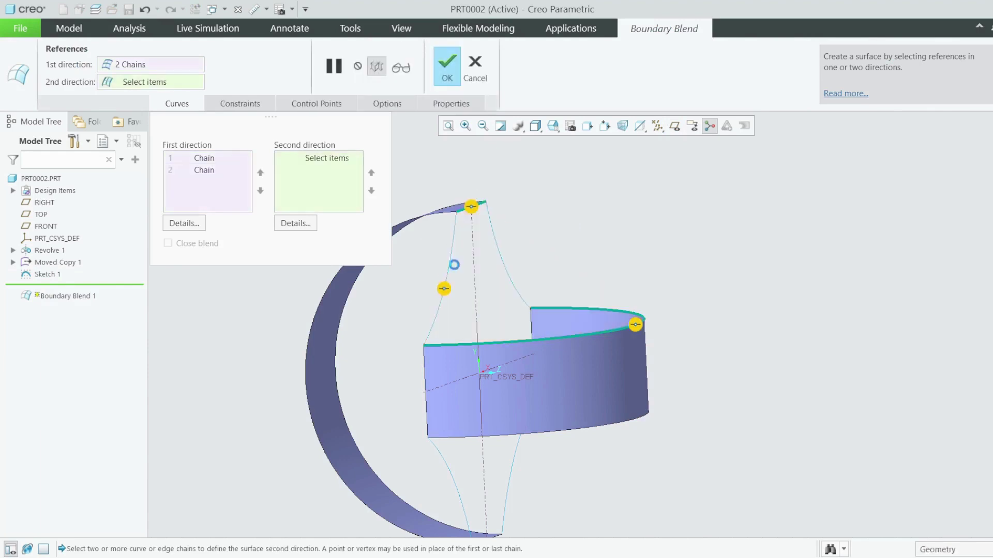
pyautogui.keyDown('ctrl'); pyautogui.click(502, 263); pyautogui.keyUp('ctrl')
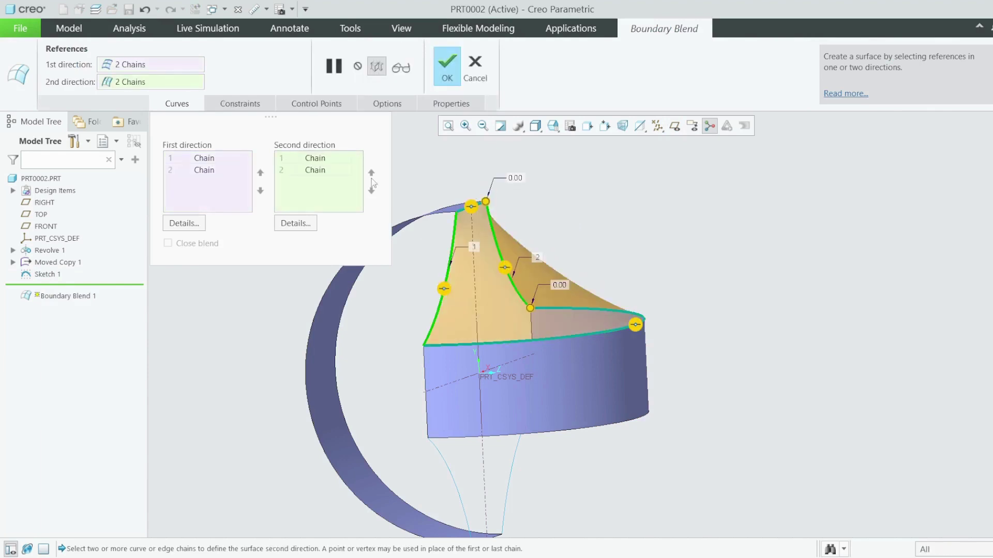
pyautogui.click(447, 76)
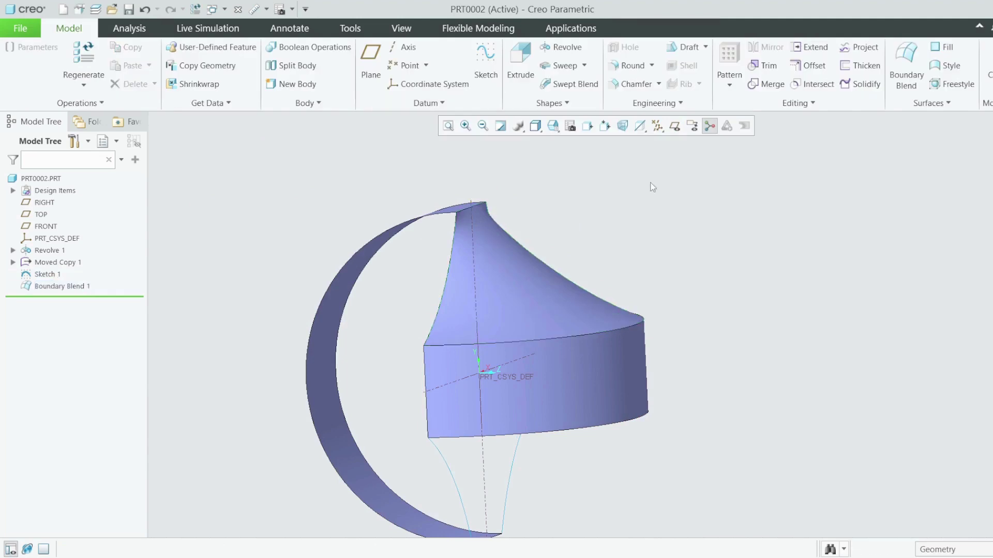
# Create a boundary blend from the vertical band's side curve to the horizontal band's end edge, with the two adjoining sketch arcs as second direction
pyautogui.moveTo(543, 310)
pyautogui.mouseDown(button='middle')
pyautogui.moveTo(532, 312)
pyautogui.moveTo(560, 320)
pyautogui.mouseUp(button='middle')
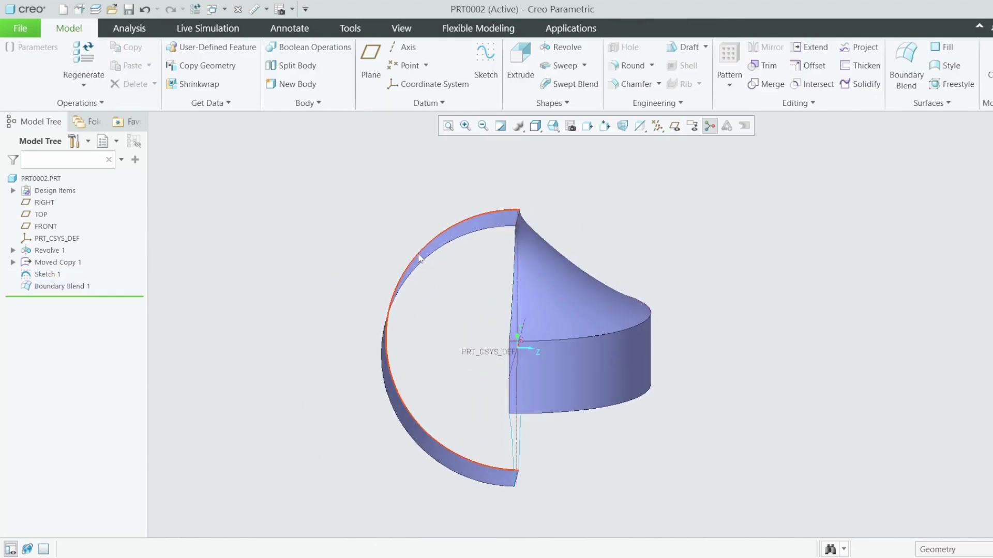
pyautogui.click(906, 64)
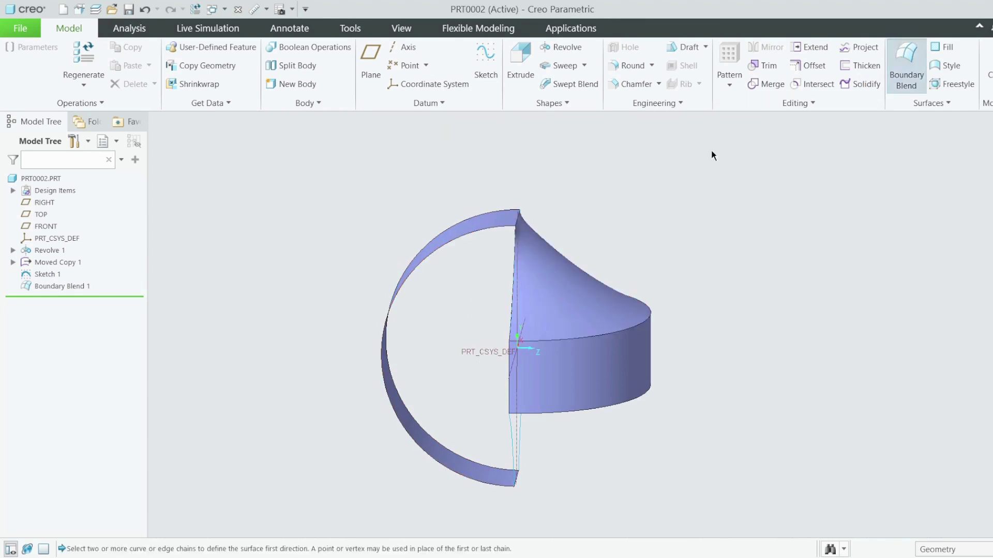
pyautogui.click(425, 257)
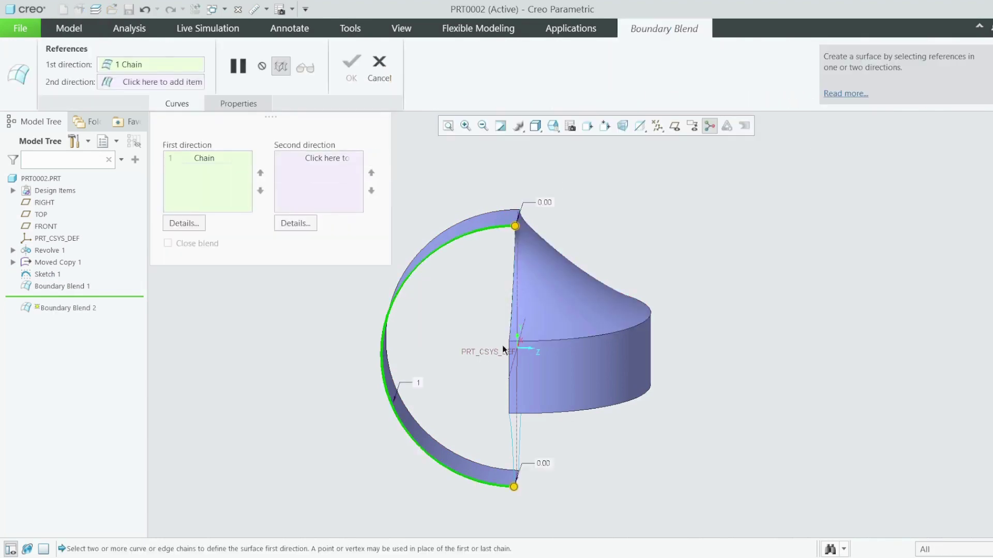
pyautogui.keyDown('ctrl'); pyautogui.click(508, 370); pyautogui.keyUp('ctrl')
pyautogui.moveTo(506, 375); pyautogui.dragTo(422, 242, button='middle')
pyautogui.click(319, 175)
pyautogui.click(480, 287)
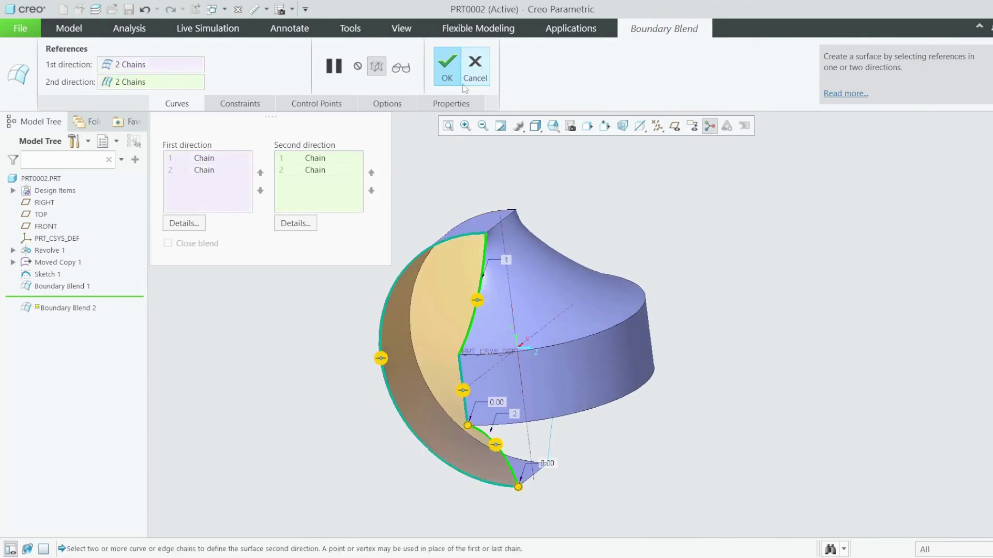
pyautogui.click(448, 67)
# Show the datum planes and mirror Boundary Blend 1 about the TOP plane
pyautogui.moveTo(461, 291); pyautogui.dragTo(379, 367, button='middle')
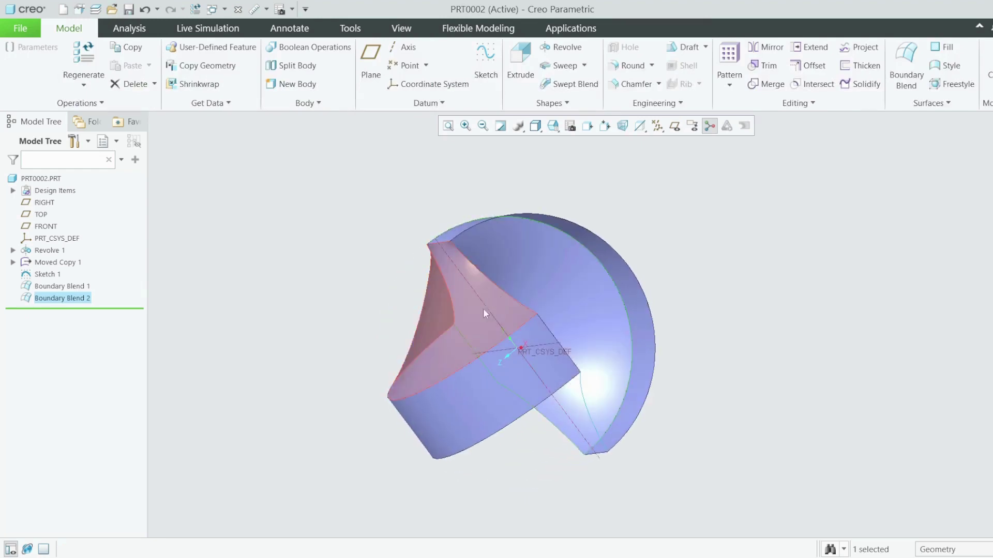
pyautogui.moveTo(483, 308); pyautogui.dragTo(595, 274, button='middle')
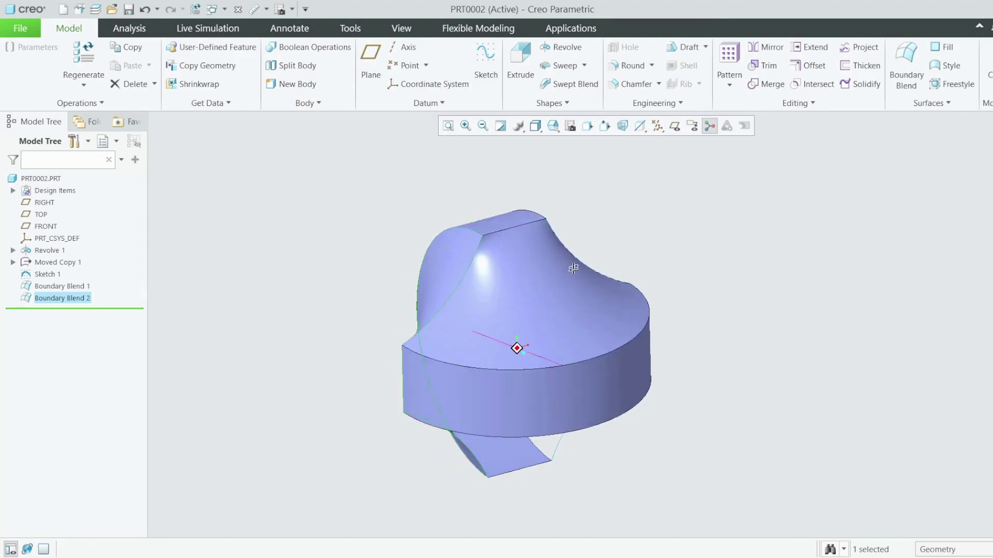
pyautogui.click(674, 126)
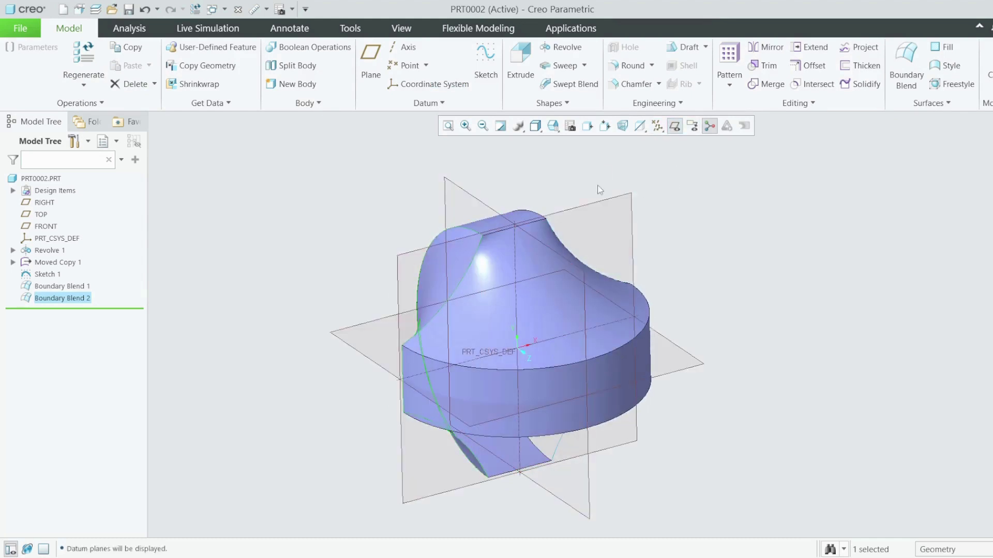
pyautogui.click(768, 47)
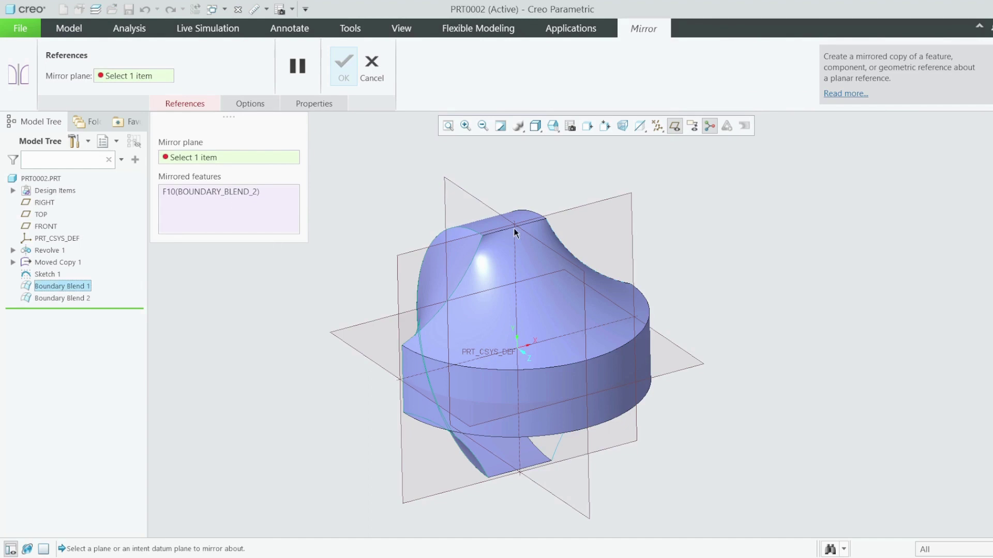
pyautogui.click(343, 342)
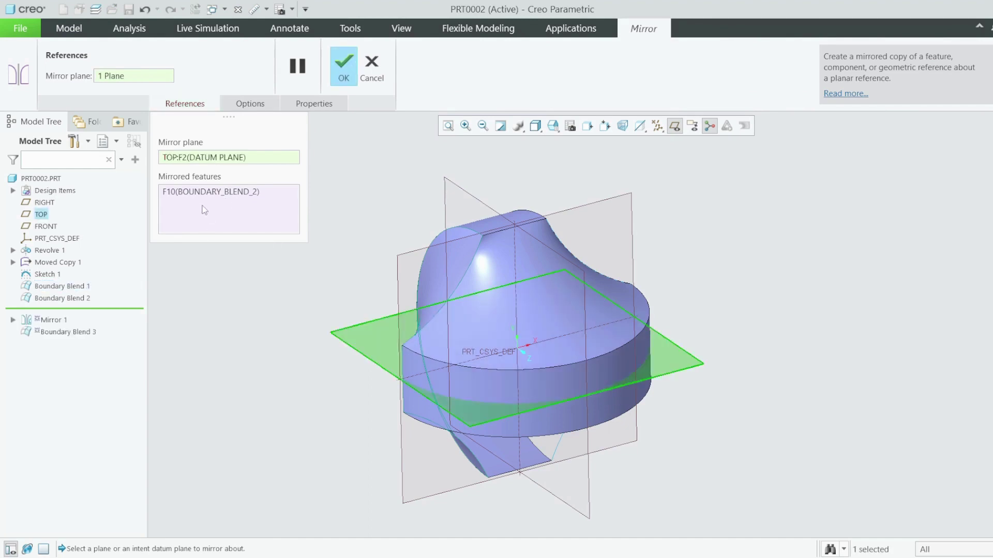
pyautogui.click(498, 288)
pyautogui.moveTo(505, 295); pyautogui.dragTo(519, 275, button='middle')
pyautogui.click(344, 66)
# Mirror Boundary Blend 2 about the RIGHT plane
pyautogui.moveTo(432, 164); pyautogui.dragTo(403, 264, button='middle')
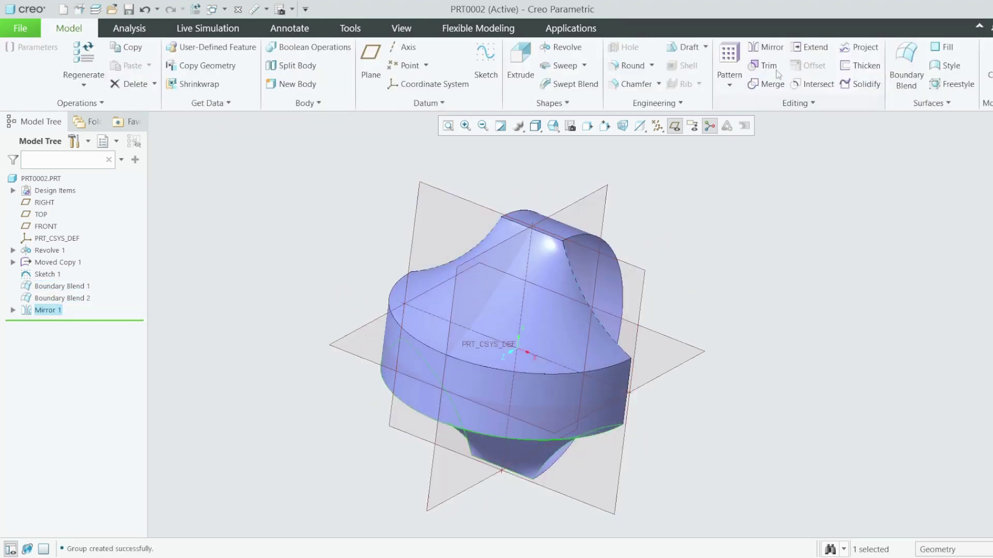
pyautogui.click(768, 48)
pyautogui.click(584, 197)
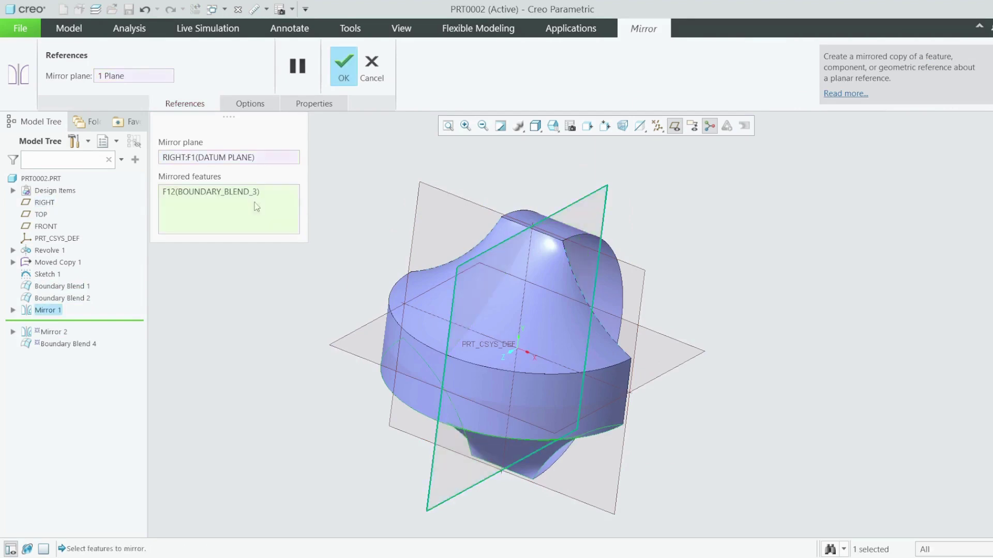
pyautogui.moveTo(486, 266); pyautogui.dragTo(509, 247, button='middle')
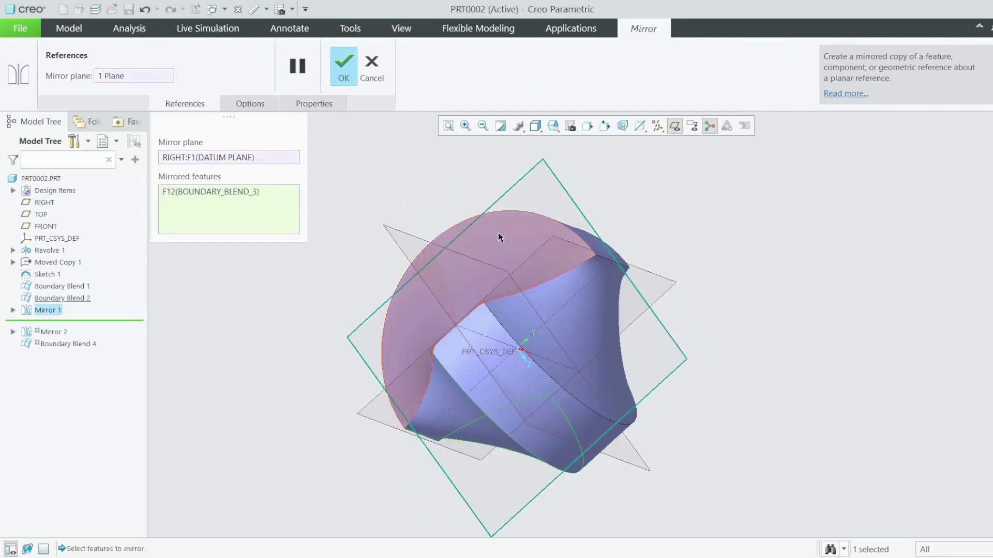
pyautogui.click(498, 232)
pyautogui.click(345, 66)
pyautogui.moveTo(465, 219)
pyautogui.mouseDown(button='middle')
pyautogui.moveTo(367, 195)
pyautogui.moveTo(390, 173)
pyautogui.moveTo(451, 188)
pyautogui.mouseUp(button='middle')
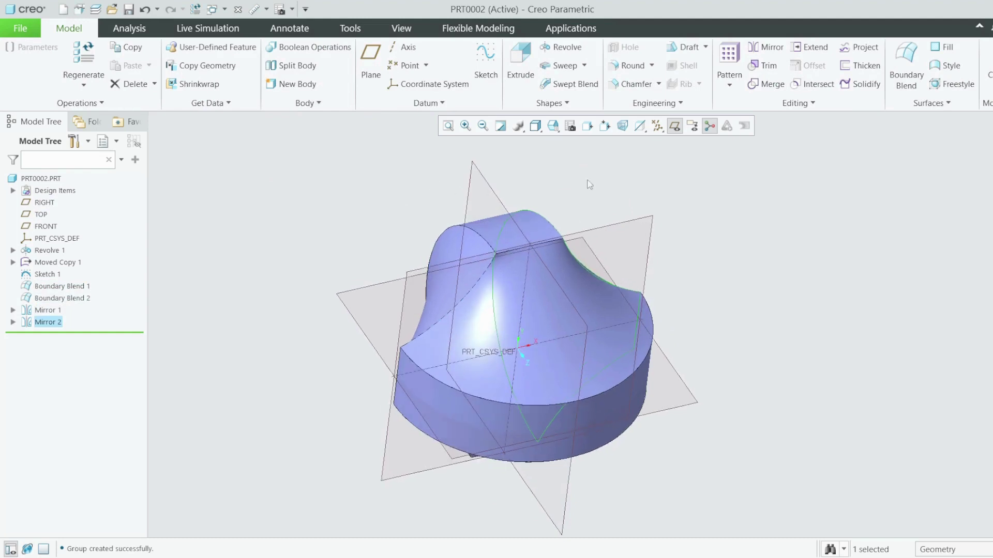
# Hide the datum planes and Sketch 1
pyautogui.click(675, 127)
pyautogui.moveTo(570, 204)
pyautogui.mouseDown(button='middle')
pyautogui.moveTo(644, 185)
pyautogui.moveTo(569, 221)
pyautogui.mouseUp(button='middle')
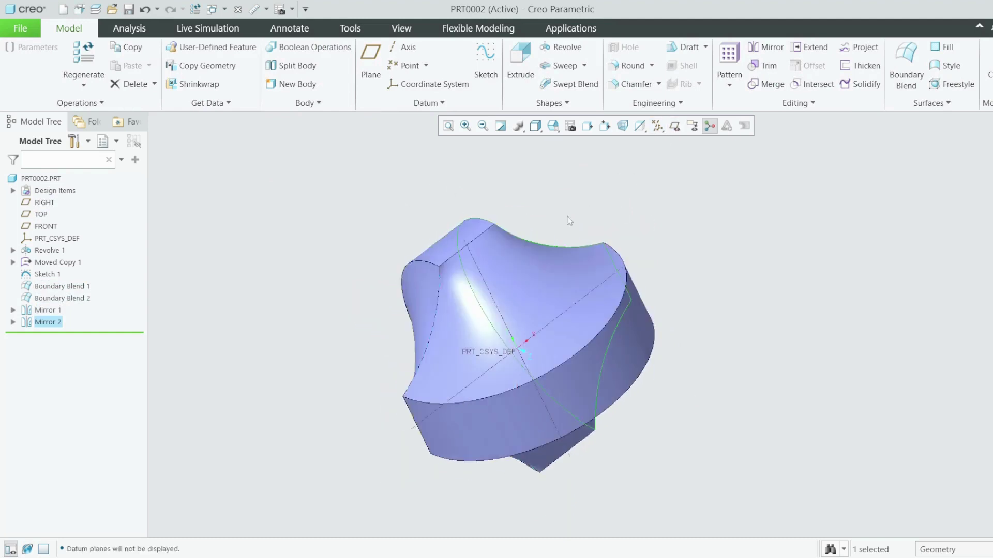
pyautogui.click(514, 284)
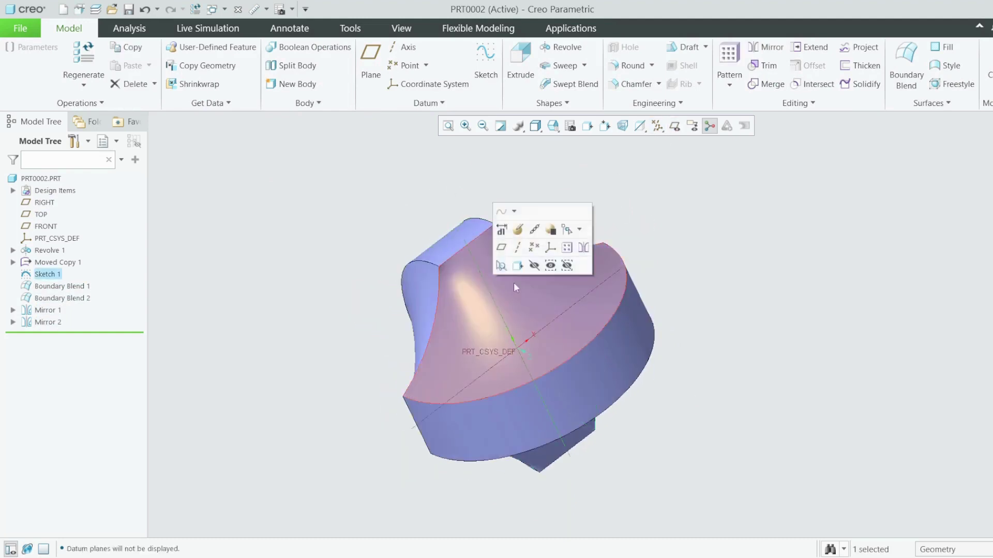
pyautogui.click(534, 266)
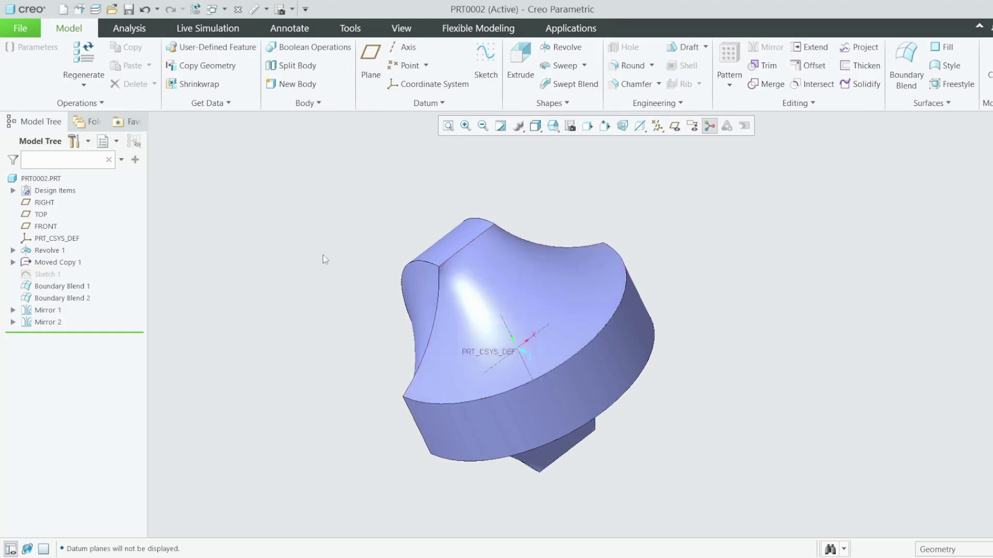
# Try hiding Revolve 1 to view the inside of the blended surfaces, and undo it
pyautogui.click(526, 310)
pyautogui.click(546, 288)
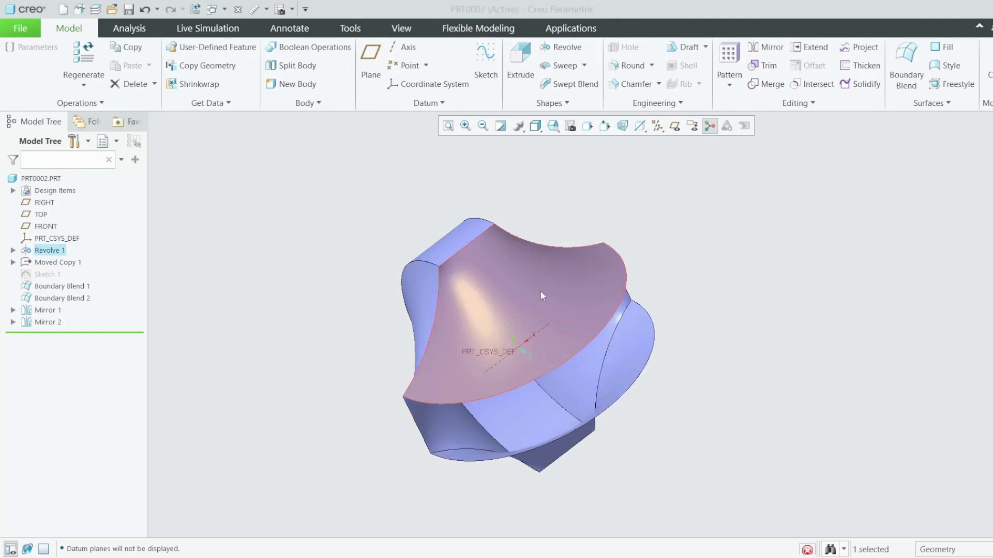
pyautogui.moveTo(346, 288); pyautogui.dragTo(372, 243, button='middle')
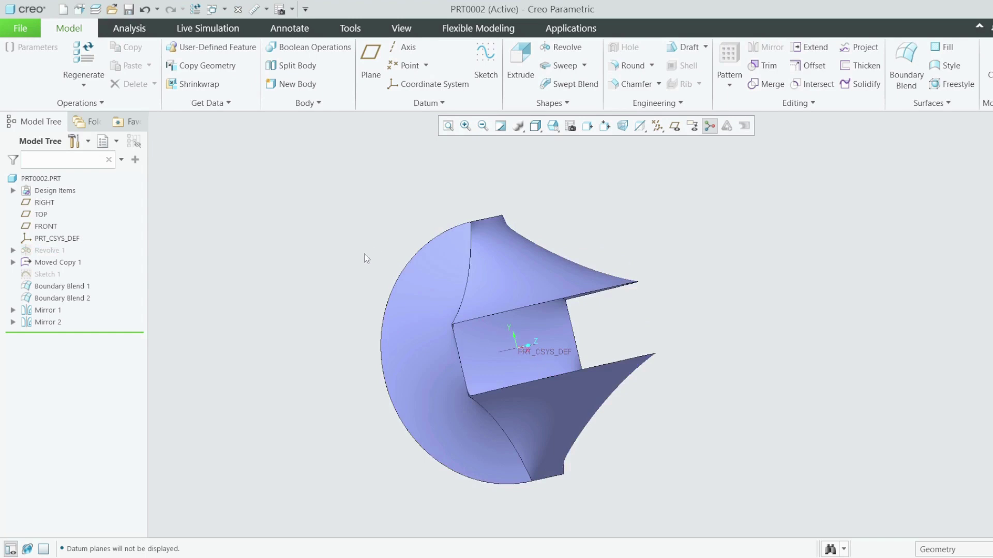
pyautogui.hotkey('ctrl', 'z')
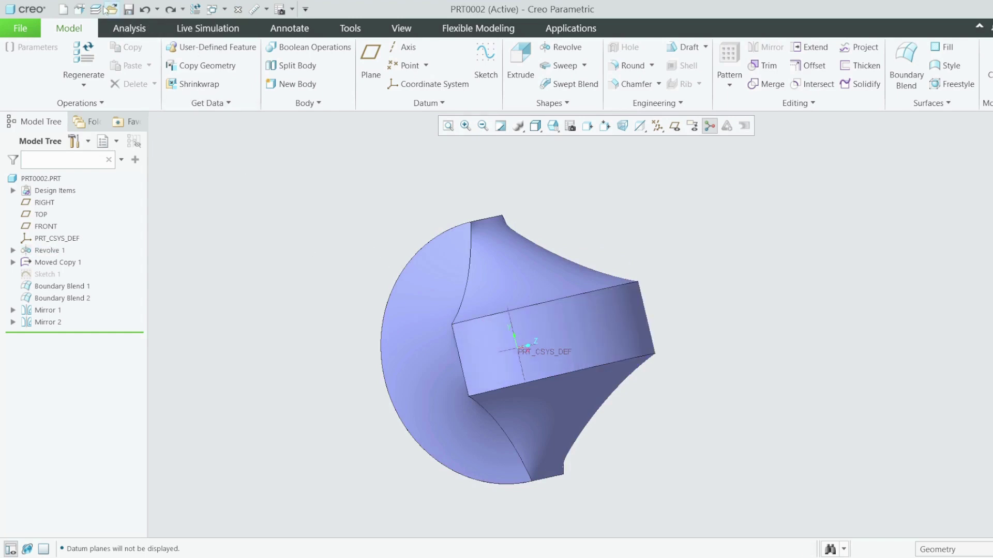
# Switch to the reference part PRT0001
pyautogui.click(225, 9)
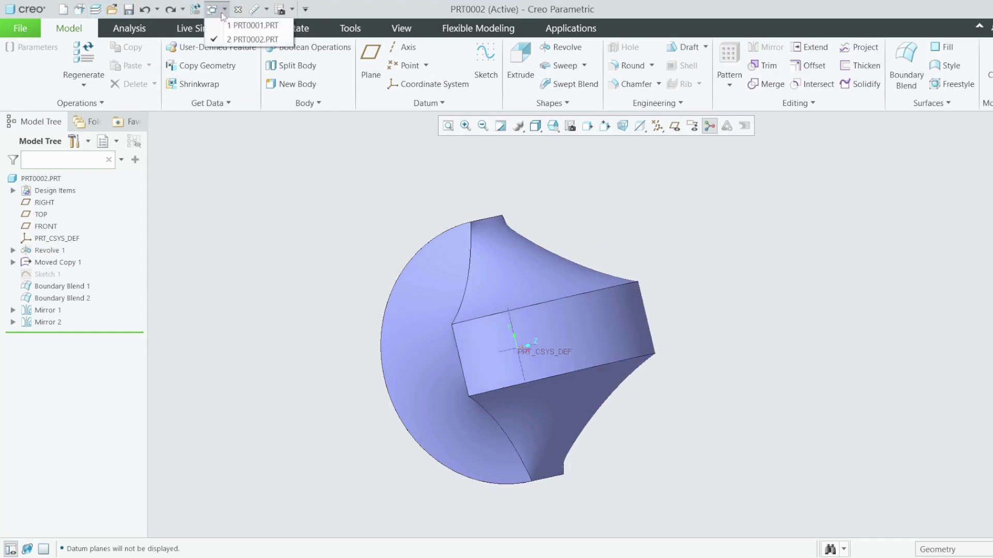
pyautogui.click(235, 25)
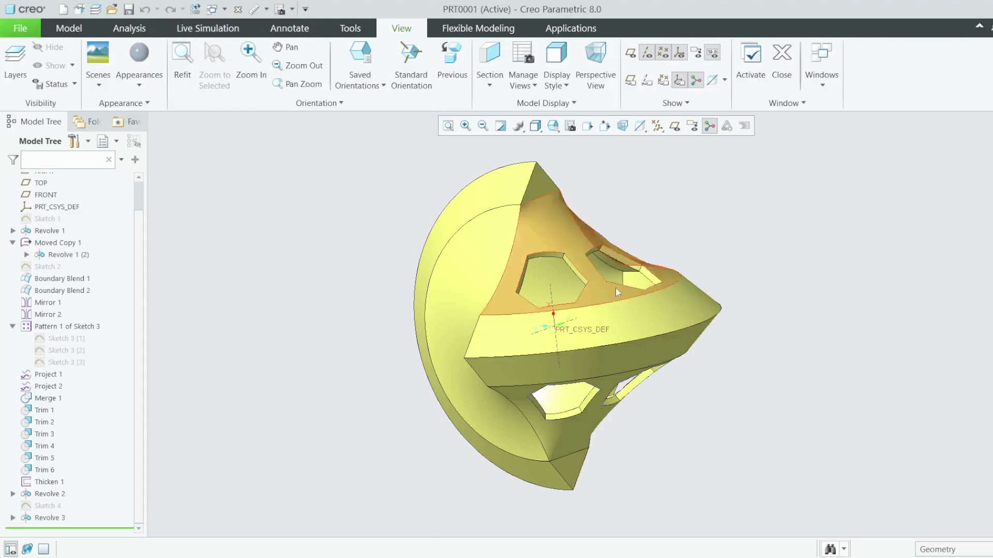
# Examine the first patterned hexagon sketch, Sketch 3 [1], in a straight-on sketch view and quit it without saving changes
pyautogui.moveTo(594, 266); pyautogui.dragTo(594, 305, button='middle')
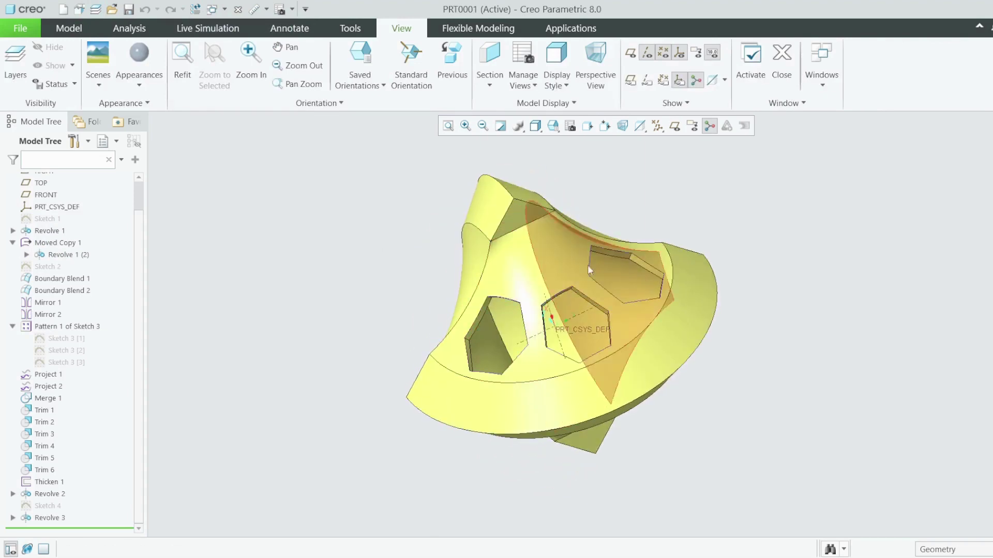
pyautogui.click(223, 8)
pyautogui.click(249, 40)
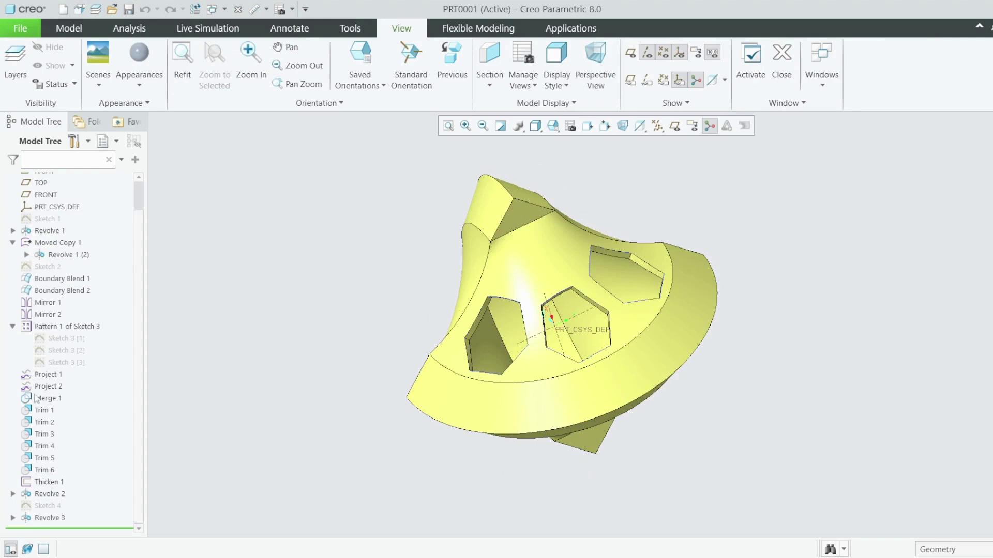
pyautogui.click(53, 340)
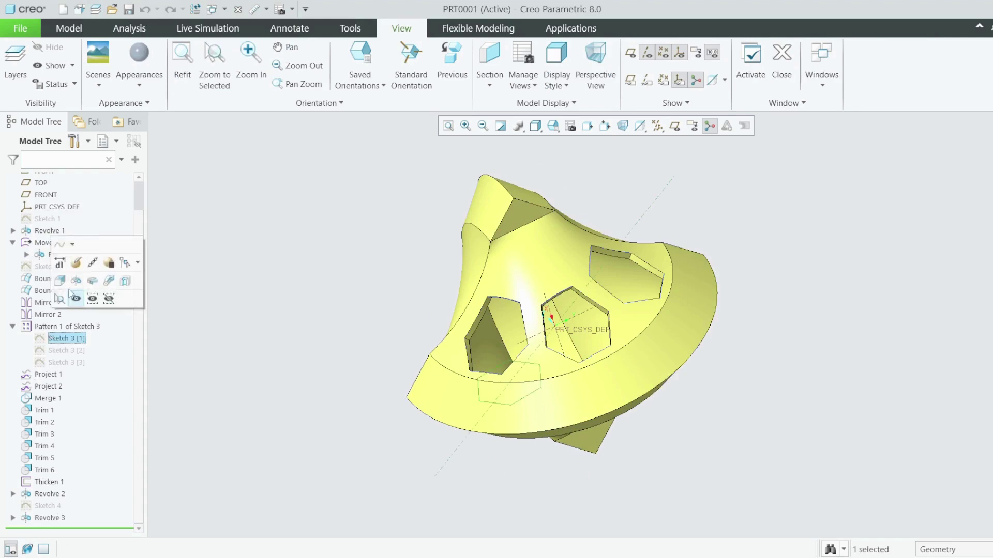
pyautogui.click(72, 296)
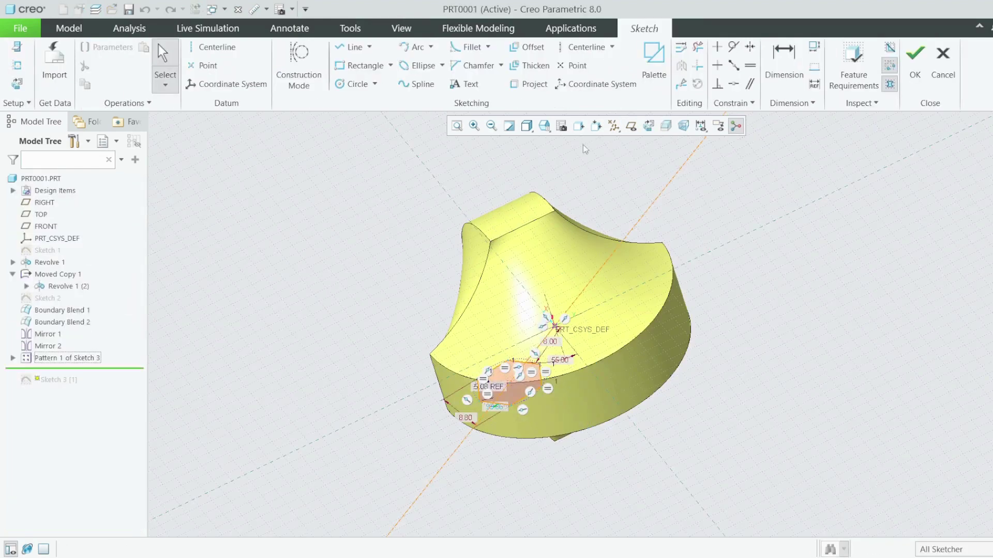
pyautogui.click(648, 126)
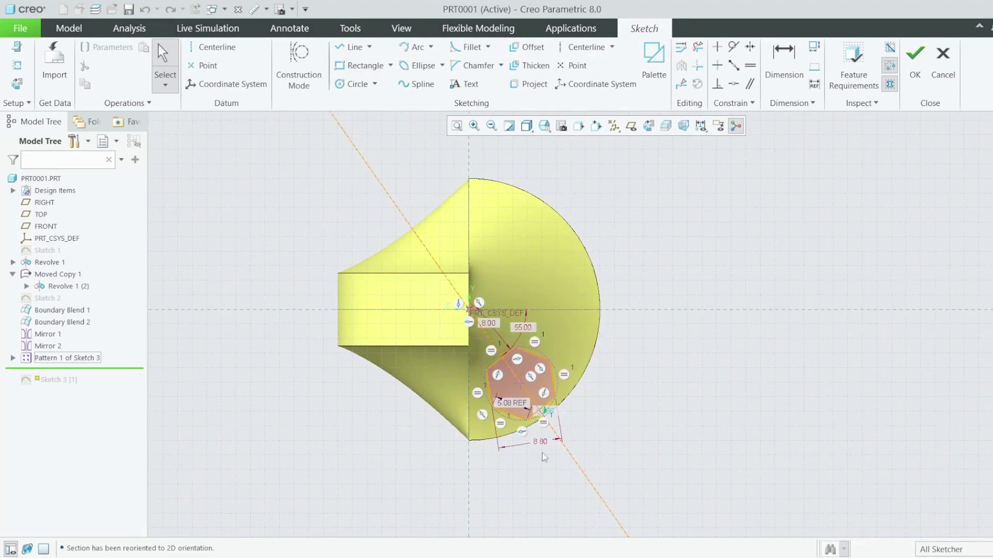
pyautogui.click(943, 62)
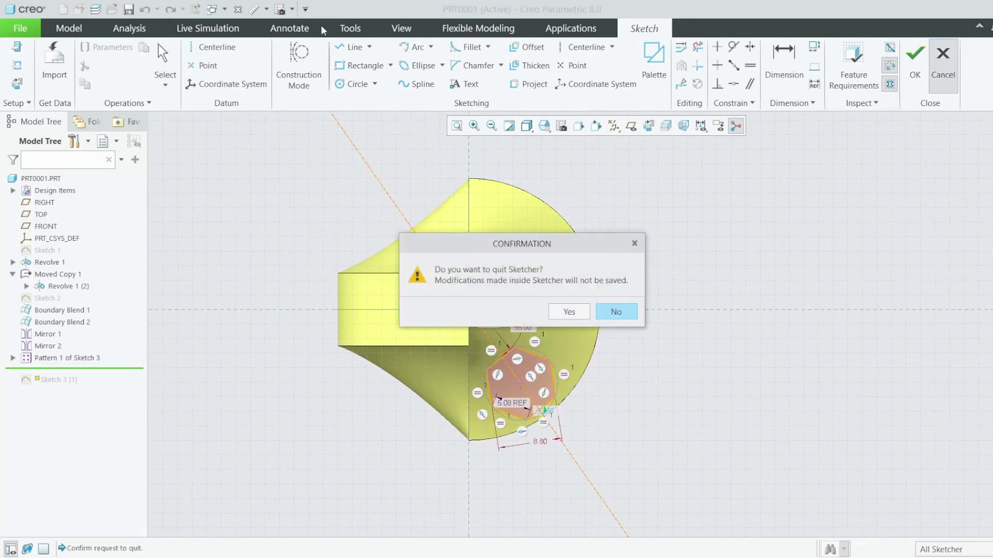
pyautogui.click(564, 311)
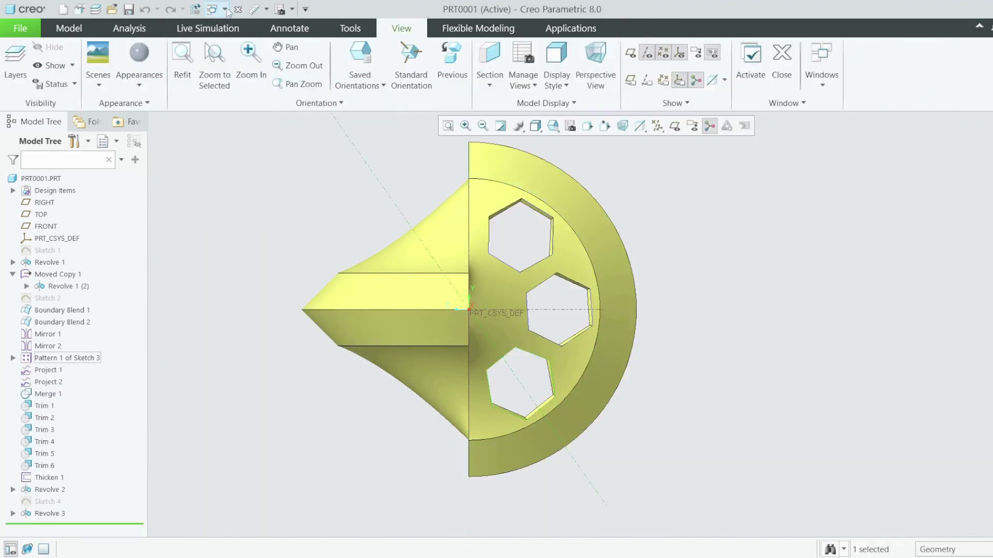
# Switch to PRT0002 and show the datum planes
pyautogui.click(226, 9)
pyautogui.click(253, 39)
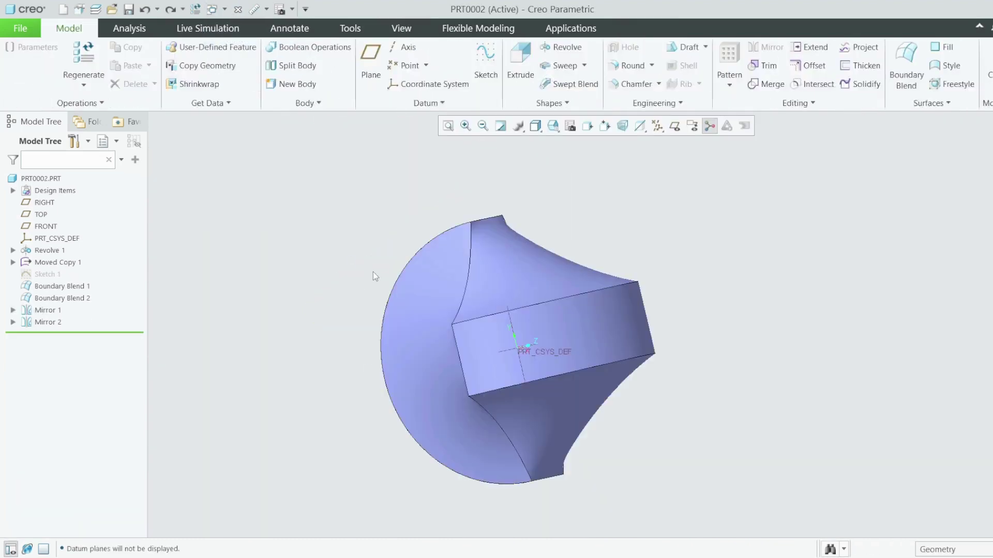
pyautogui.moveTo(373, 272); pyautogui.dragTo(587, 239, button='middle')
pyautogui.click(674, 125)
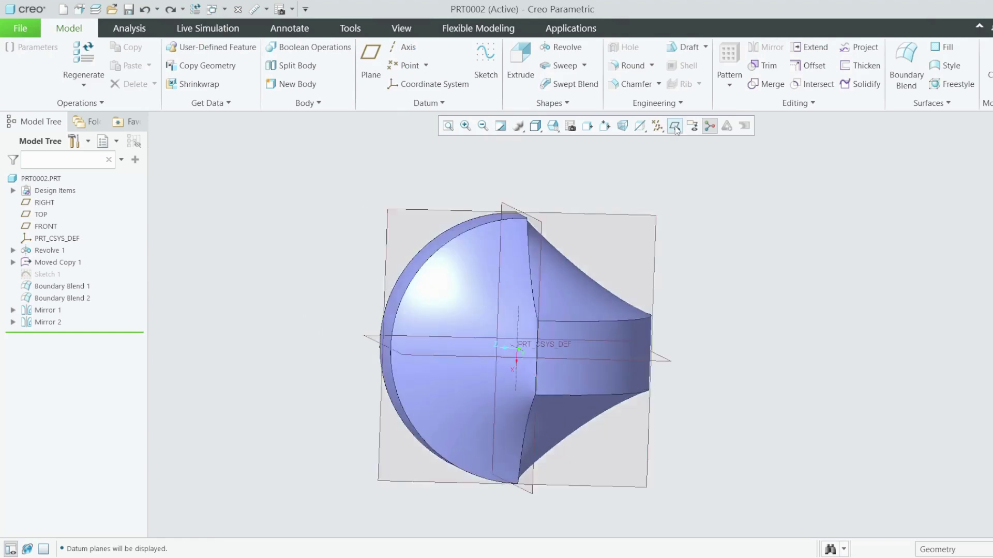
# Start a sketch on the RIGHT plane and orient the view parallel to the sketch
pyautogui.click(659, 362)
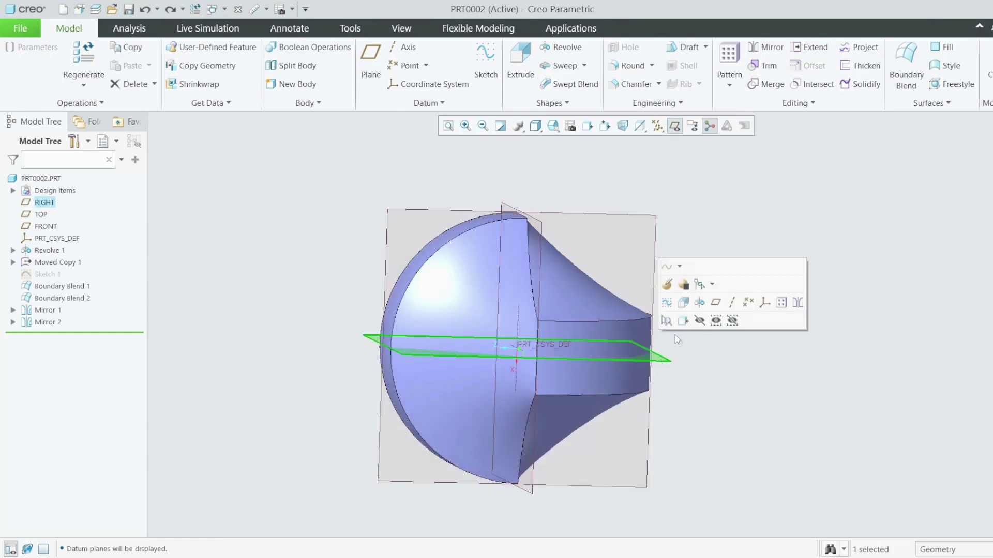
pyautogui.click(678, 299)
pyautogui.click(649, 127)
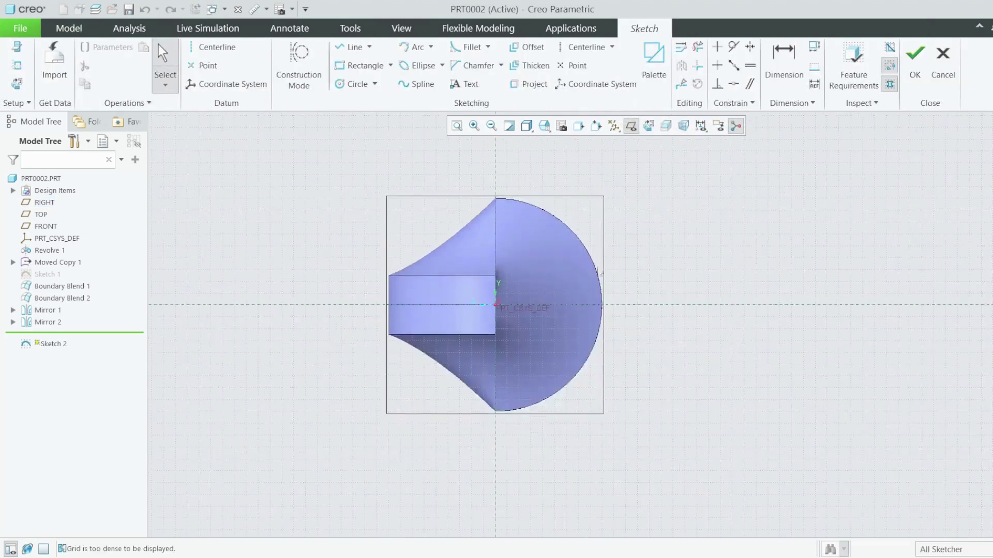
pyautogui.scroll(-1, 600, 271)
# Insert a 6-sided hexagon from the Sketcher Palette just below the horizontal reference on the semicircular face, with a side of about 5.7
pyautogui.click(646, 80)
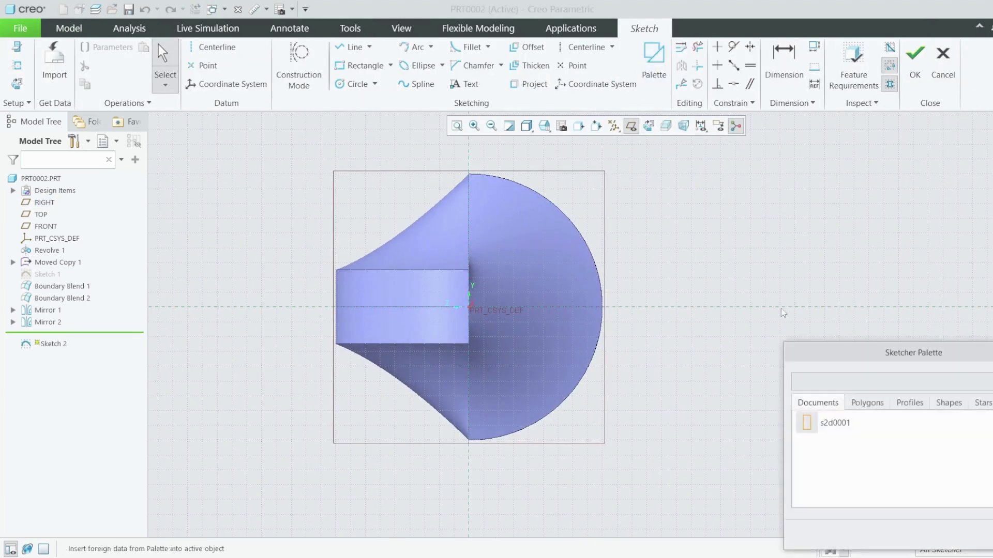
pyautogui.moveTo(832, 364)
pyautogui.mouseDown()
pyautogui.moveTo(563, 228)
pyautogui.moveTo(570, 219)
pyautogui.mouseUp()
pyautogui.click(611, 261)
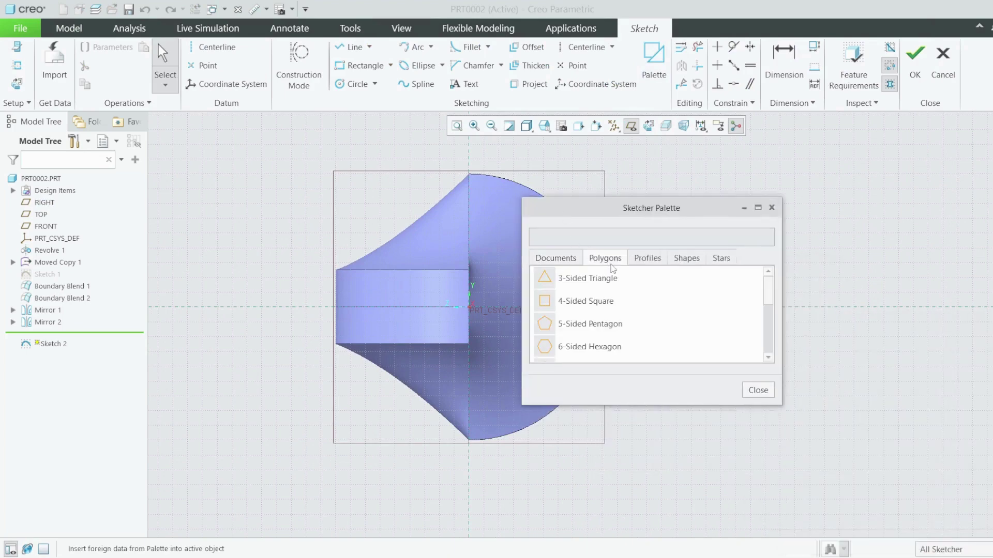
pyautogui.click(547, 352)
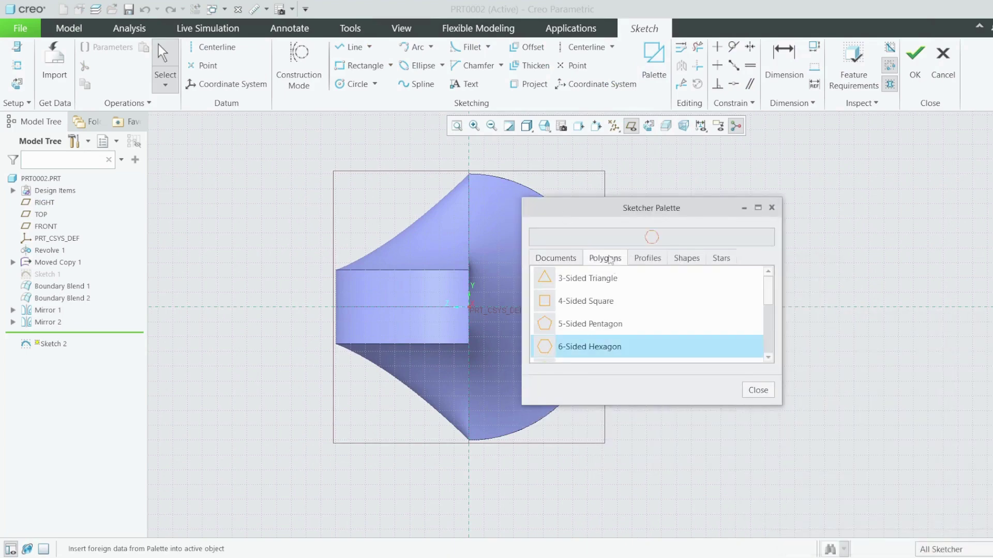
pyautogui.moveTo(641, 212); pyautogui.dragTo(729, 208)
pyautogui.moveTo(635, 349); pyautogui.dragTo(522, 346)
pyautogui.click(852, 390)
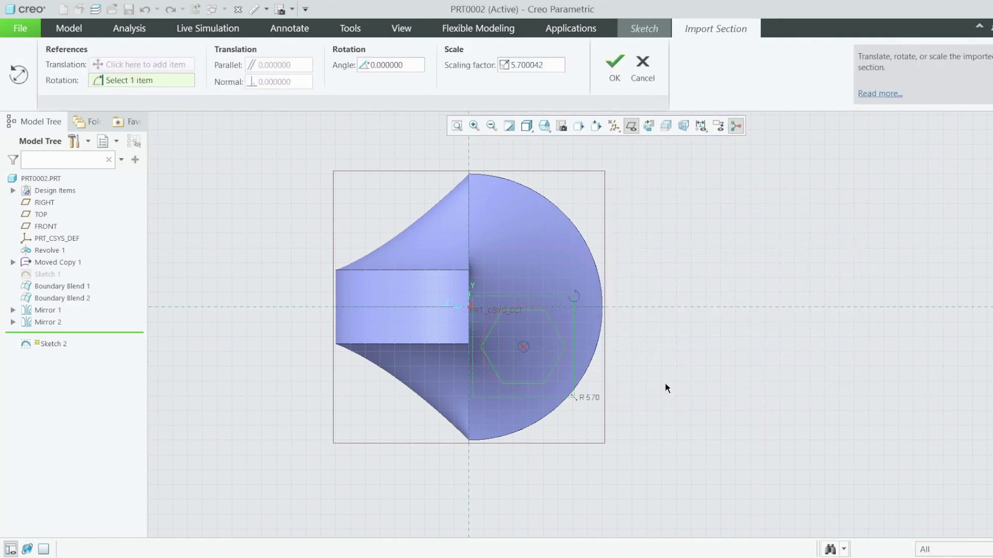
pyautogui.click(614, 63)
pyautogui.scroll(2, 527, 326)
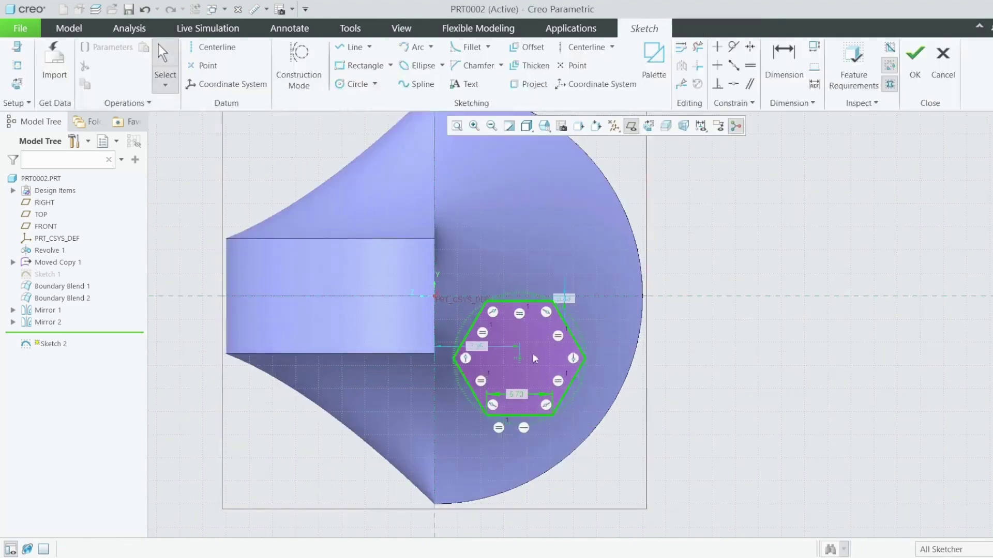
pyautogui.scroll(1, 473, 302)
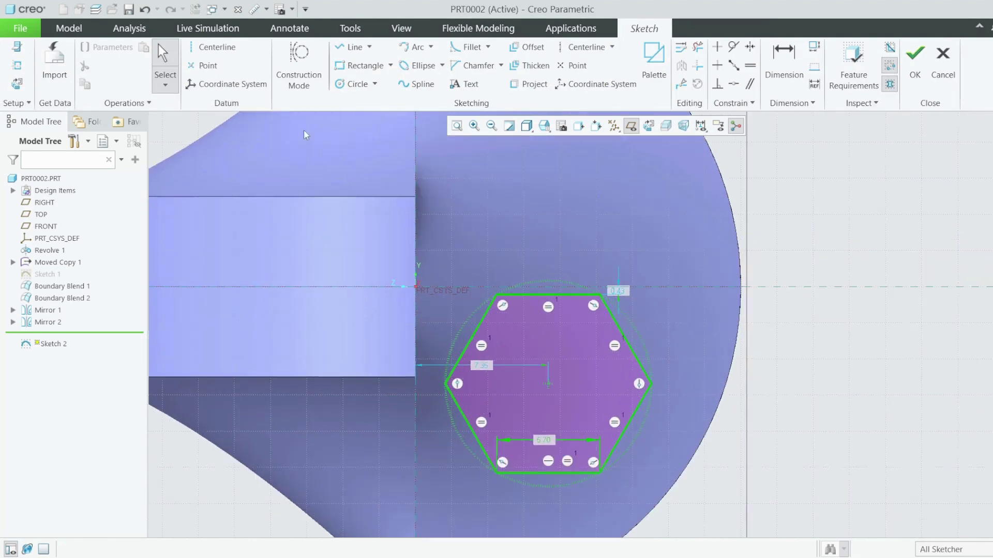
# Draw a datum centerline from the origin through the centre of the hexagon
pyautogui.click(223, 50)
pyautogui.click(416, 289)
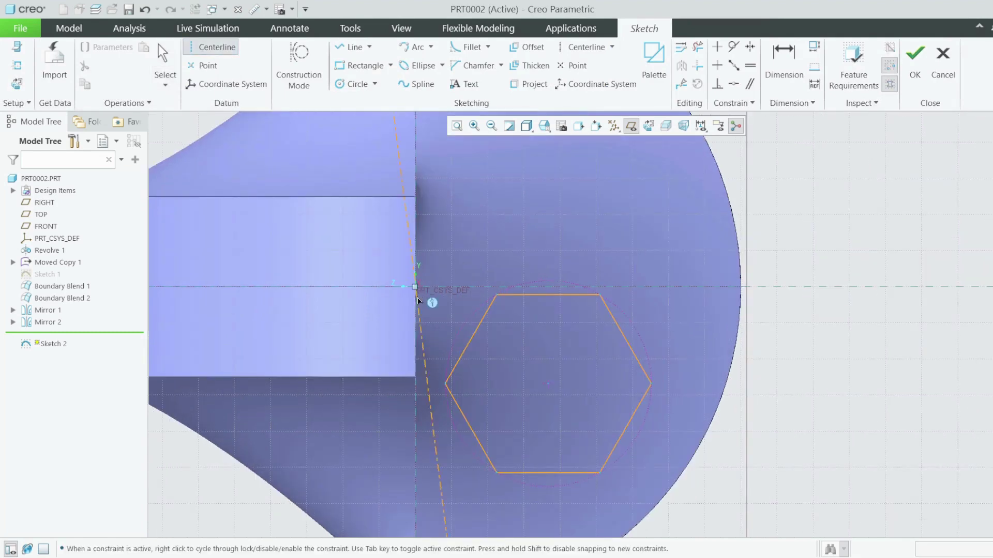
pyautogui.click(548, 384)
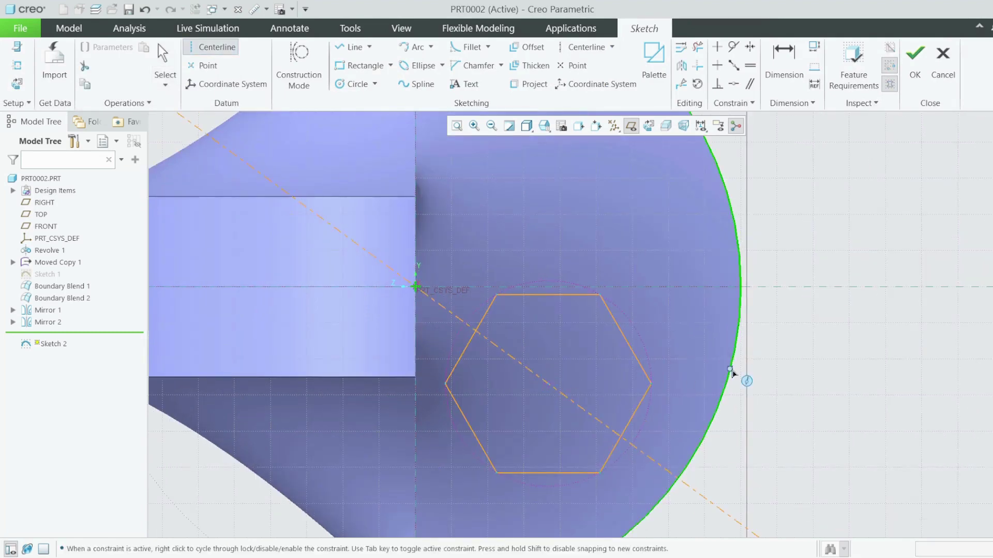
pyautogui.middleClick(746, 381)
# Dimension the angle between the centerline and the horizontal reference as 55 degrees, and slide the hexagon outward along the centerline
pyautogui.scroll(-1, 747, 381)
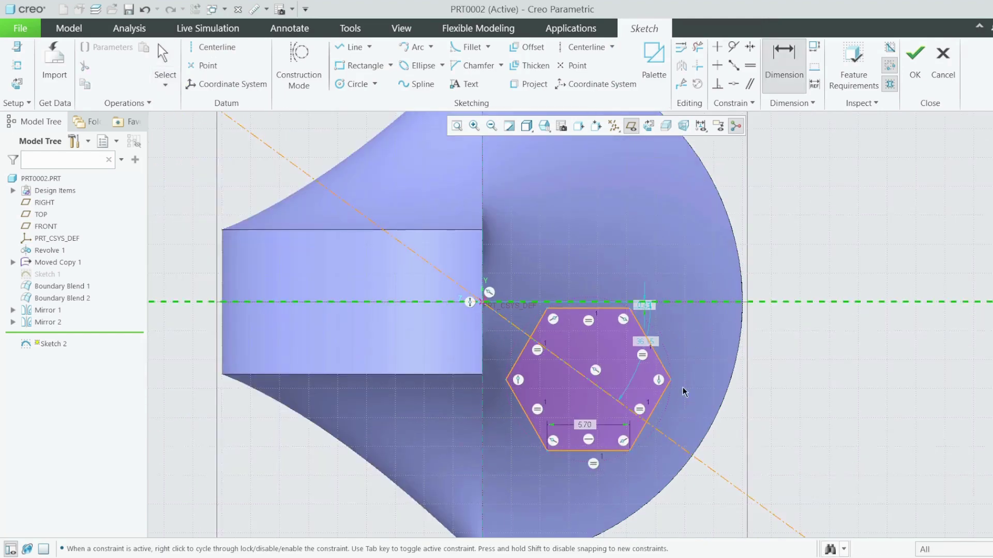
pyautogui.click(671, 439)
pyautogui.middleClick(708, 372)
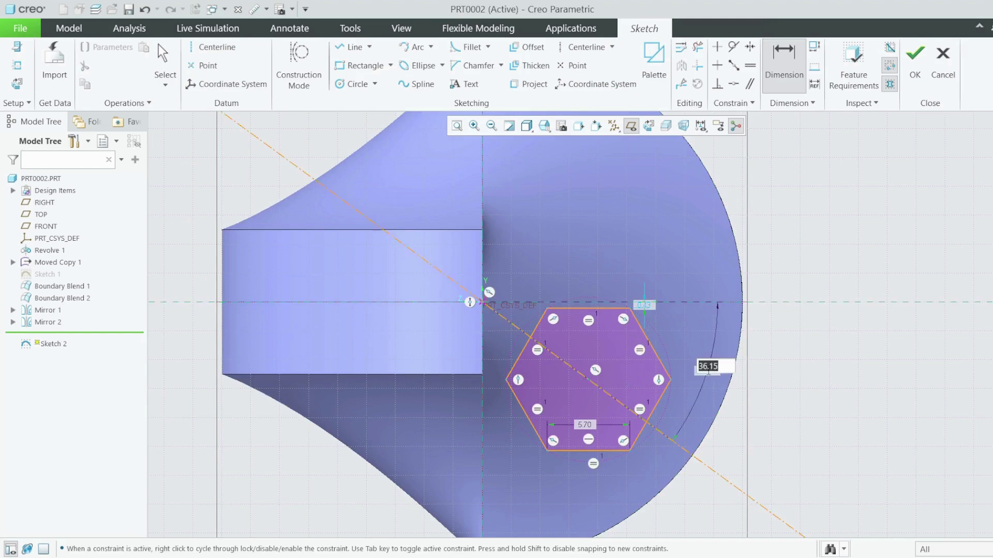
pyautogui.write('55')
pyautogui.press('Return')
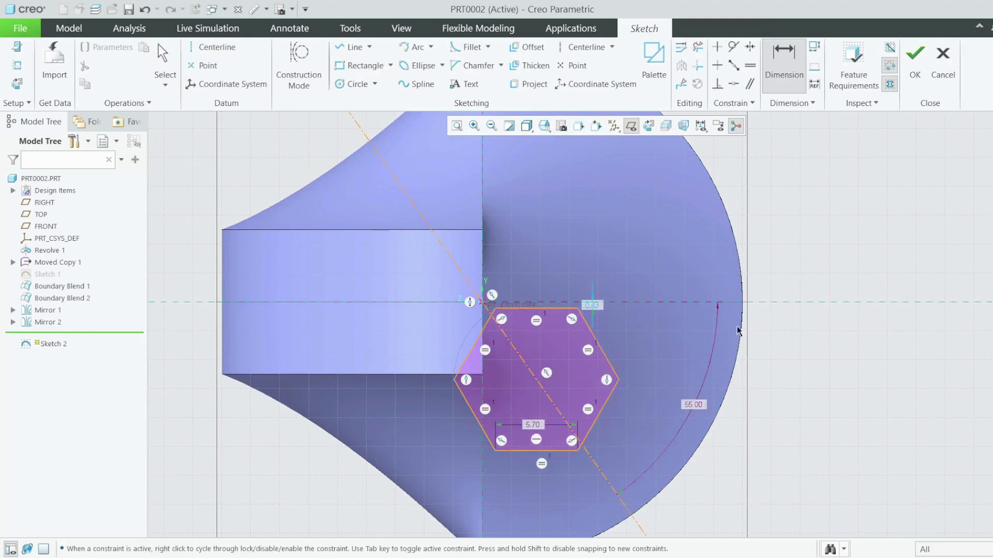
pyautogui.scroll(-1, 737, 331)
pyautogui.middleClick(616, 392)
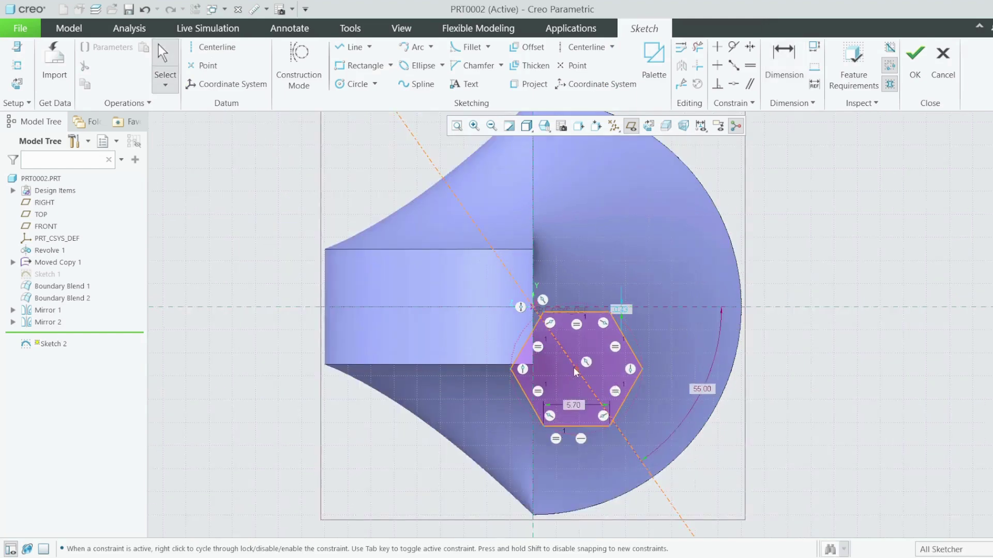
pyautogui.moveTo(573, 370); pyautogui.dragTo(618, 428)
pyautogui.scroll(1, 553, 351)
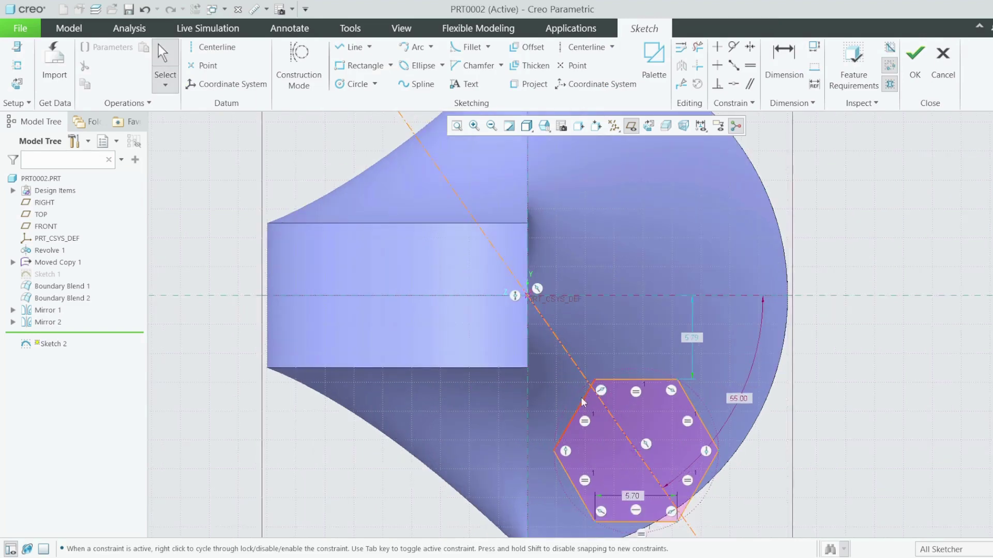
# Try to constrain the hexagon's upper-left side perpendicular to the centerline, and undo the conflicting constraint
pyautogui.click(717, 84)
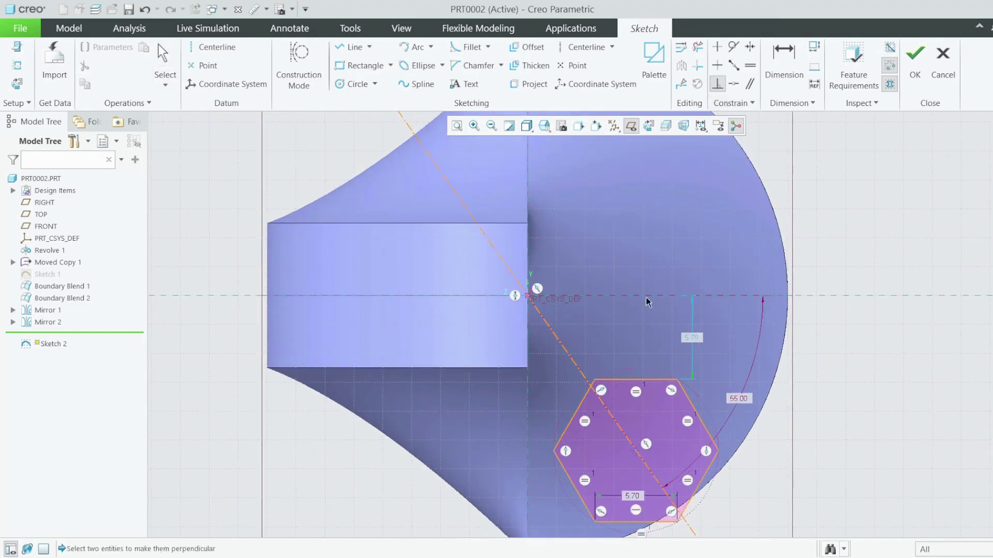
pyautogui.click(575, 369)
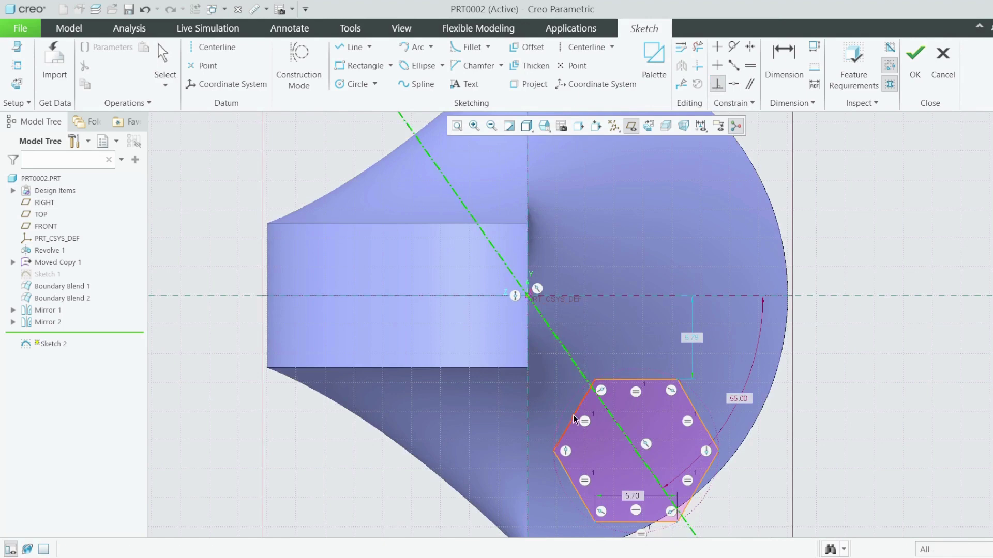
pyautogui.click(573, 417)
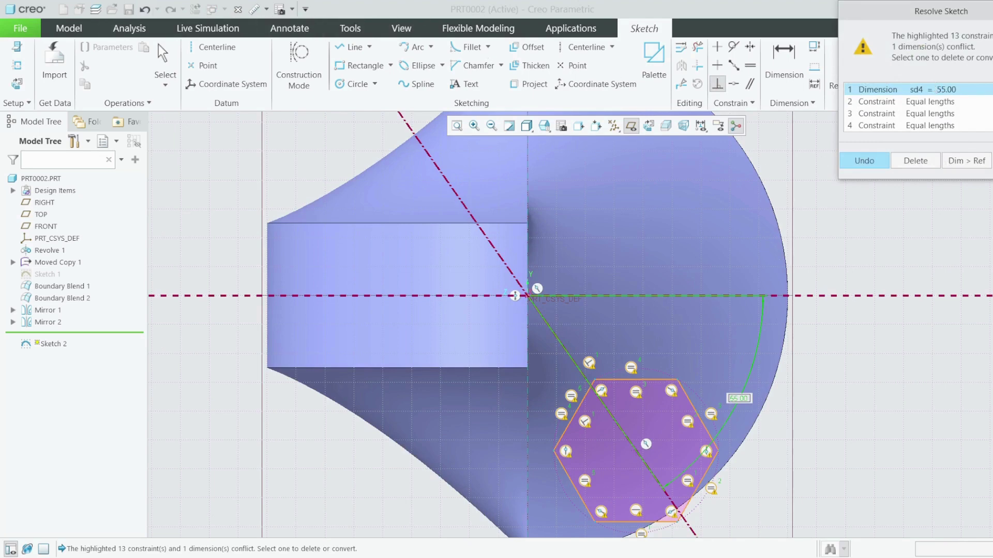
pyautogui.click(864, 160)
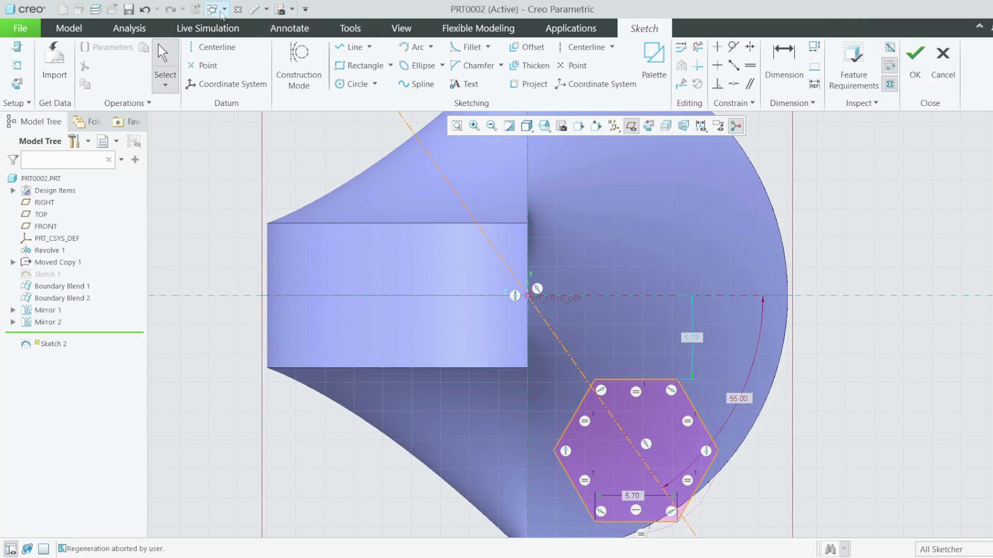
# Finish the hexagon sketch, keeping its modifications
pyautogui.click(212, 9)
pyautogui.click(249, 25)
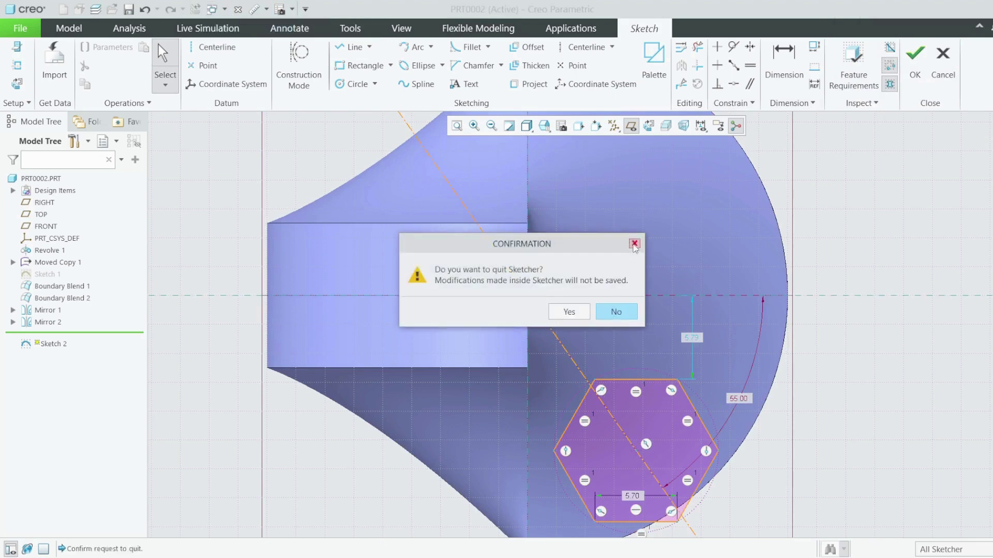
pyautogui.click(634, 244)
pyautogui.click(915, 57)
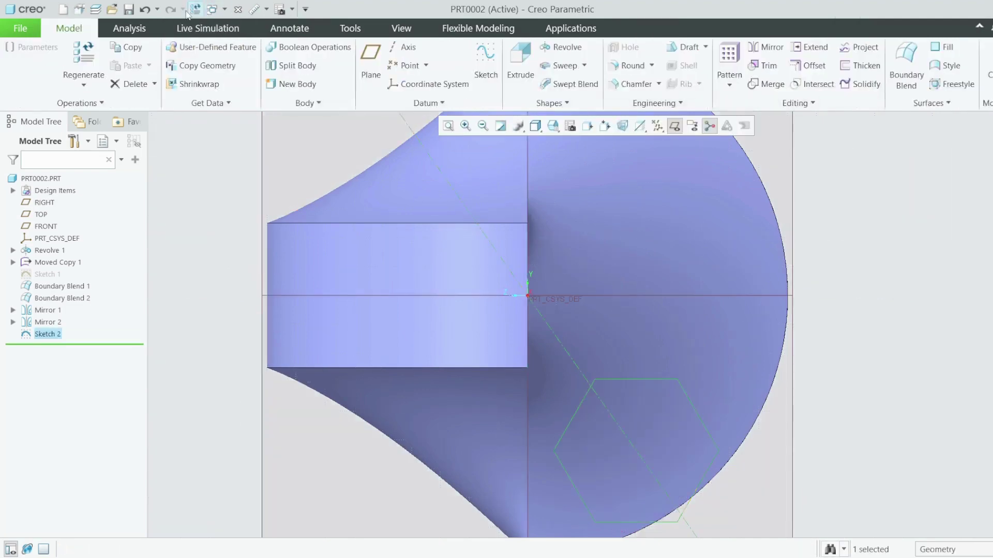
# Switch to the reference part PRT0001 and open Sketch 3 [1] to examine the hexagon's dimensions and constraints
pyautogui.click(219, 10)
pyautogui.click(235, 27)
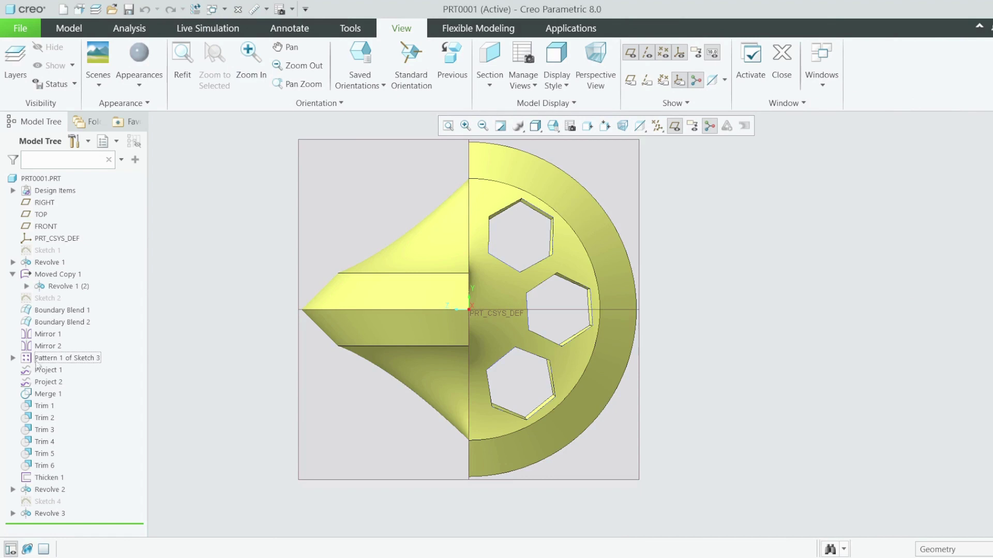
pyautogui.click(12, 358)
pyautogui.rightClick(54, 371)
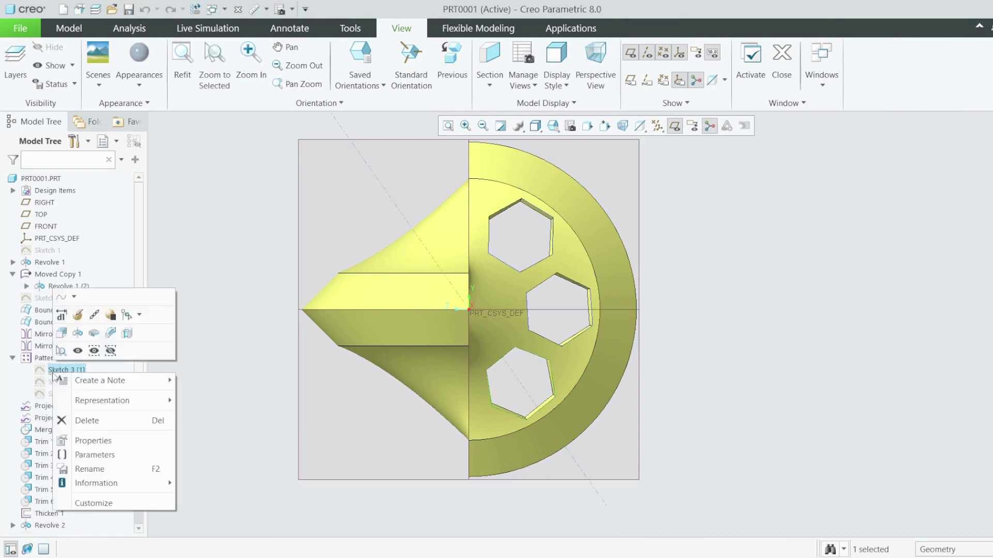
pyautogui.click(77, 331)
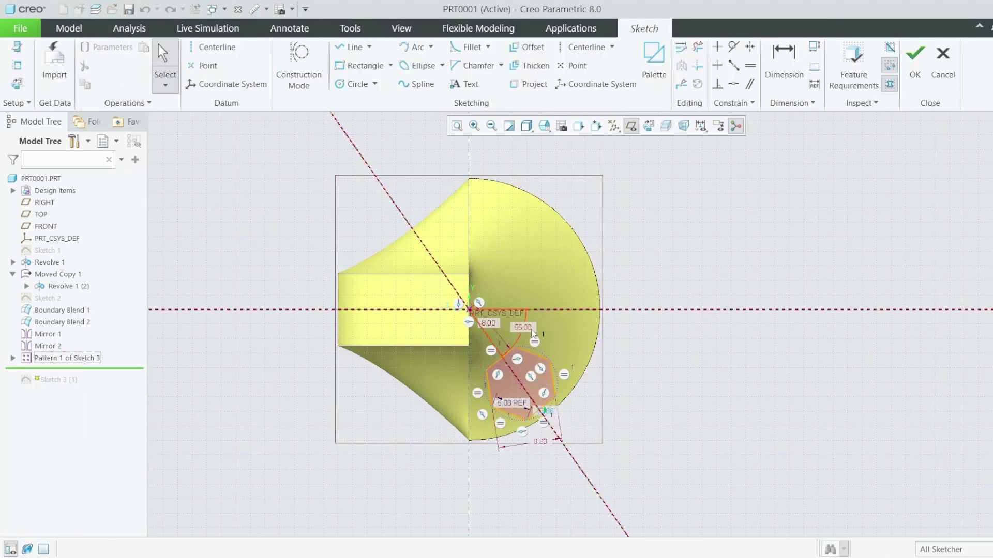
pyautogui.scroll(-5, 491, 338)
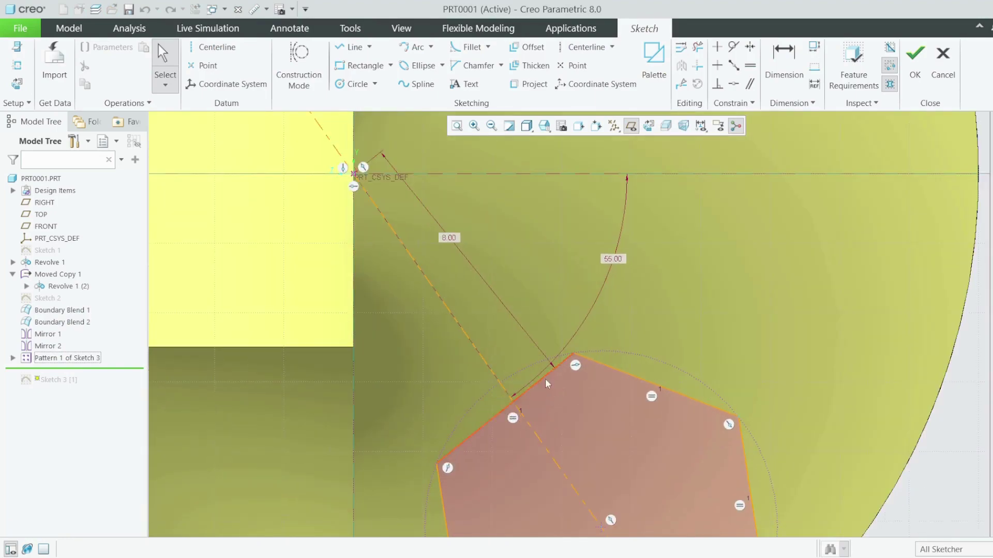
pyautogui.scroll(5, 546, 384)
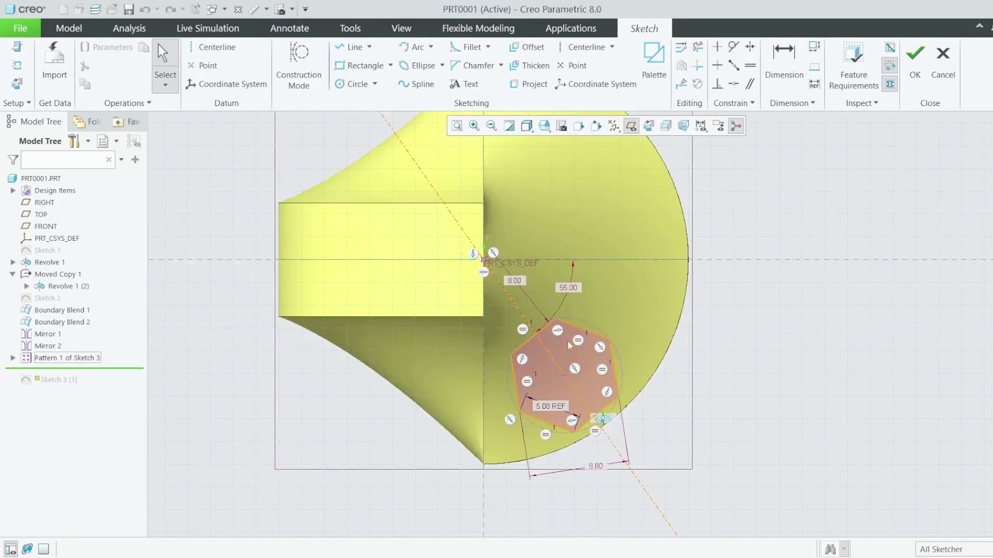
# Finish the reference sketch, switch to part PRT0002, and reopen its Sketch 2 for editing
pyautogui.click(914, 57)
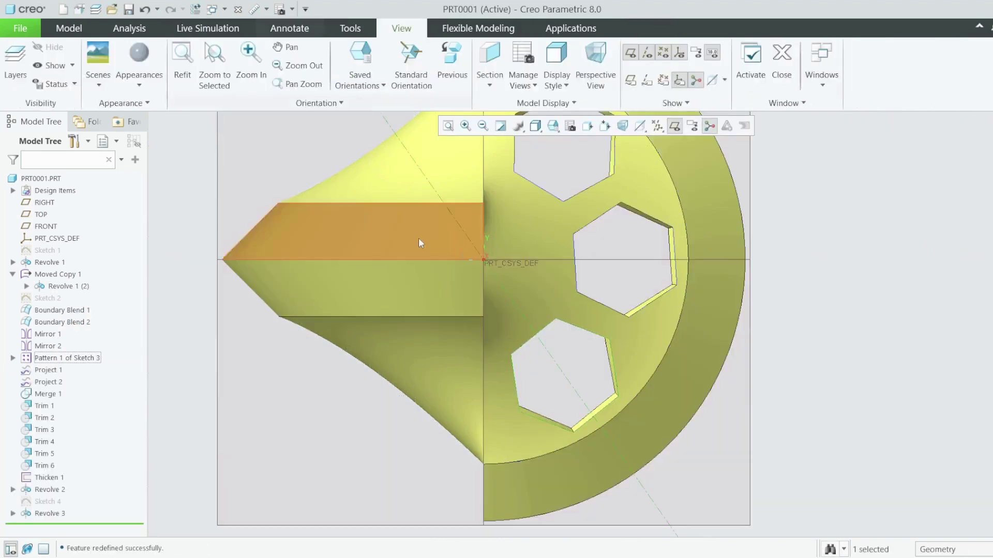
pyautogui.click(225, 9)
pyautogui.click(227, 38)
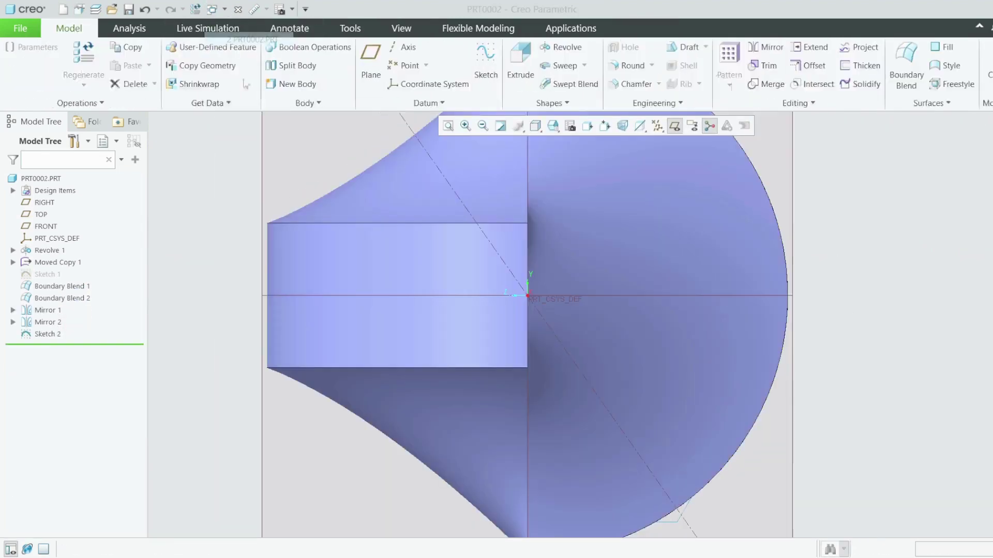
pyautogui.rightClick(44, 335)
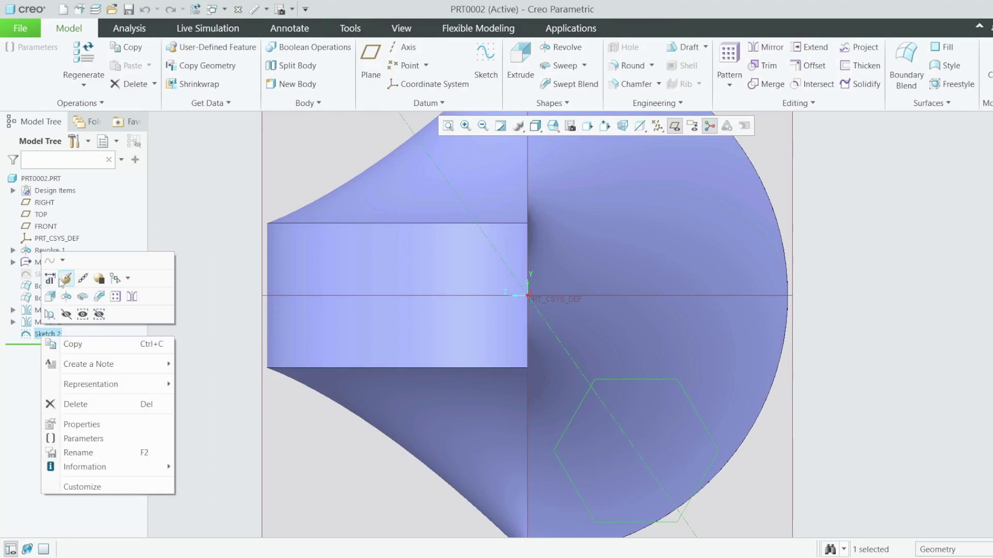
pyautogui.click(63, 280)
pyautogui.scroll(2, 663, 439)
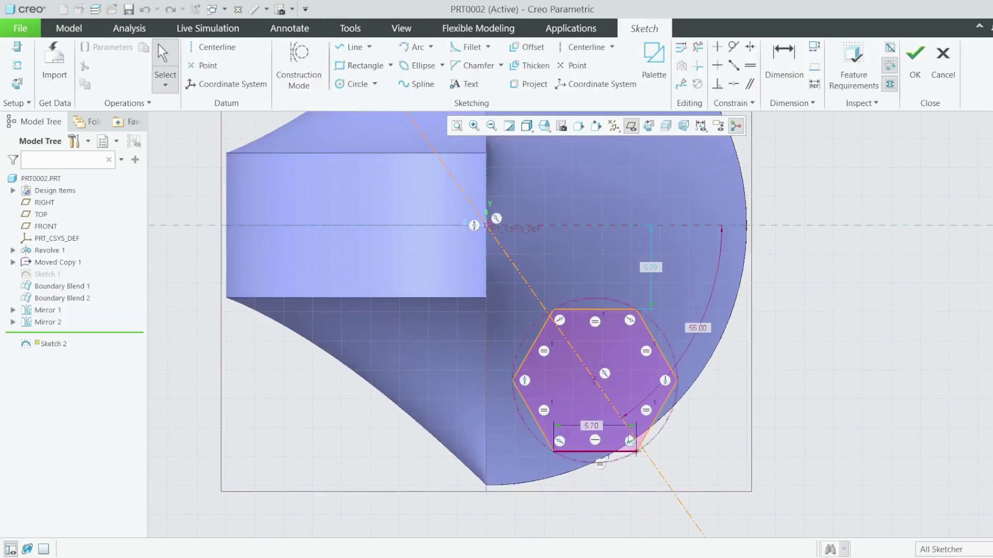
# Remove the hexagon's side-length dimension and the 55-degree angle dimension, and enlarge the hexagon to a radius of about 7.8
pyautogui.click(594, 433)
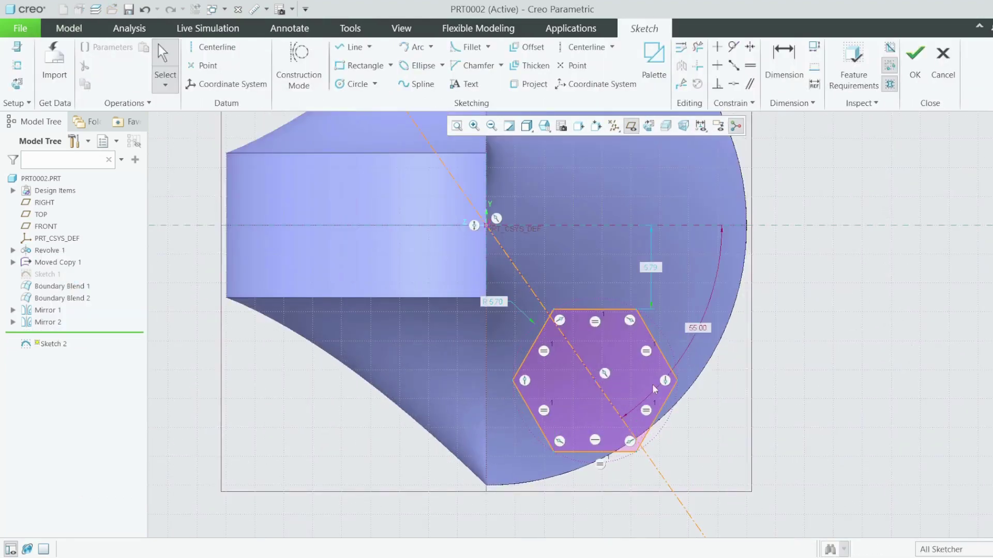
pyautogui.moveTo(553, 313)
pyautogui.mouseDown()
pyautogui.moveTo(569, 308)
pyautogui.moveTo(522, 279)
pyautogui.moveTo(559, 312)
pyautogui.mouseUp()
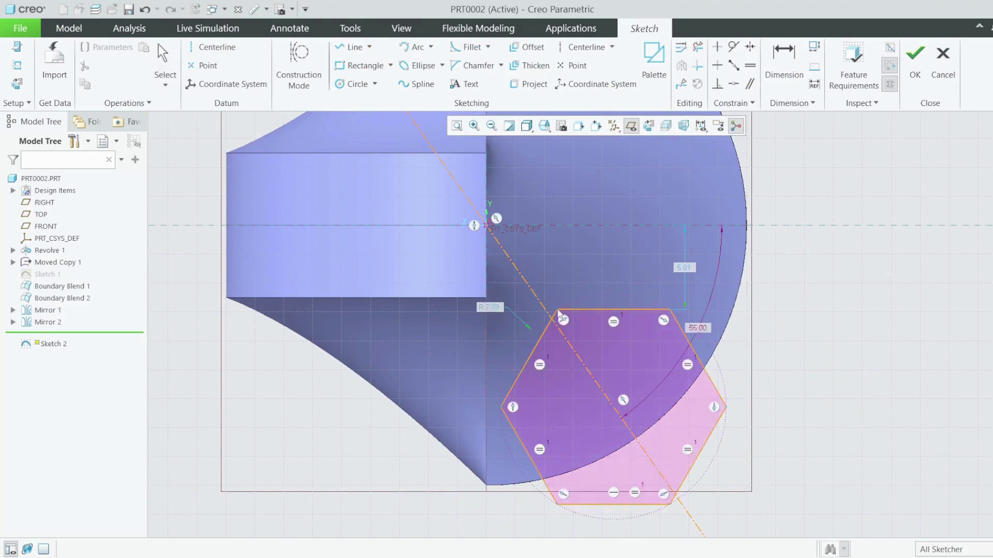
pyautogui.click(710, 331)
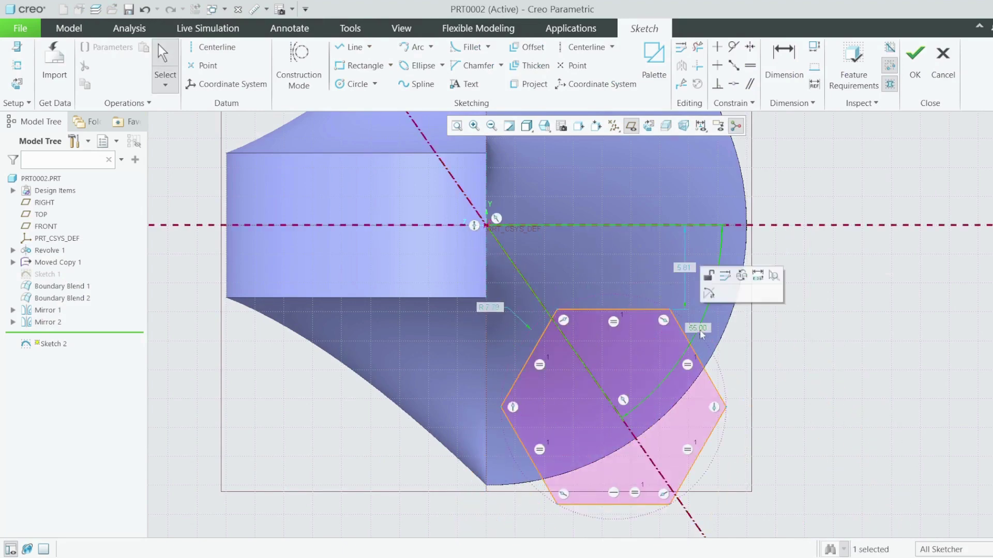
pyautogui.moveTo(709, 332); pyautogui.dragTo(701, 335)
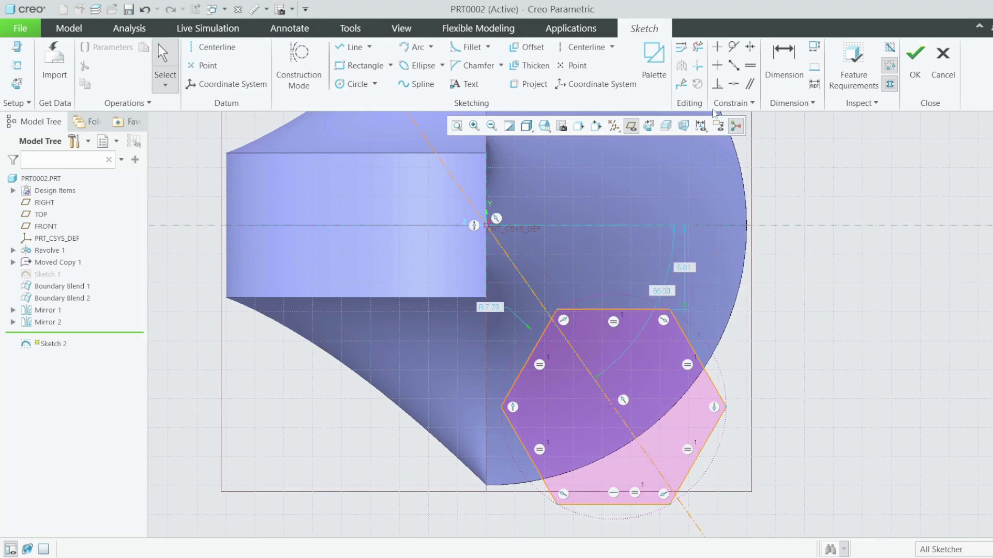
# Constrain the enlarged hexagon's upper-left side perpendicular to the centerline
pyautogui.click(717, 84)
pyautogui.click(522, 273)
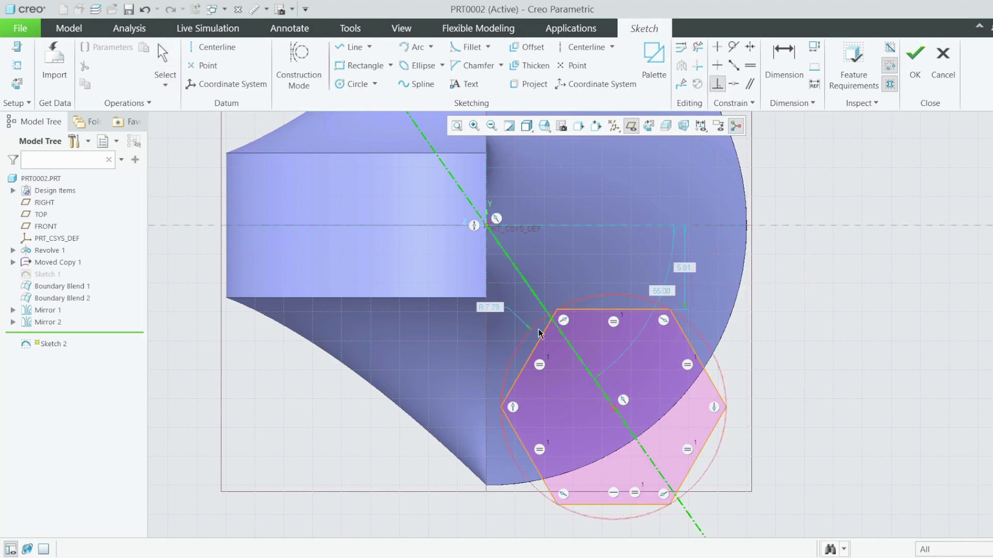
pyautogui.click(541, 340)
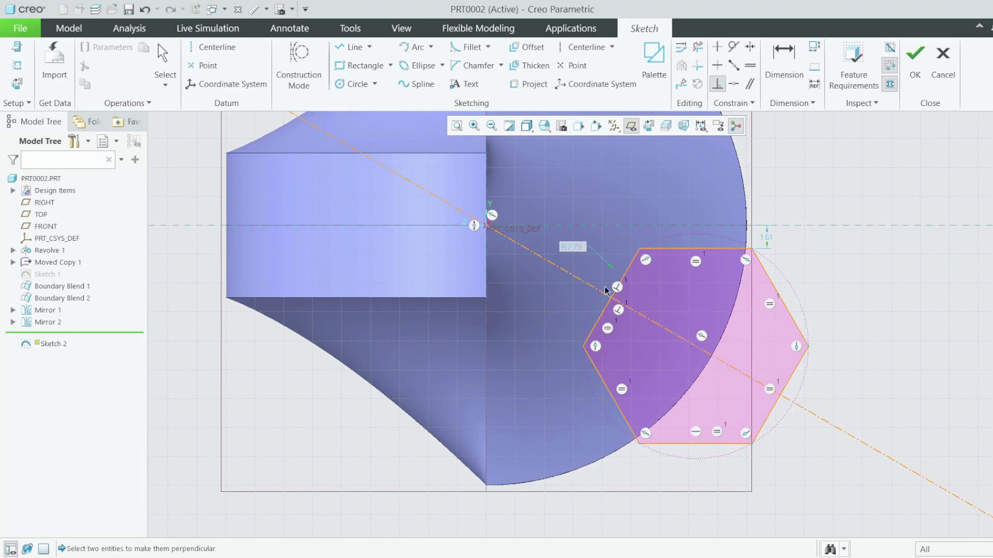
pyautogui.middleClick(767, 242)
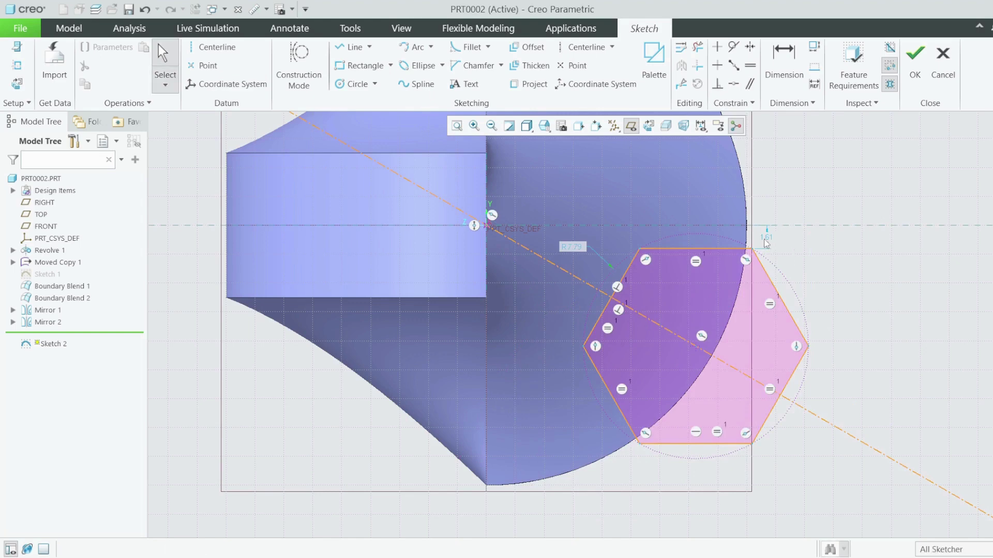
# Slide the hexagon slightly toward the origin along the centerline, and select its vertical offset dimension from the horizontal reference
pyautogui.click(767, 239)
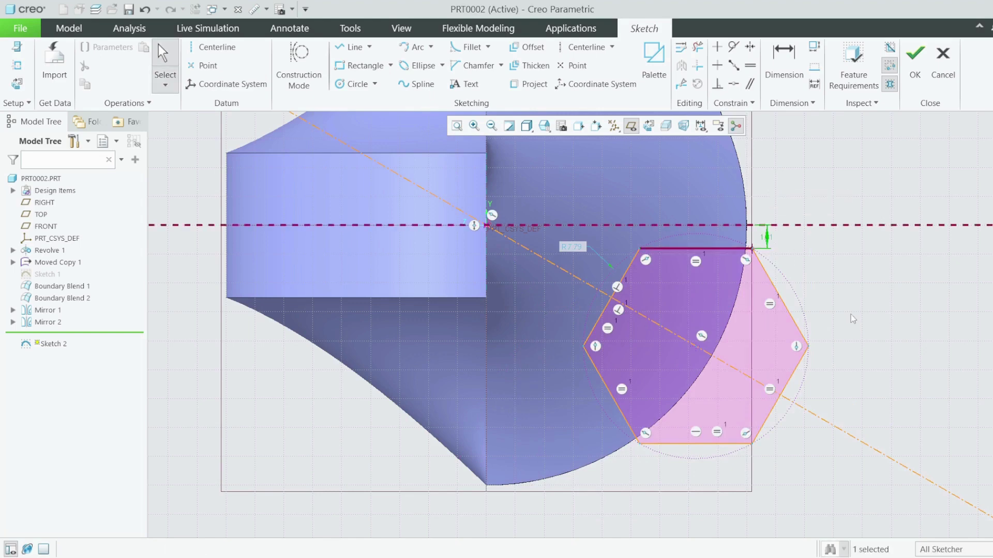
pyautogui.moveTo(770, 241)
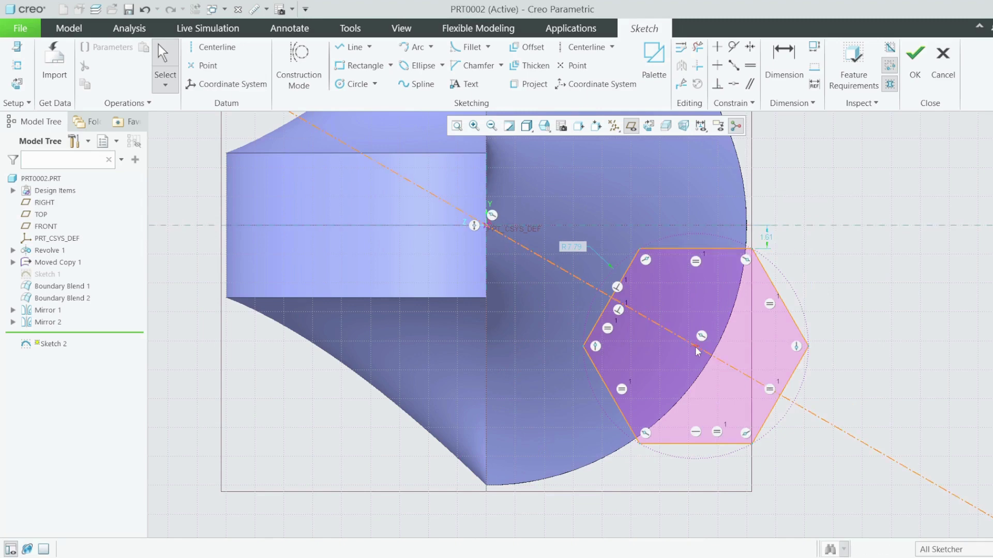
pyautogui.moveTo(695, 347); pyautogui.dragTo(638, 343)
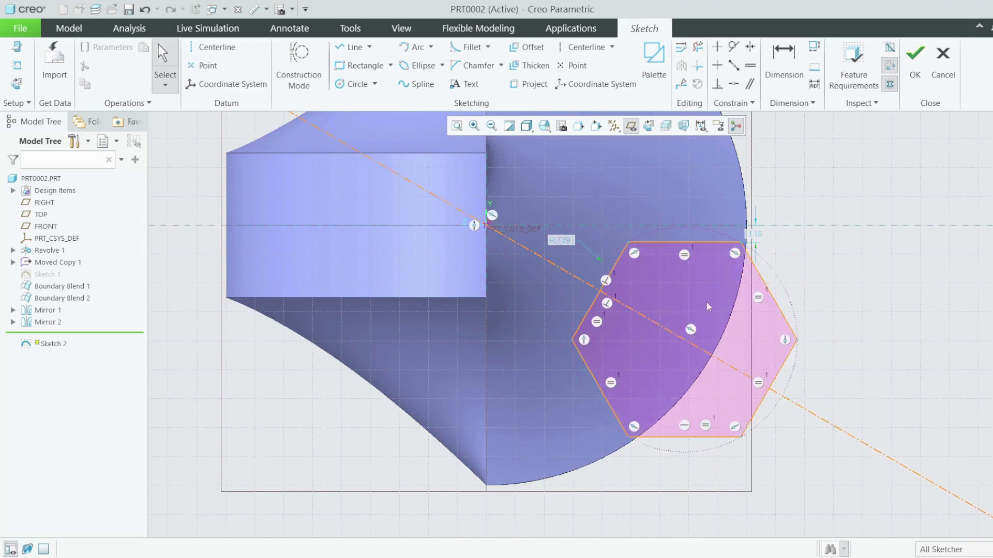
pyautogui.scroll(2, 684, 363)
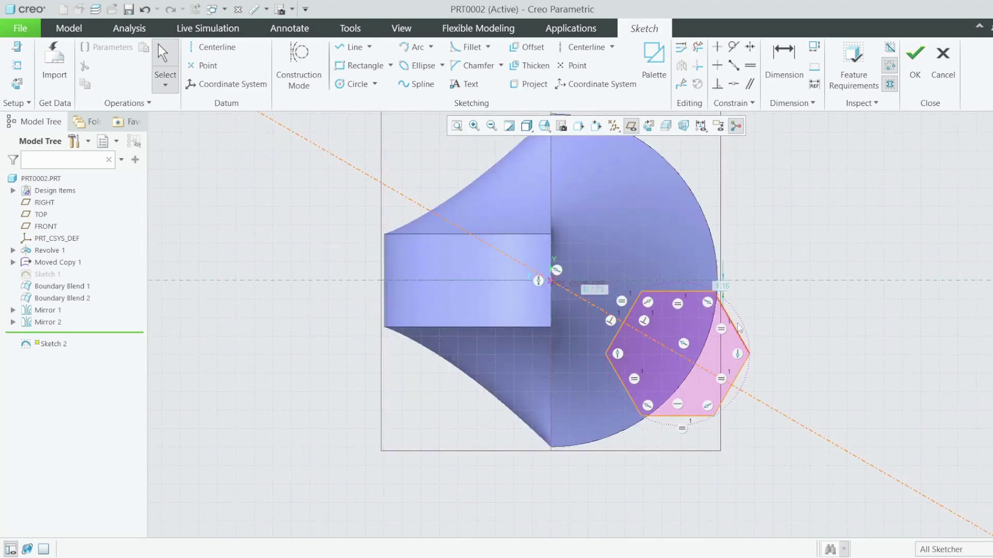
pyautogui.scroll(-2, 733, 305)
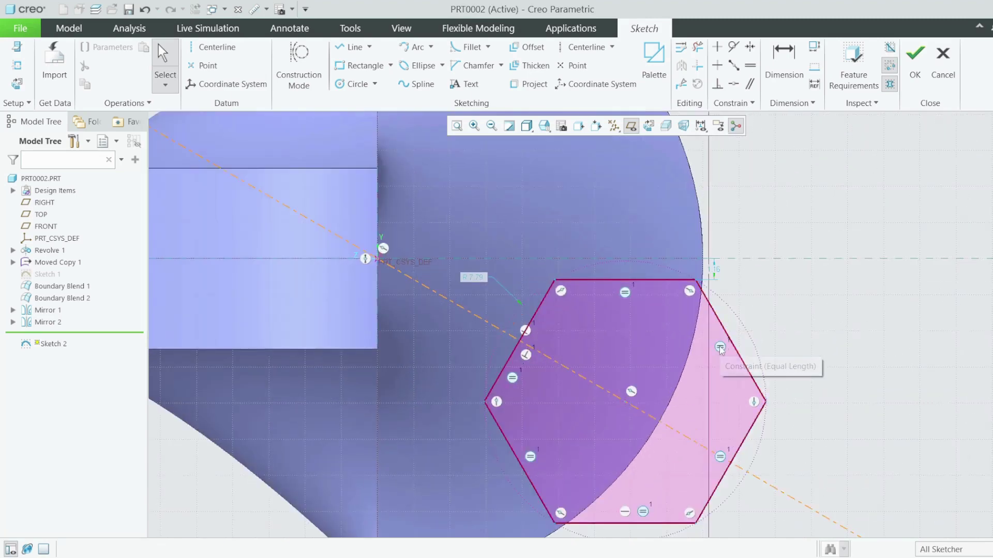
pyautogui.click(715, 269)
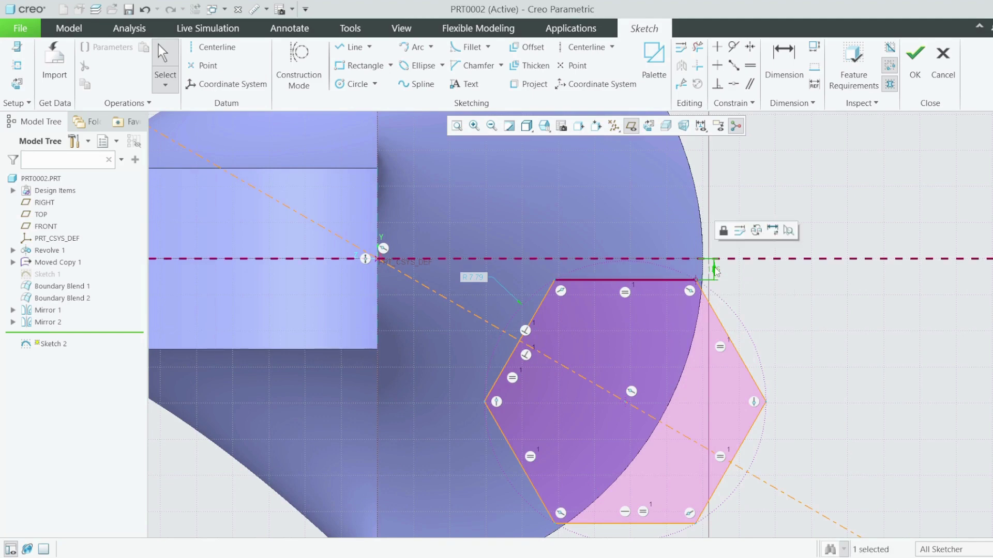
pyautogui.moveTo(716, 271); pyautogui.dragTo(714, 273)
pyautogui.click(733, 281)
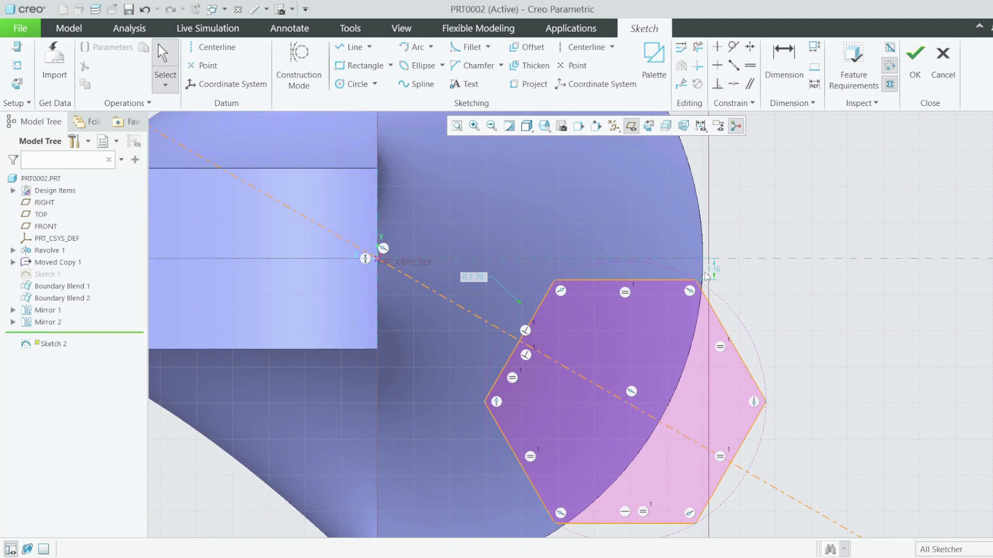
# Delete the centerline and the entire hexagon with its constraints from the sketch
pyautogui.click(628, 406)
pyautogui.press('Delete')
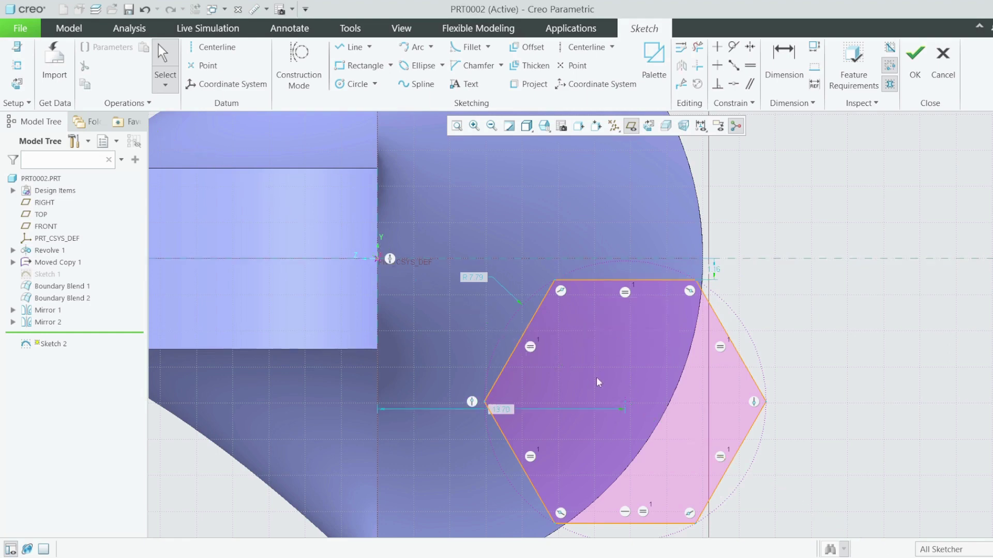
pyautogui.scroll(-2, 597, 377)
pyautogui.moveTo(619, 399)
pyautogui.mouseDown()
pyautogui.moveTo(569, 427)
pyautogui.moveTo(621, 429)
pyautogui.moveTo(602, 424)
pyautogui.mouseUp()
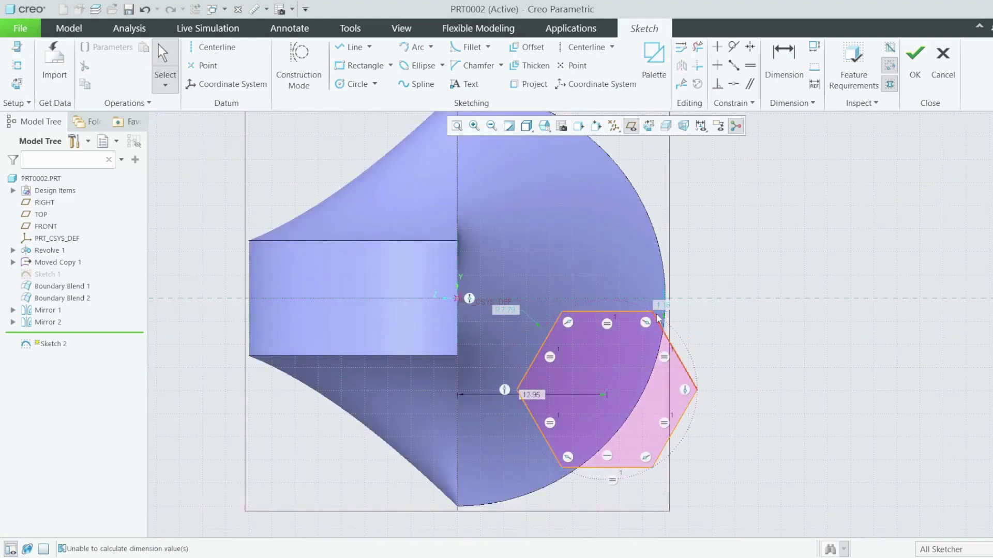
pyautogui.moveTo(476, 273); pyautogui.dragTo(765, 504)
pyautogui.press('Delete')
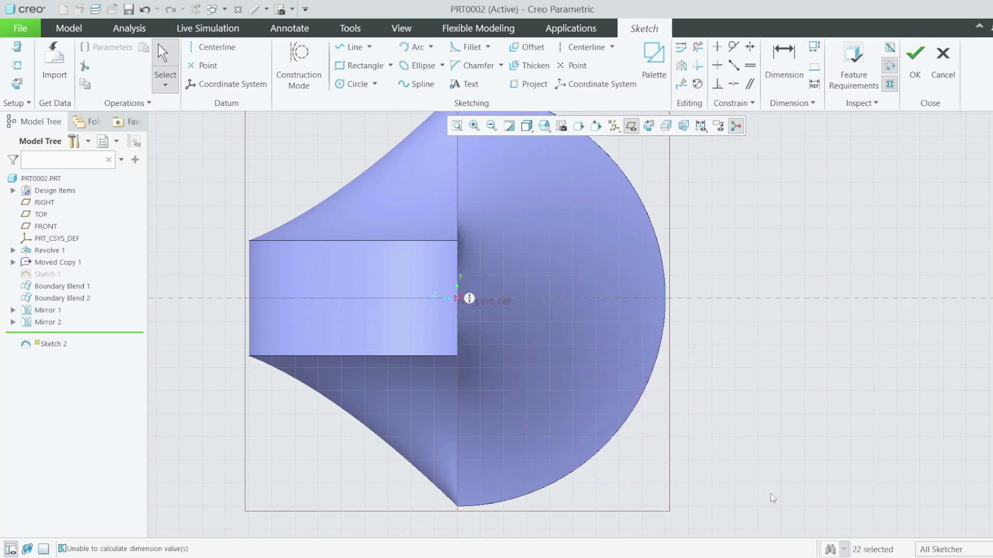
# Insert a 6-Sided Hexagon from the Sketcher palette with sides of about 4.56, and move it beyond the part's lower-right edge
pyautogui.click(654, 58)
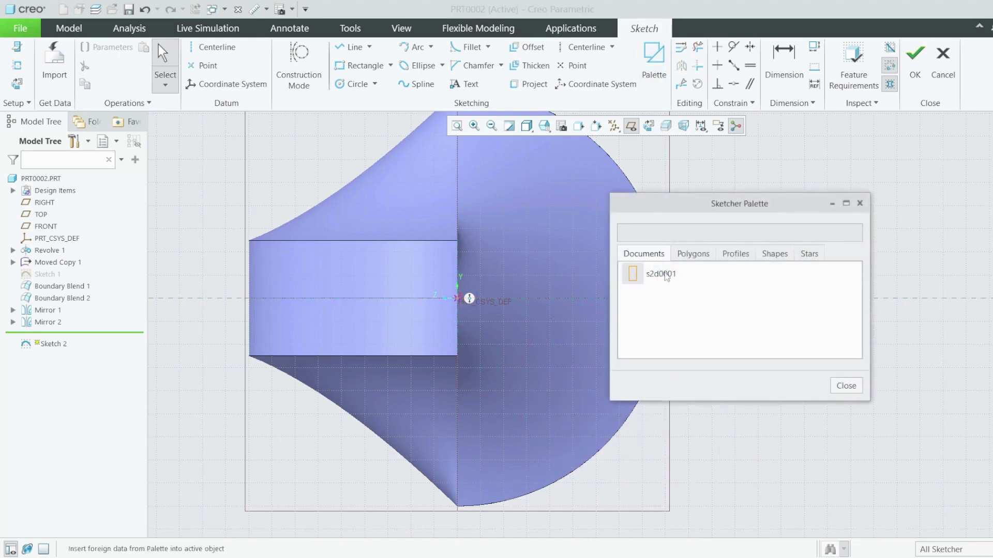
pyautogui.click(708, 256)
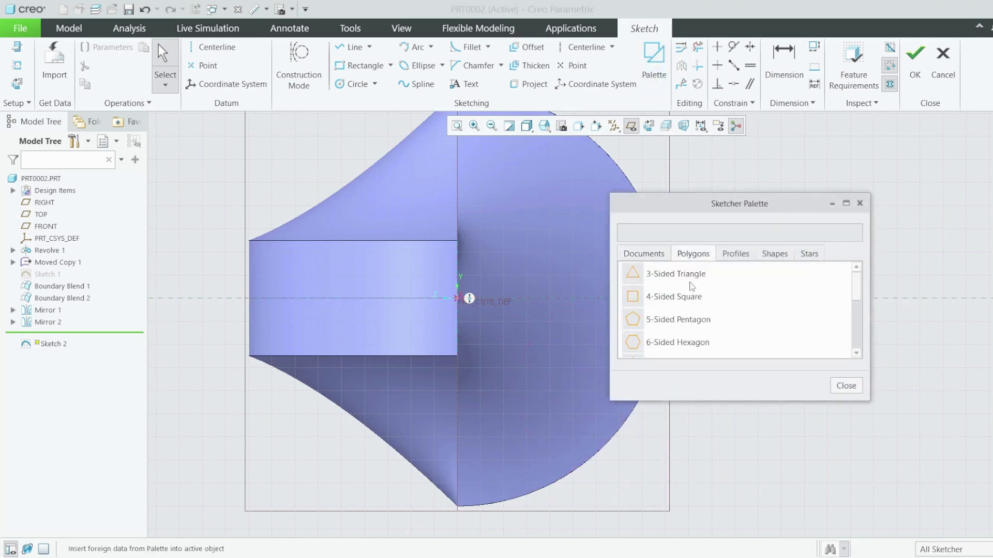
pyautogui.click(634, 346)
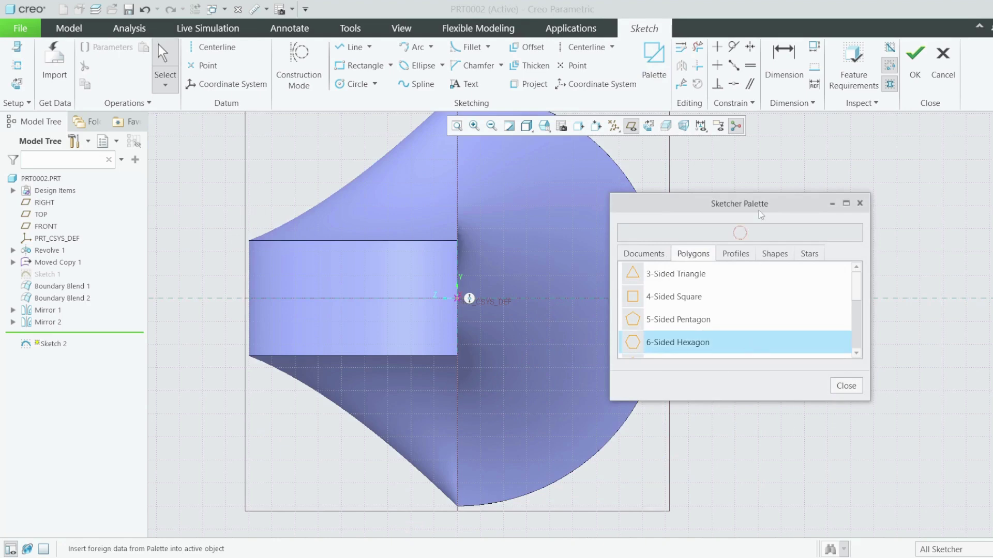
pyautogui.moveTo(760, 213); pyautogui.dragTo(931, 315)
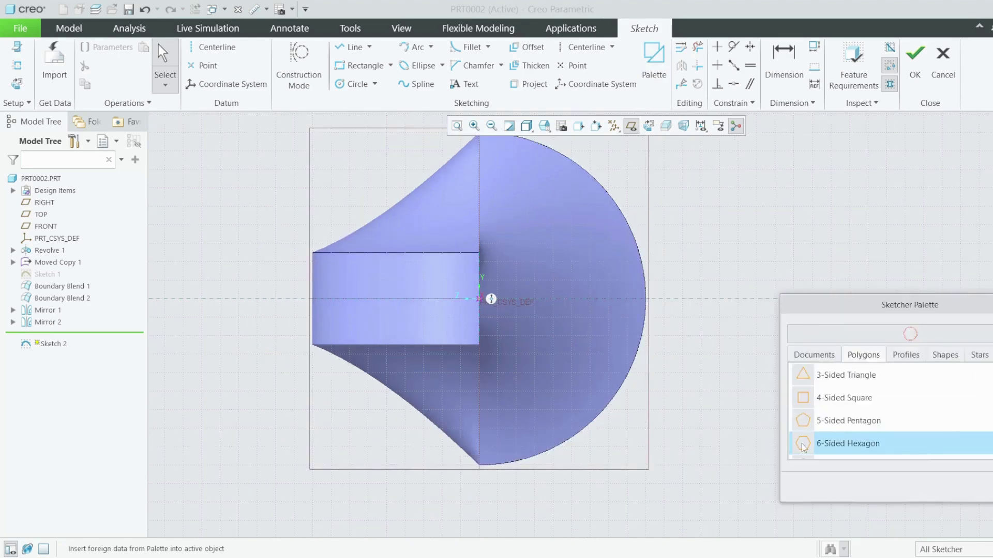
pyautogui.moveTo(802, 447); pyautogui.dragTo(705, 405)
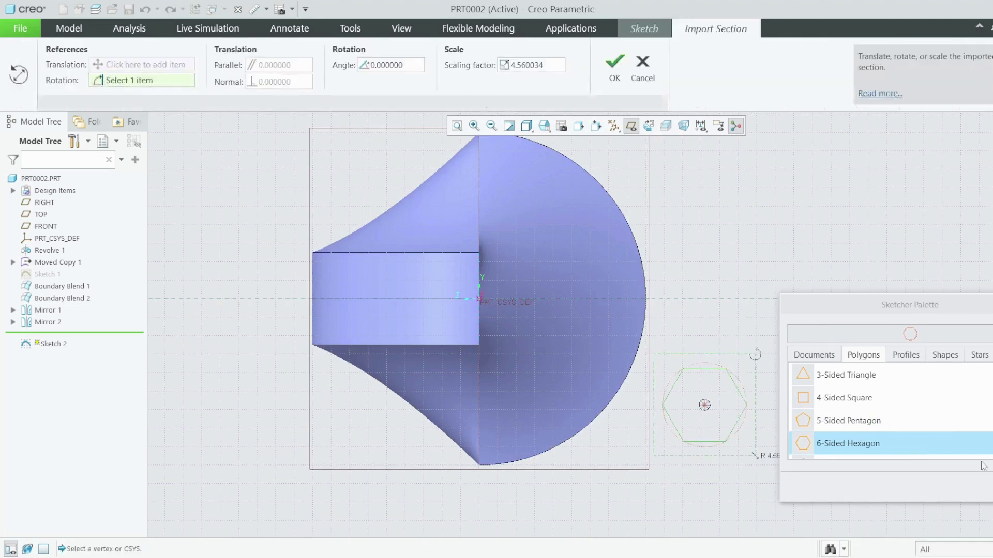
pyautogui.click(982, 486)
pyautogui.click(614, 67)
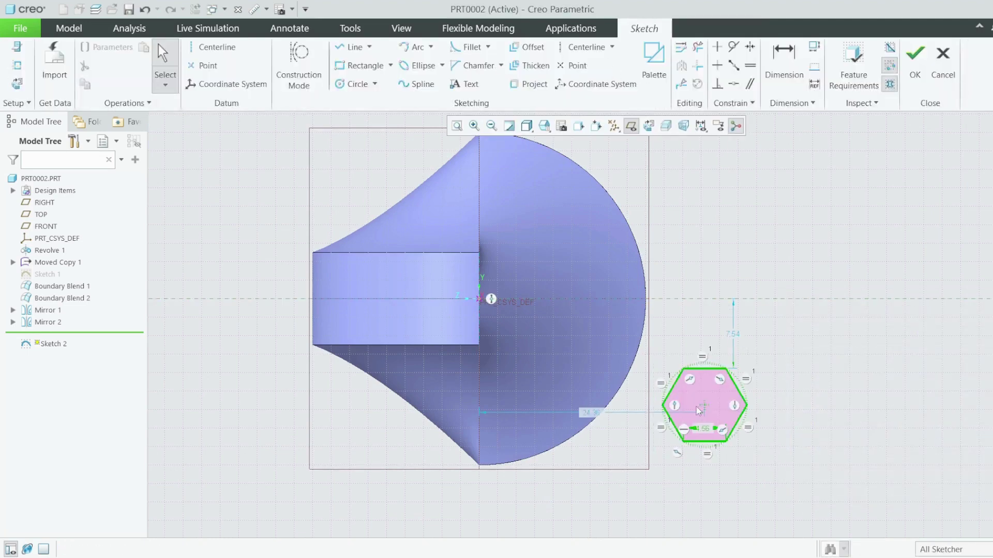
pyautogui.moveTo(705, 405)
pyautogui.mouseDown()
pyautogui.moveTo(599, 410)
pyautogui.moveTo(707, 443)
pyautogui.moveTo(671, 430)
pyautogui.mouseUp()
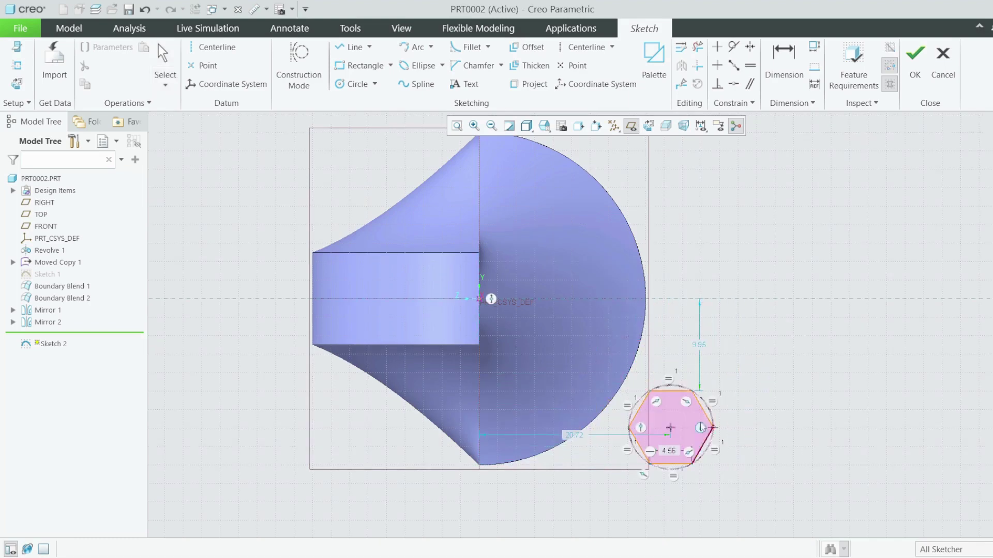
# Draw a datum centerline from the origin through the hexagon's center, and dimension its angle to the horizontal reference as 55 degrees
pyautogui.click(209, 52)
pyautogui.click(478, 304)
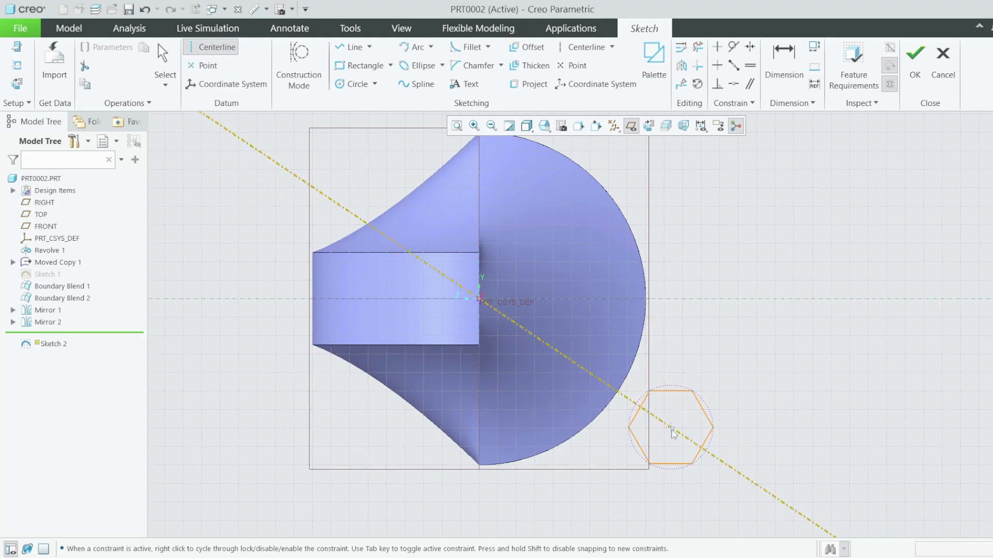
pyautogui.click(671, 427)
pyautogui.middleClick(671, 427)
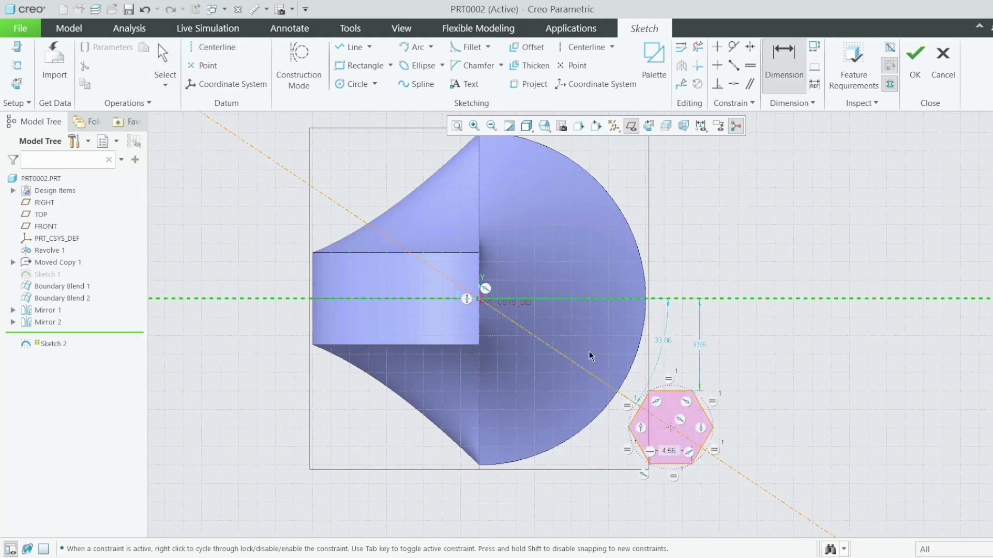
pyautogui.middleClick(765, 362)
pyautogui.write('55')
pyautogui.press('Return')
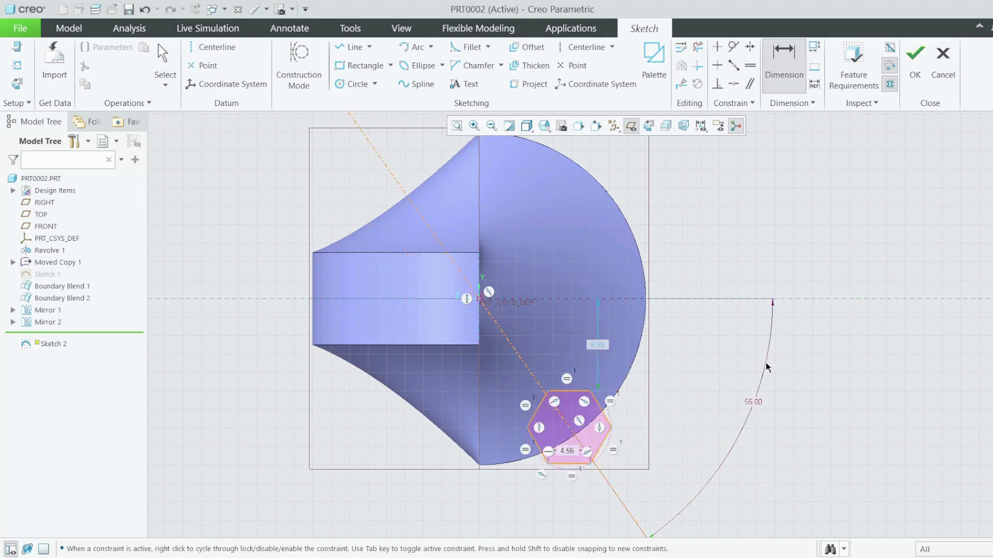
pyautogui.middleClick(643, 376)
# Try to constrain the new hexagon's upper-left side perpendicular to the 55-degree centerline, and undo the attempted constraint
pyautogui.click(517, 356)
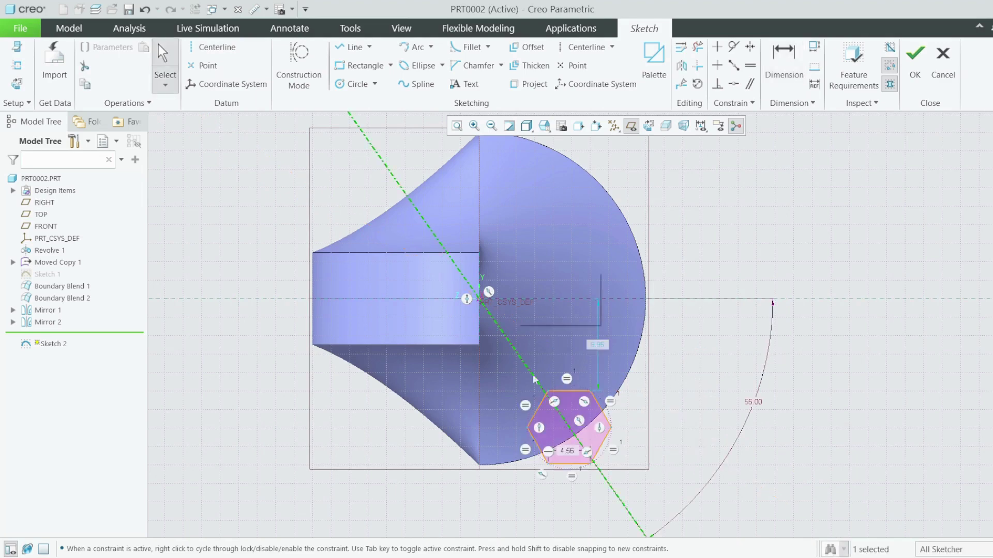
pyautogui.keyDown('ctrl'); pyautogui.click(538, 409); pyautogui.keyUp('ctrl')
pyautogui.click(717, 84)
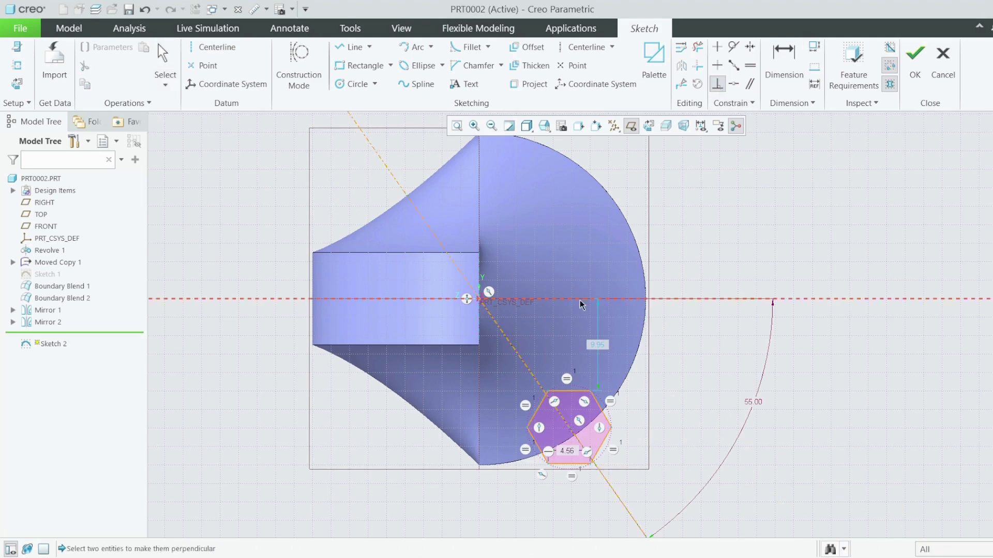
pyautogui.click(535, 379)
pyautogui.click(539, 411)
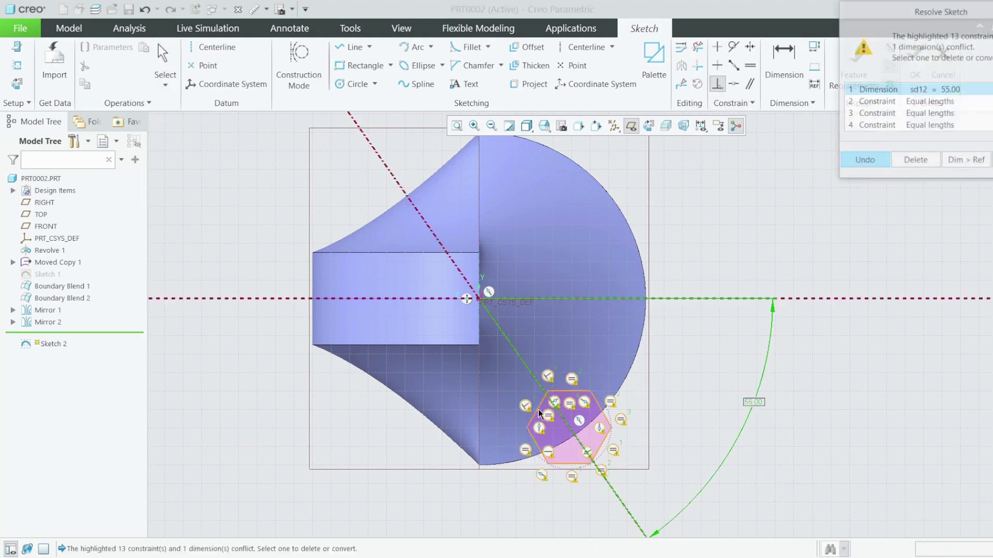
pyautogui.press('Return')
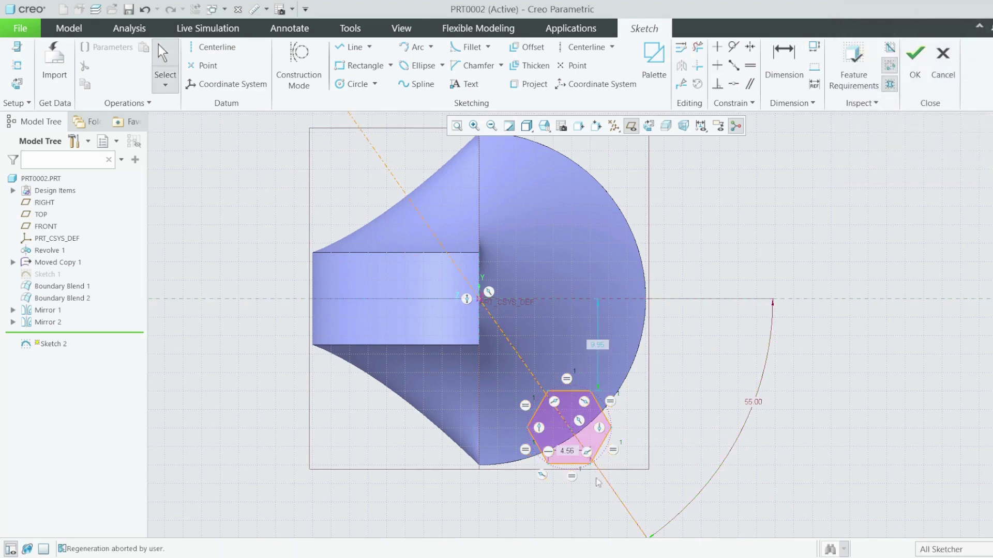
# Dimension the distance from the origin to the hexagon's upper-left side as 8 and accept the sketch
pyautogui.scroll(1, 567, 500)
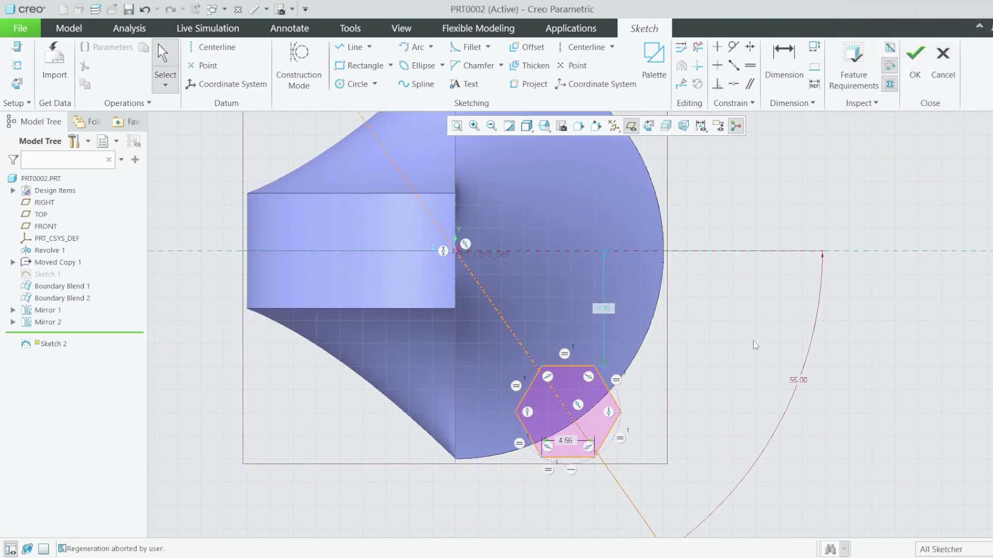
pyautogui.press('d')
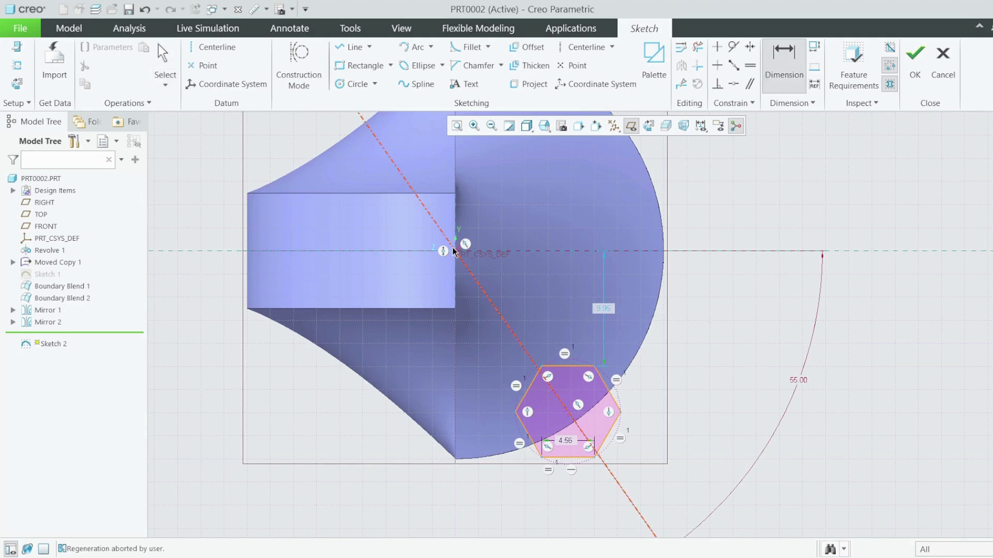
pyautogui.click(454, 251)
pyautogui.middleClick(508, 352)
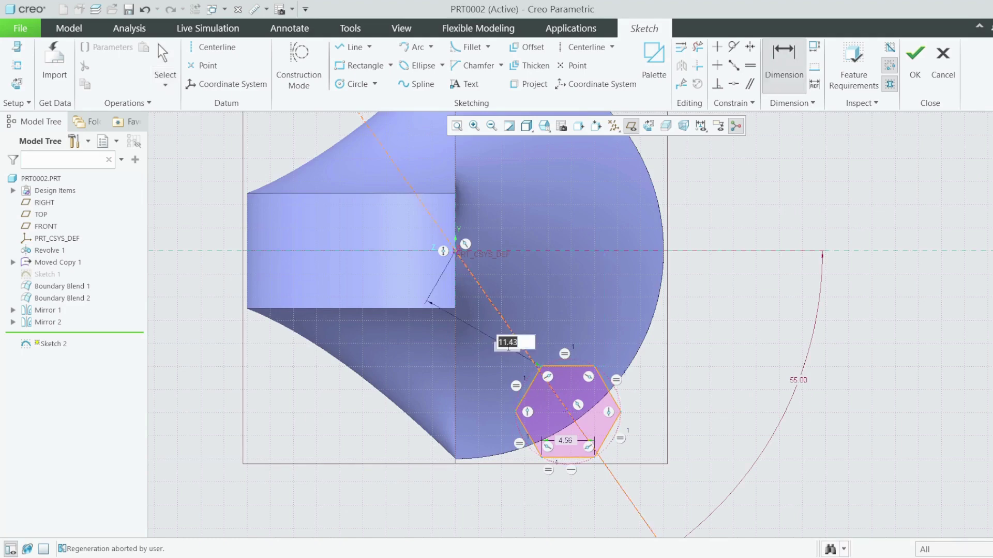
pyautogui.write('8')
pyautogui.press('Return')
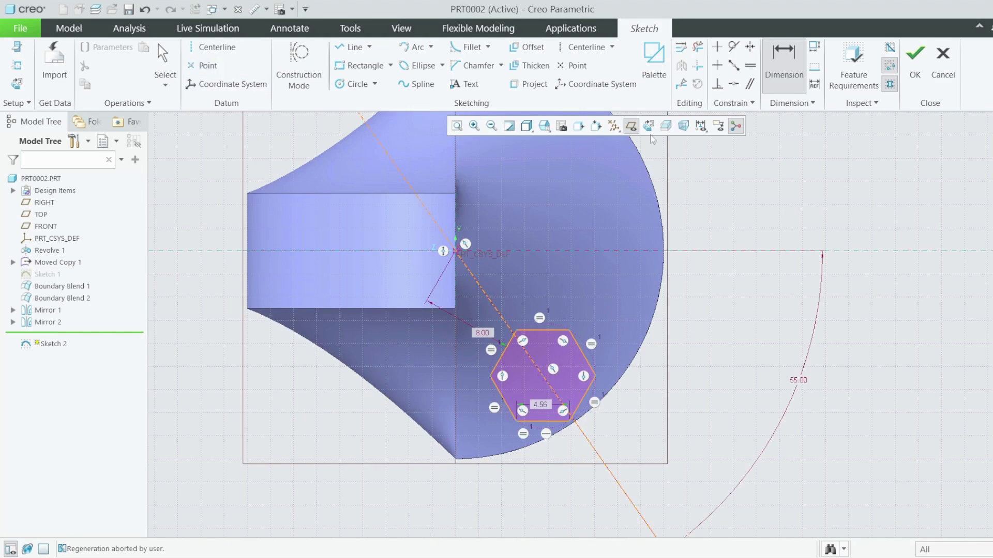
pyautogui.click(914, 65)
# Switch to PRT0001 and examine the hexagon's dimensions and constraints in the first sketch of the Sketch 3 pattern, discarding the edit
pyautogui.click(224, 9)
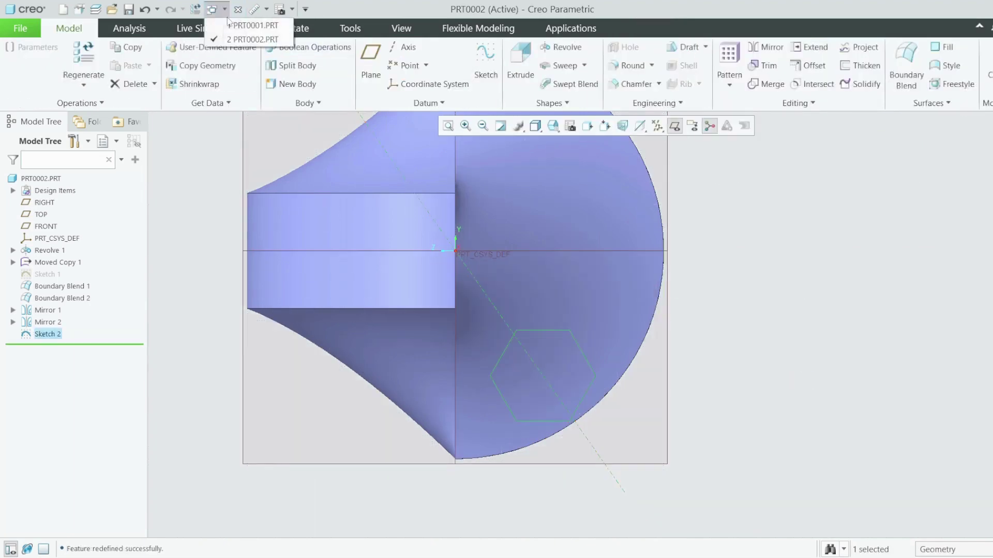
pyautogui.click(230, 25)
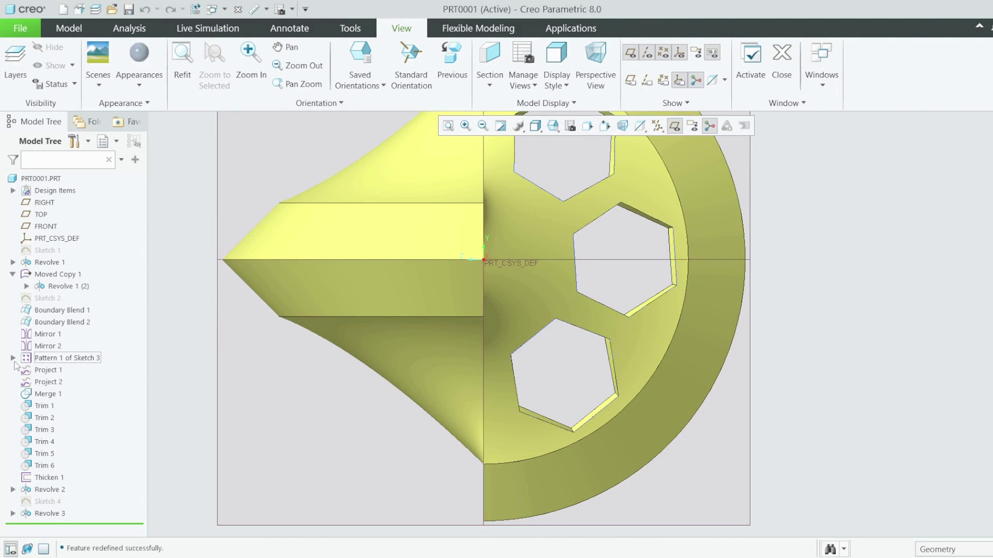
pyautogui.click(13, 358)
pyautogui.rightClick(50, 370)
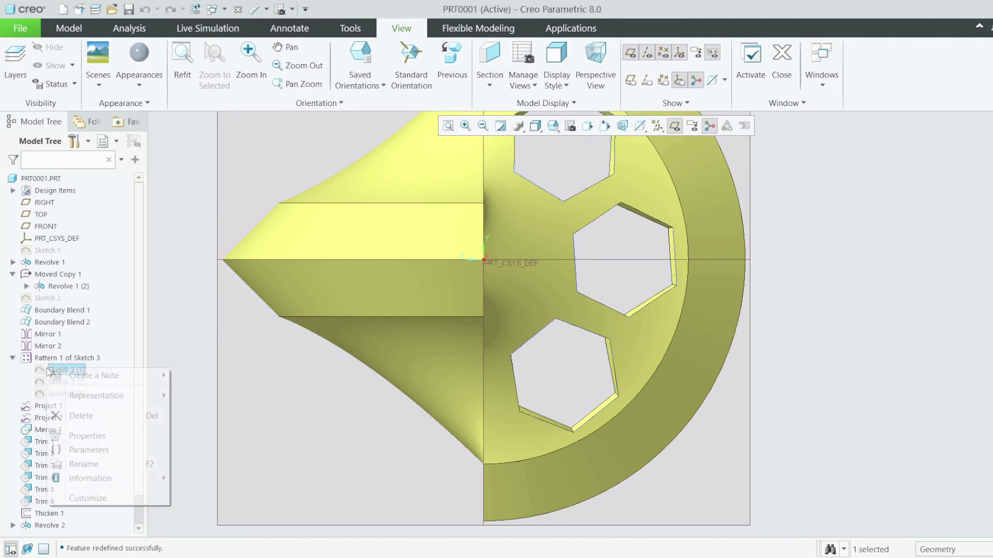
pyautogui.click(69, 307)
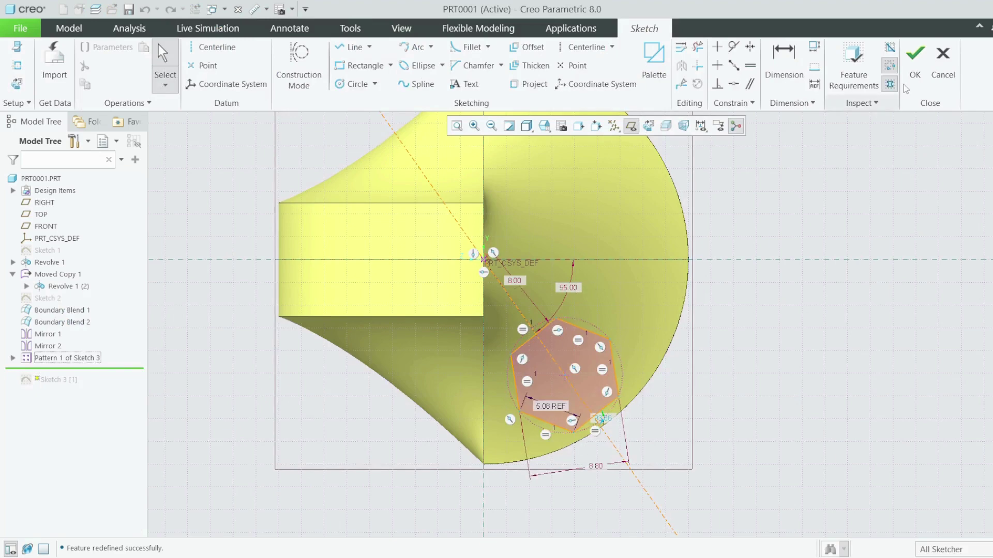
pyautogui.click(943, 65)
pyautogui.click(567, 311)
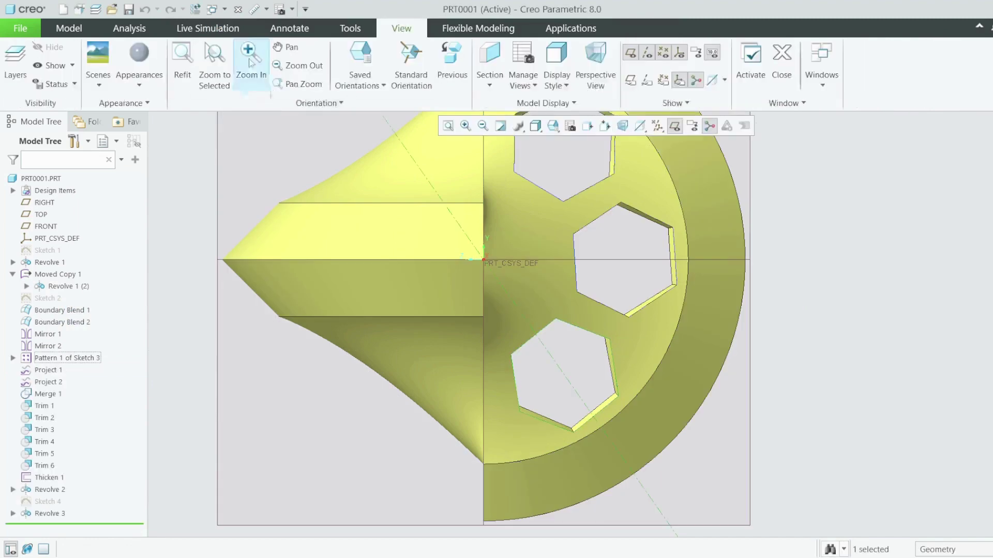
# Switch back to PRT0002 and reopen Sketch 2 for editing
pyautogui.click(224, 9)
pyautogui.click(246, 41)
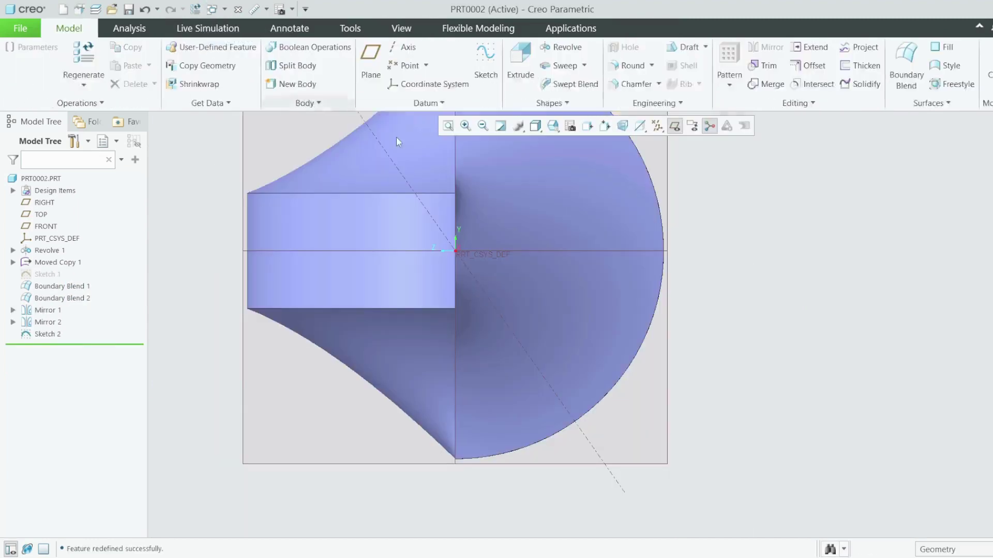
pyautogui.rightClick(54, 335)
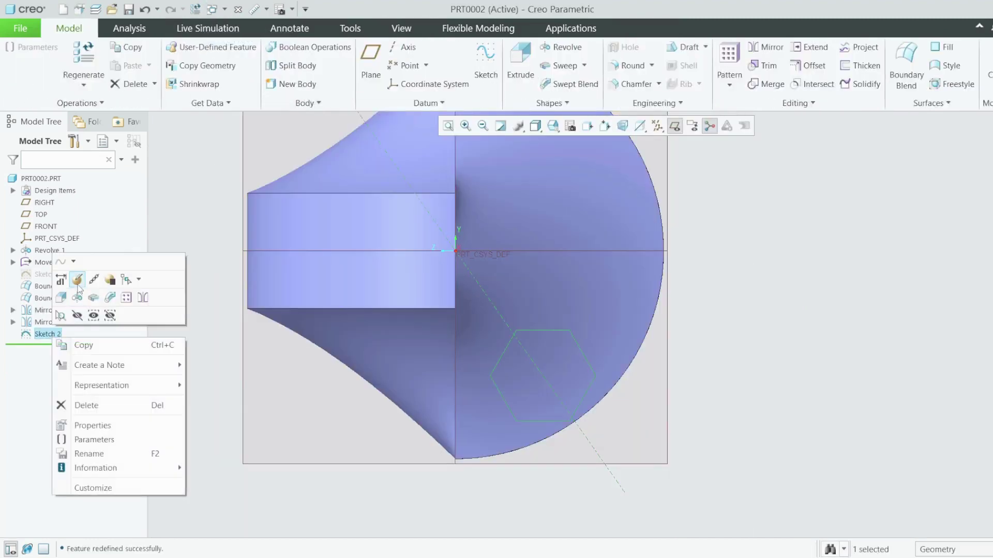
pyautogui.click(78, 279)
# Dimension the distance between two opposite slanted hexagon sides as 8.8, converting the conflicting 4.56 side length to a reference dimension
pyautogui.press('d')
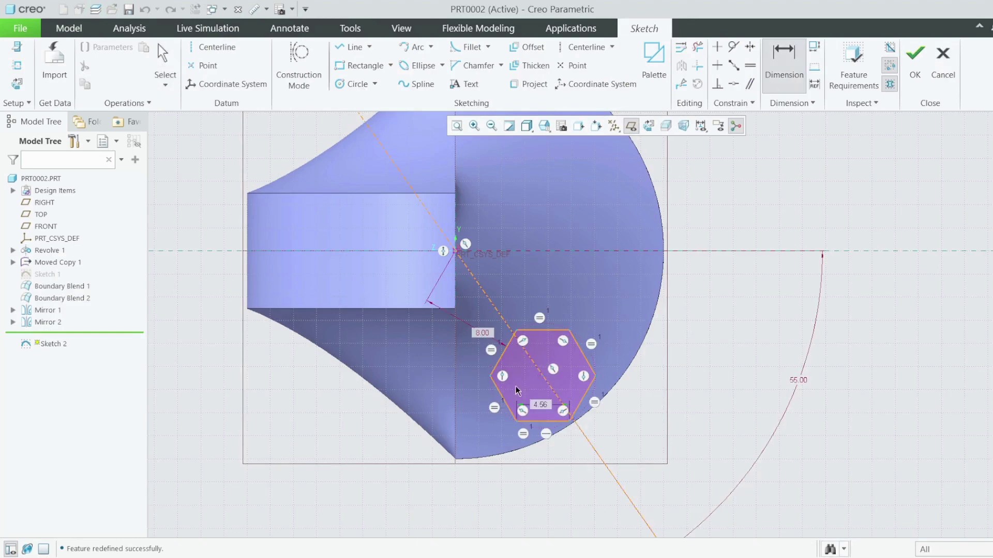
pyautogui.click(498, 394)
pyautogui.middleClick(576, 453)
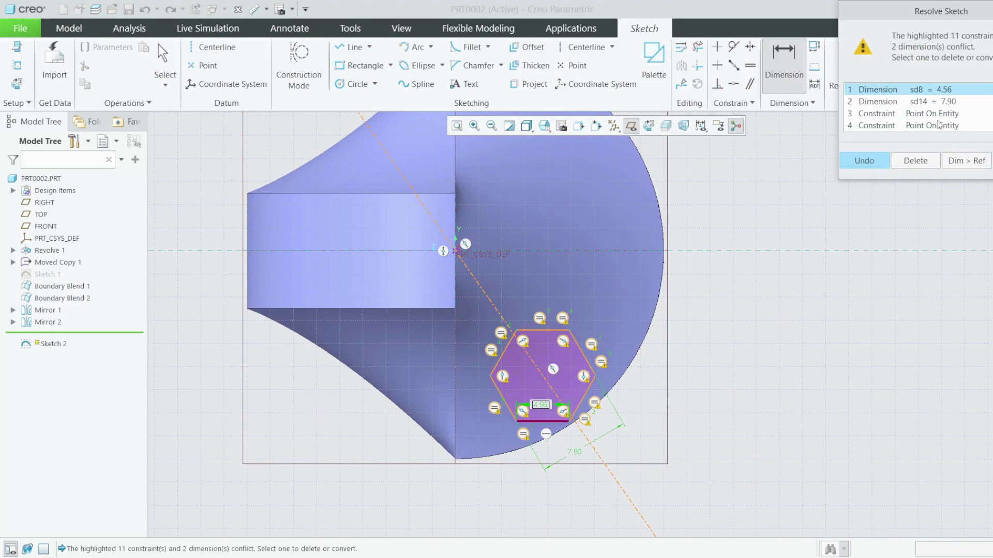
pyautogui.click(953, 161)
pyautogui.write('8')
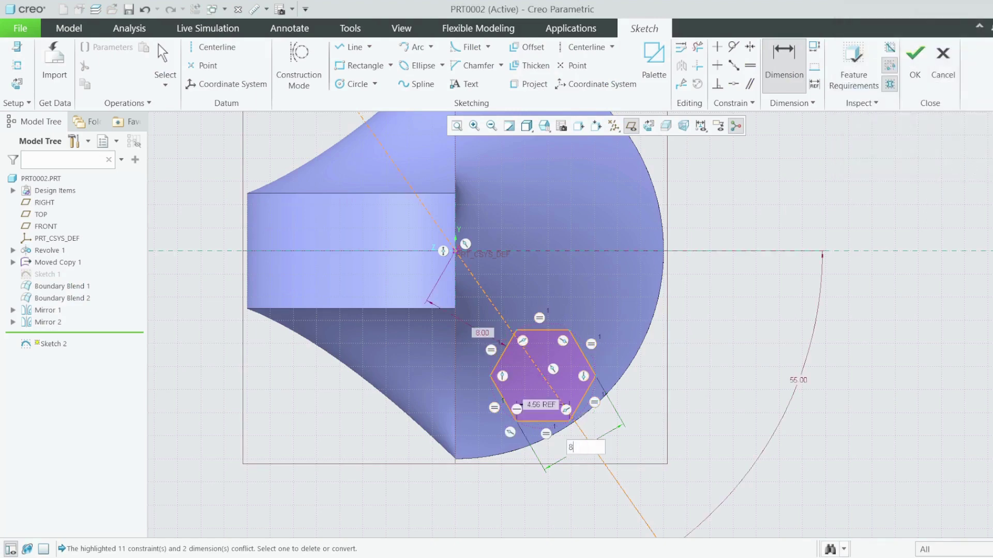
pyautogui.write('.8')
pyautogui.press('Return')
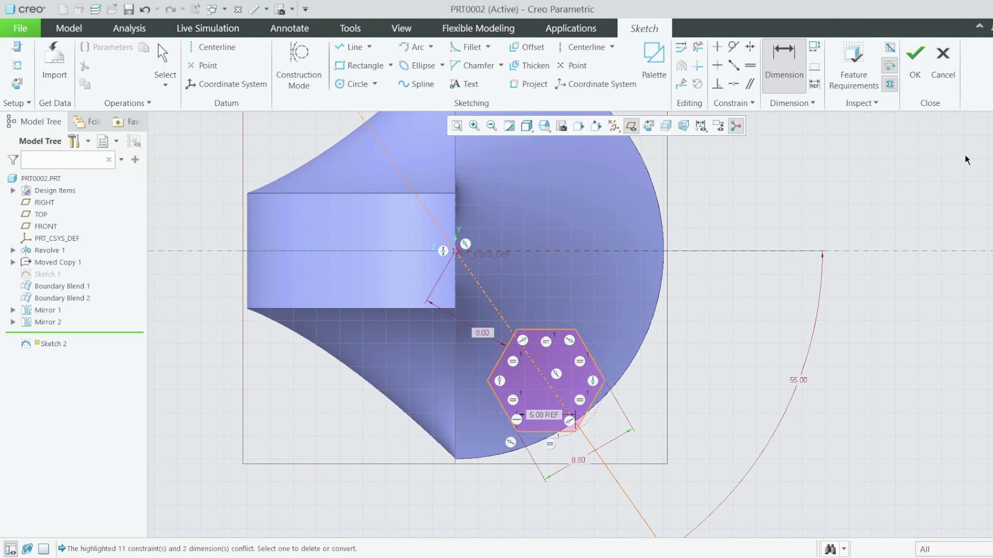
pyautogui.middleClick(611, 329)
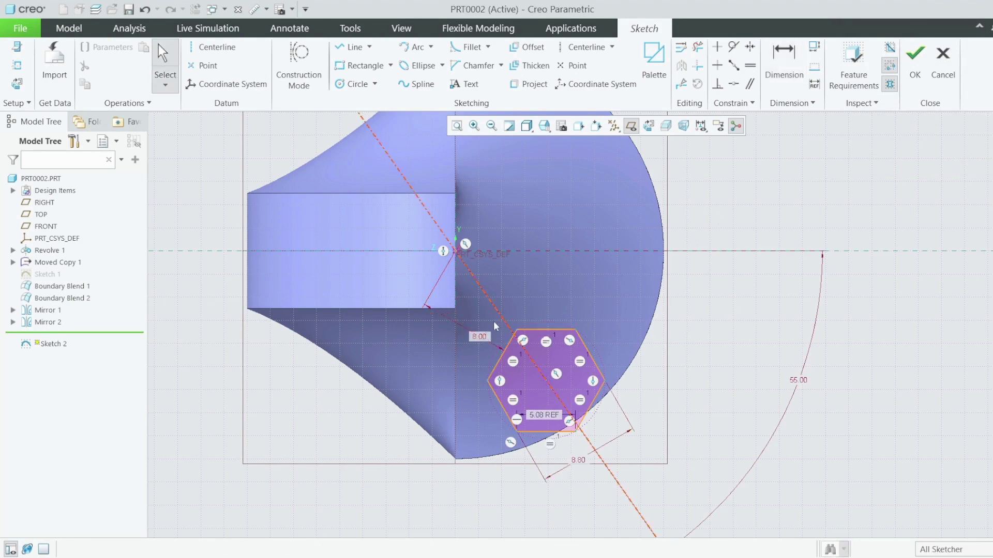
# Delete the 8.00 distance dimension between the origin and the hexagon's upper-left side
pyautogui.click(479, 337)
pyautogui.press('Delete')
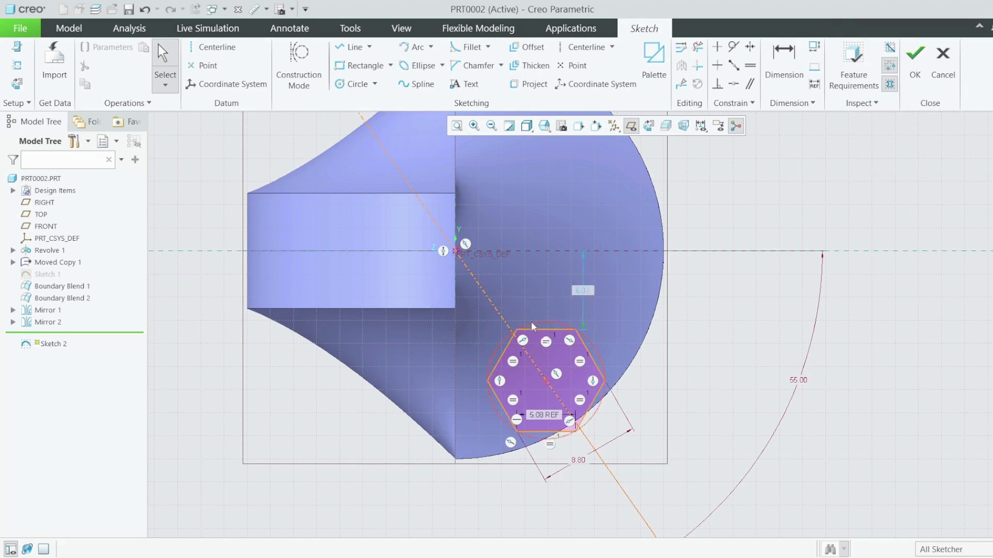
# Try to dimension the distance from the origin to the hexagon's upper-left side again, and undo it
pyautogui.press('d')
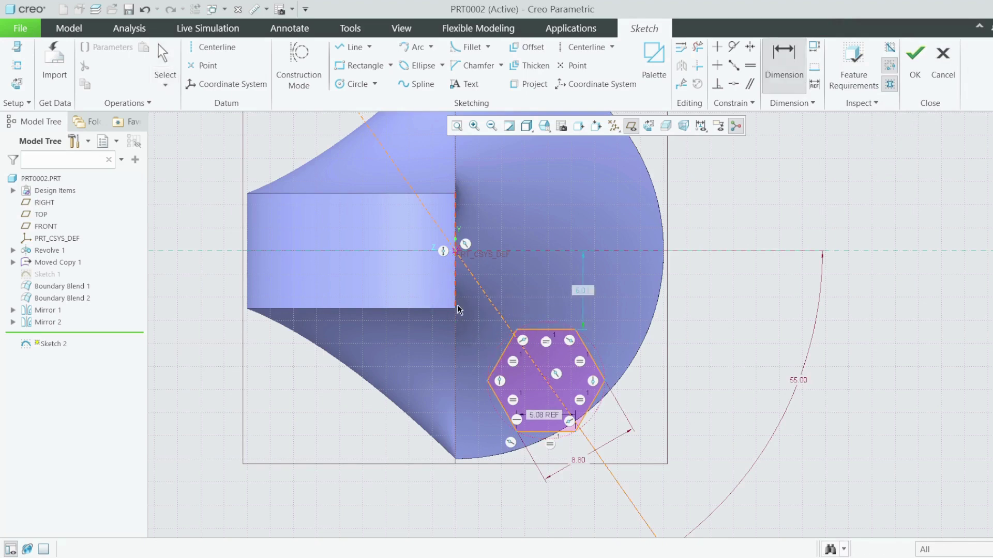
pyautogui.click(507, 349)
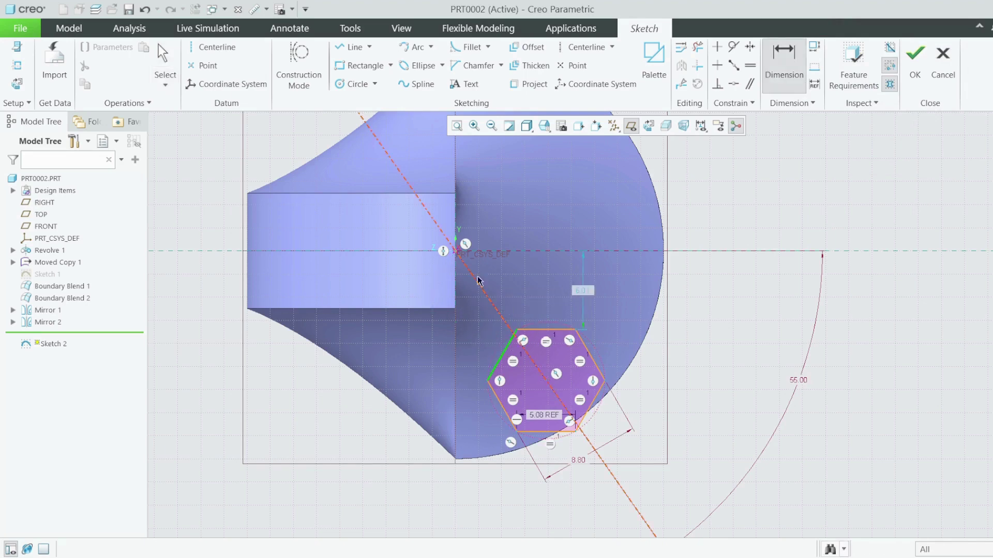
pyautogui.click(455, 252)
pyautogui.middleClick(471, 319)
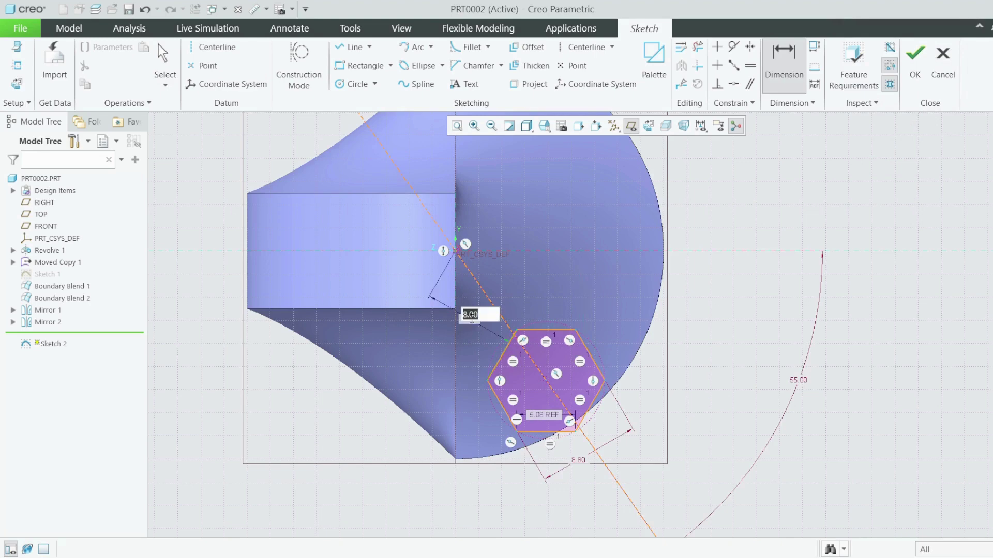
pyautogui.middleClick(499, 306)
pyautogui.hotkey('ctrl', 'z')
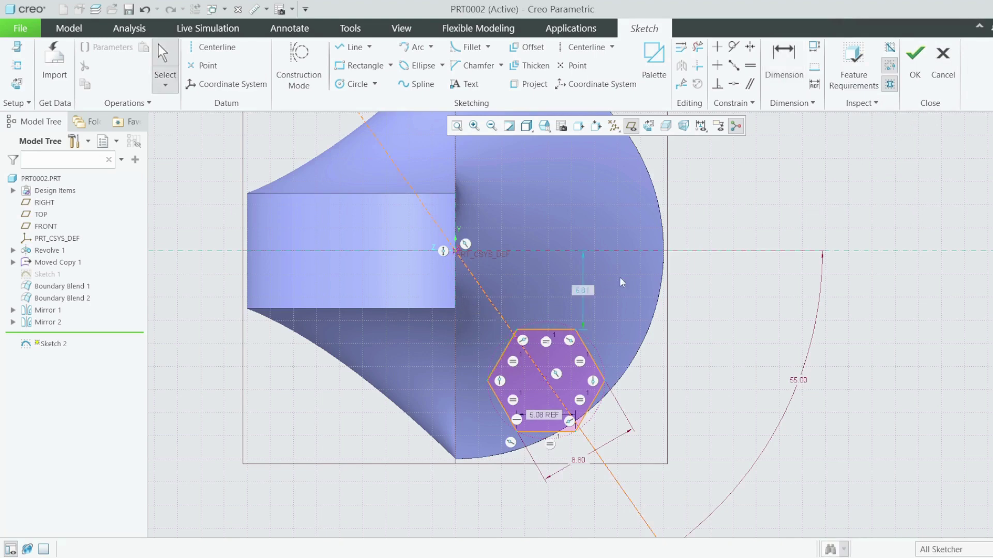
pyautogui.click(206, 47)
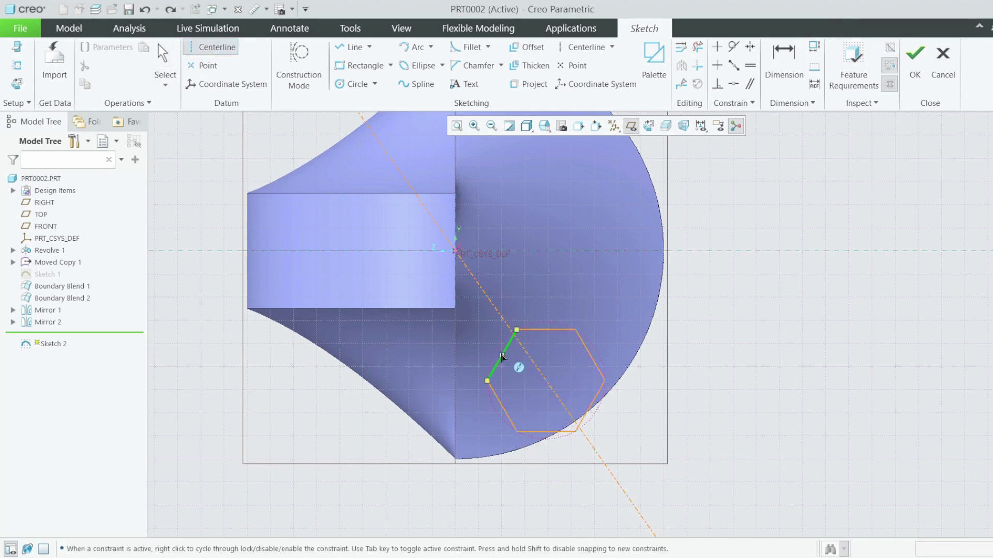
pyautogui.middleClick(500, 354)
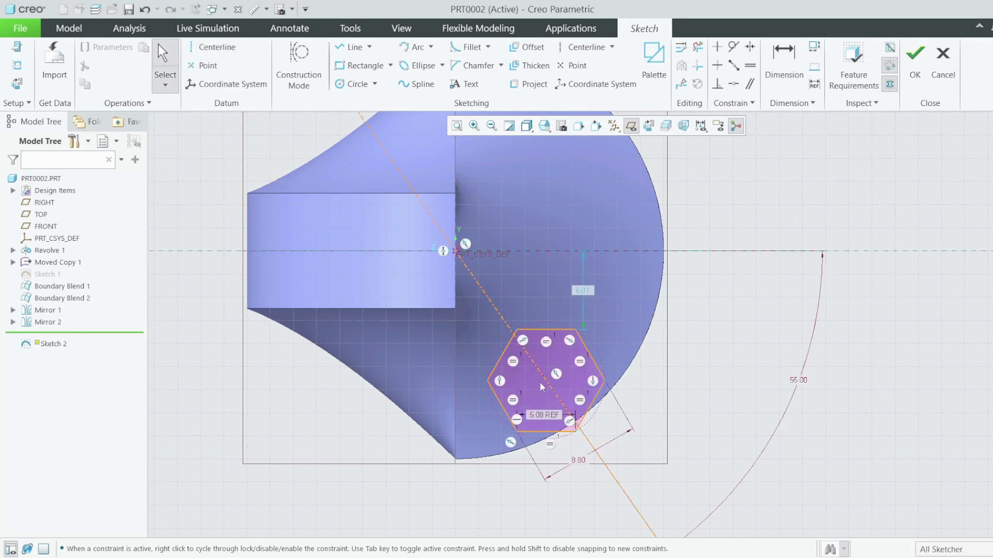
# Move the hexagon freely along the 55-degree centerline
pyautogui.moveTo(547, 380)
pyautogui.mouseDown()
pyautogui.moveTo(582, 349)
pyautogui.moveTo(582, 371)
pyautogui.mouseUp()
pyautogui.scroll(-2, 530, 228)
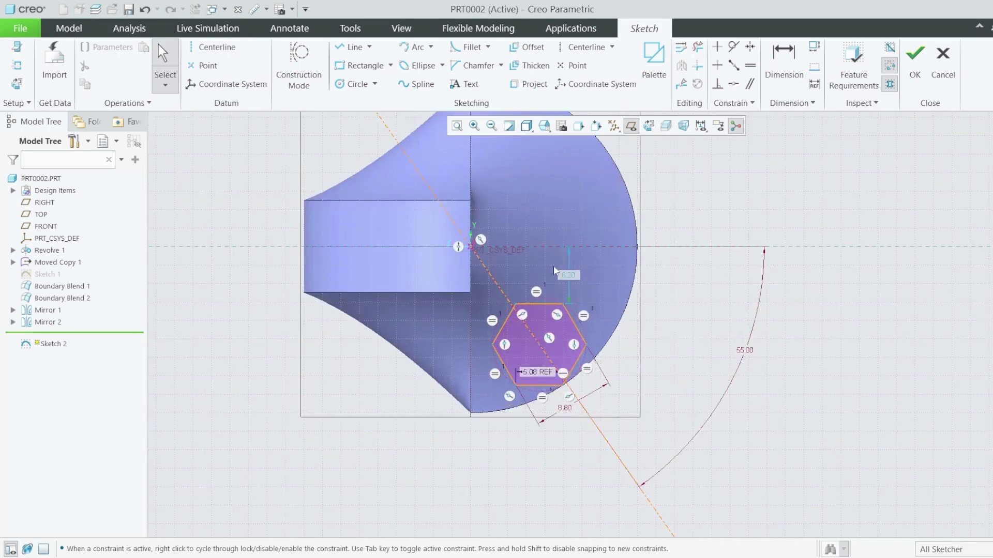
pyautogui.moveTo(530, 299); pyautogui.dragTo(551, 297)
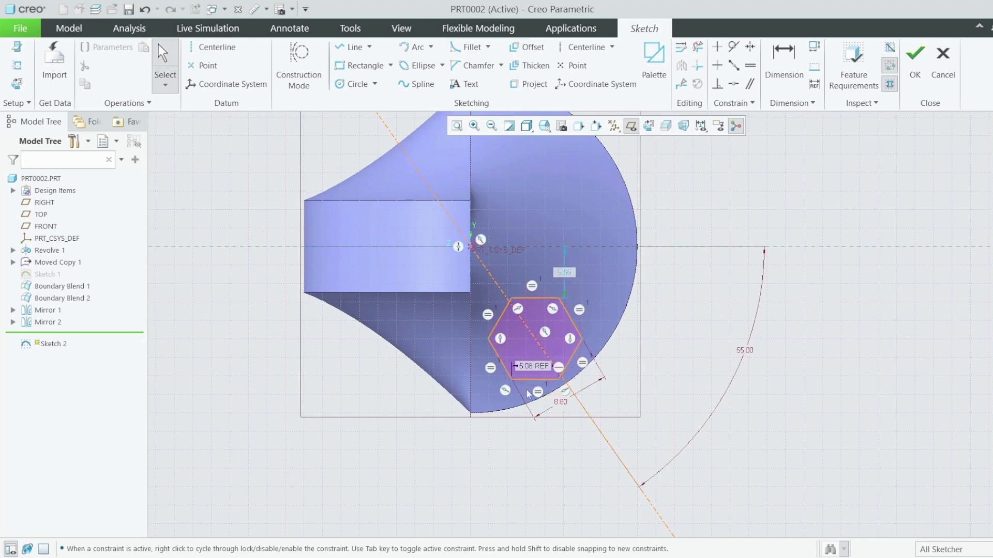
# Delete the hexagon's 8.80 across-flats dimension and stretch the hexagon to sides of about 8.69
pyautogui.click(564, 404)
pyautogui.moveTo(510, 377)
pyautogui.mouseDown()
pyautogui.moveTo(489, 375)
pyautogui.moveTo(513, 377)
pyautogui.mouseUp()
pyautogui.moveTo(510, 305)
pyautogui.mouseDown()
pyautogui.moveTo(530, 305)
pyautogui.moveTo(517, 301)
pyautogui.mouseUp()
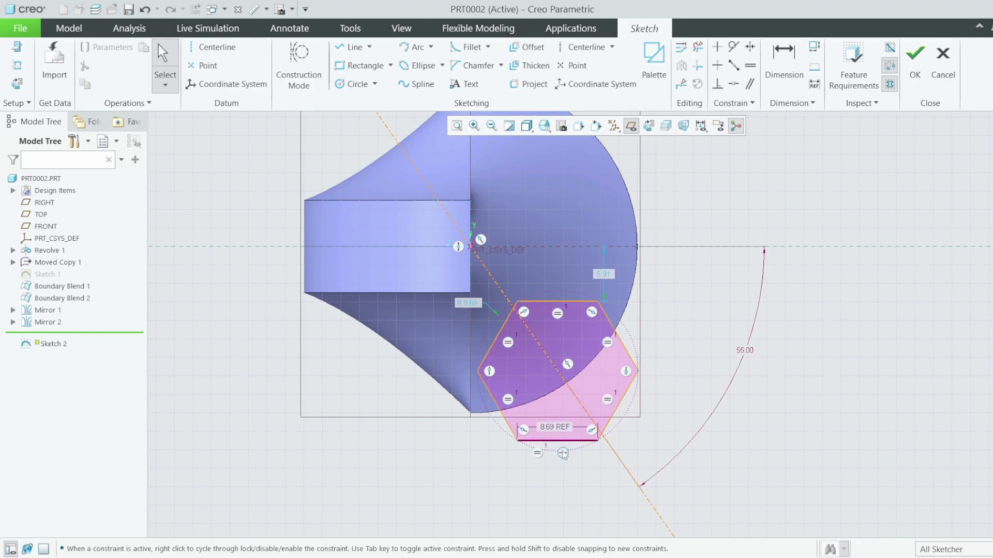
# Delete the horizontal constraint on the hexagon's bottom side, and rotate the hexagon freely with sides of about 7.37
pyautogui.scroll(5, 563, 454)
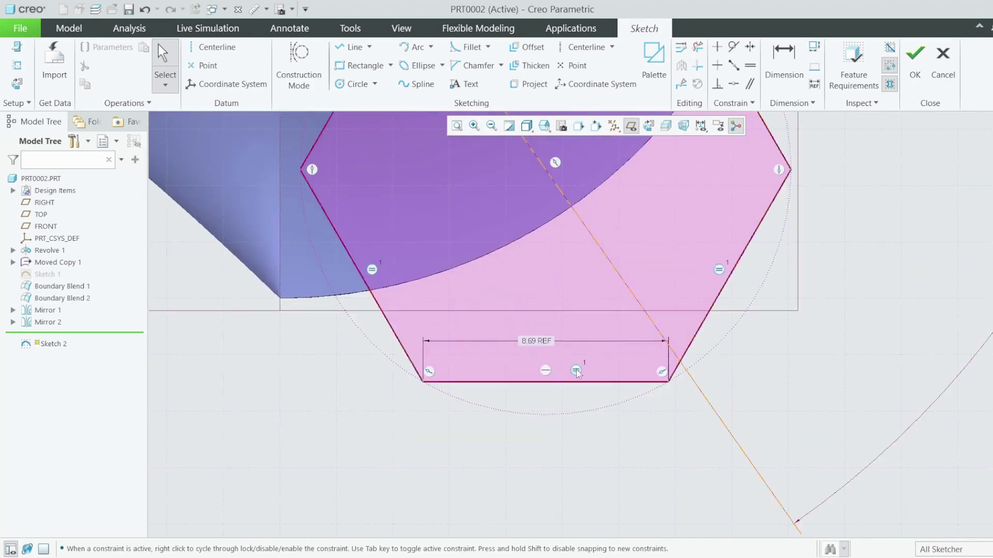
pyautogui.click(546, 371)
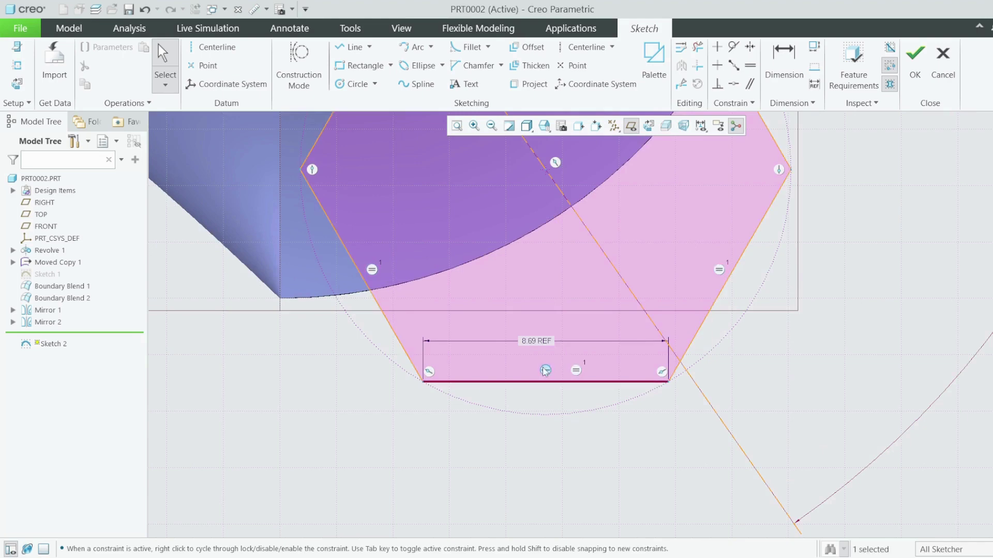
pyautogui.press('Delete')
pyautogui.scroll(-5, 573, 383)
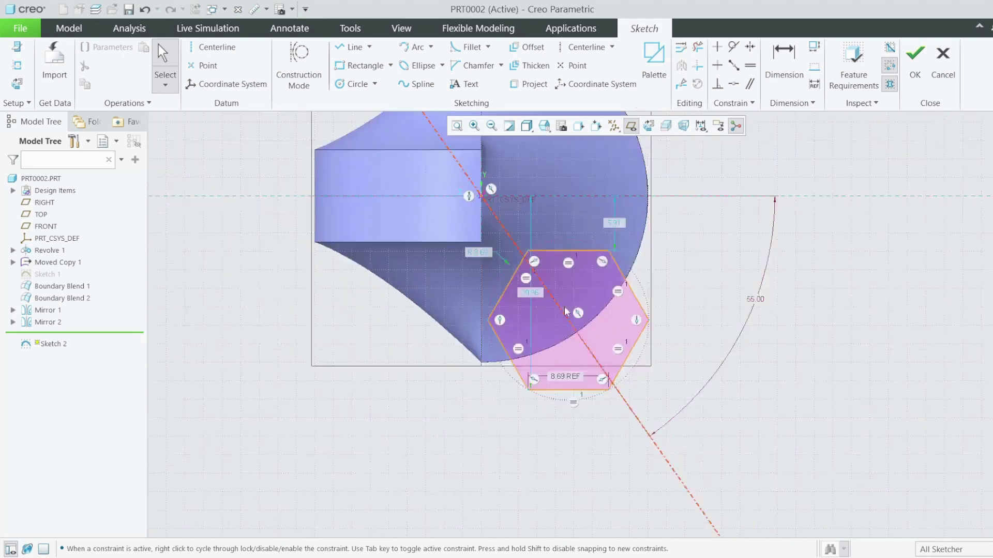
pyautogui.scroll(3, 564, 310)
pyautogui.moveTo(522, 268); pyautogui.dragTo(581, 269)
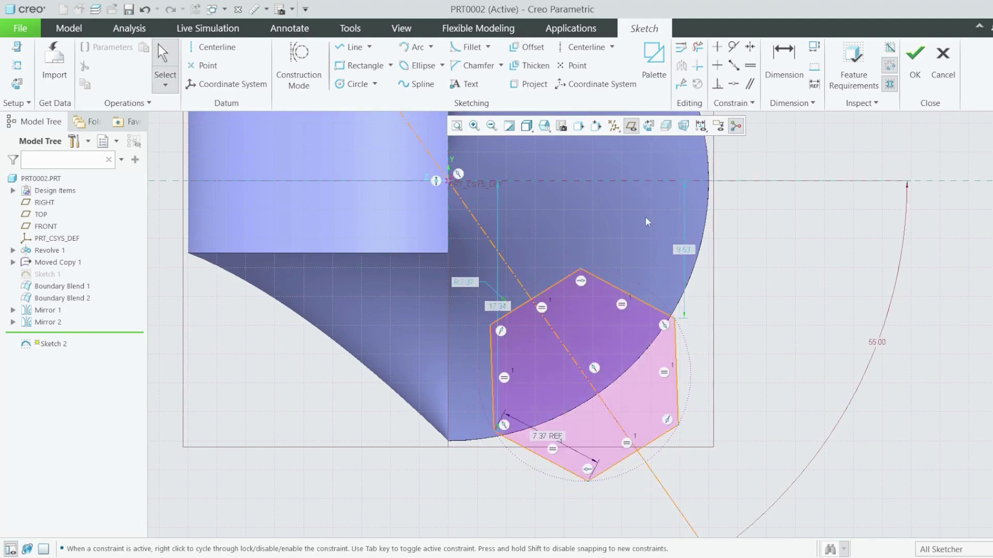
# Constrain the hexagon's upper-left side perpendicular to the 55-degree centerline
pyautogui.click(718, 84)
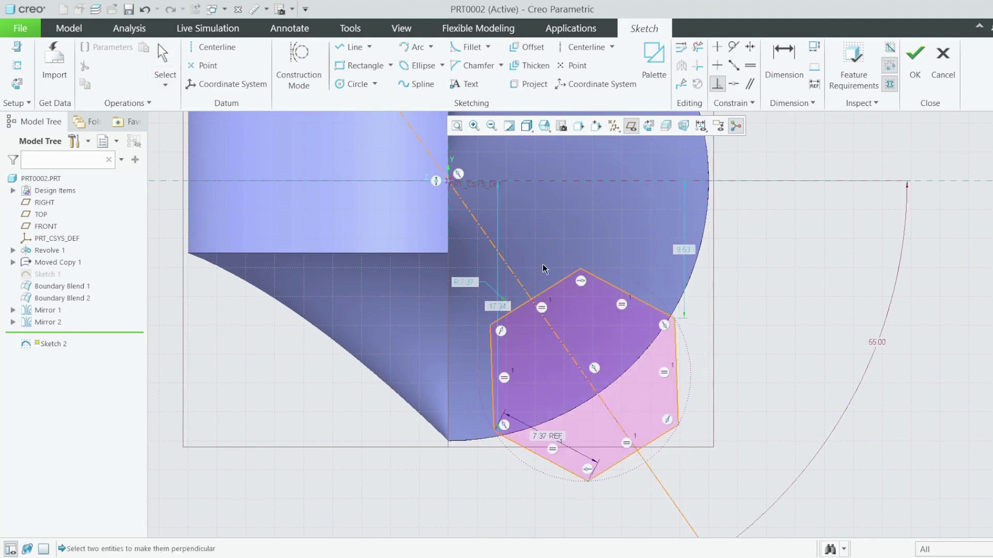
pyautogui.click(518, 280)
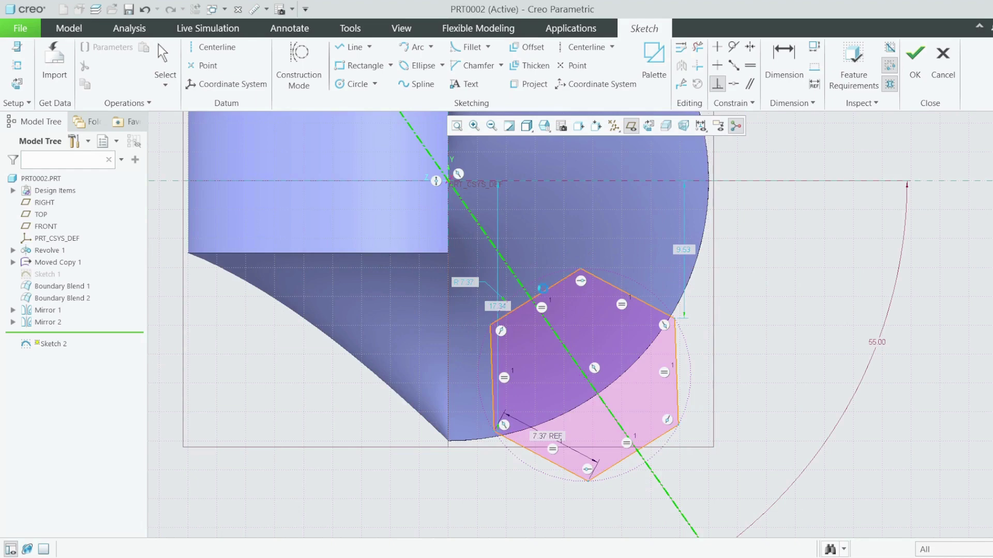
pyautogui.click(543, 288)
# Dimension the distance from the origin to the hexagon's upper-left side, perpendicular to the centerline, as 8
pyautogui.press('d')
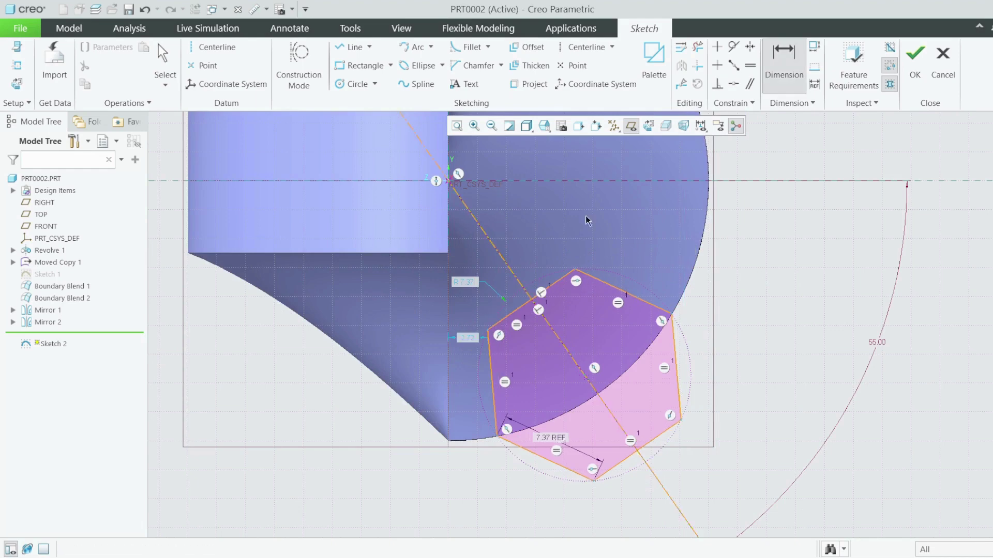
pyautogui.click(447, 182)
pyautogui.click(552, 285)
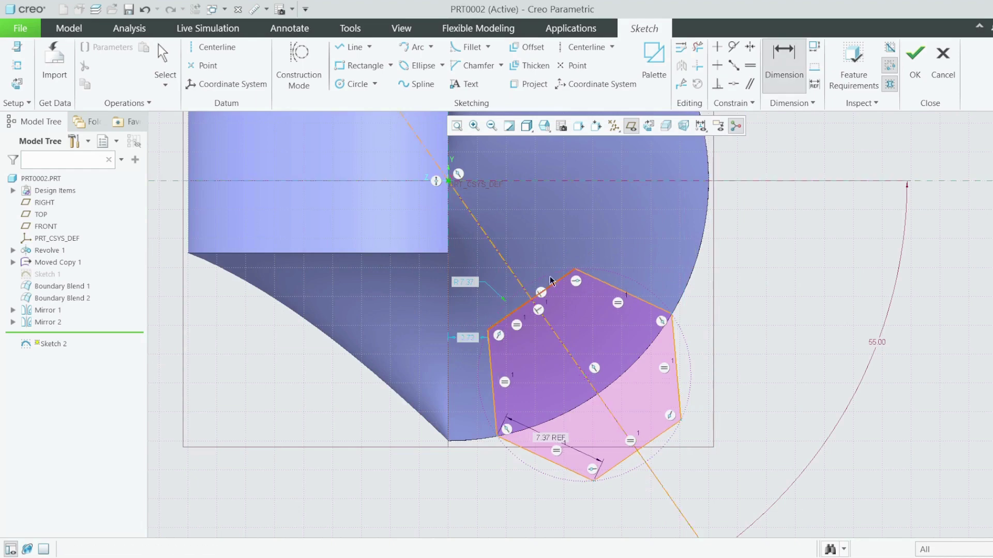
pyautogui.middleClick(519, 242)
pyautogui.write('8')
pyautogui.press('Return')
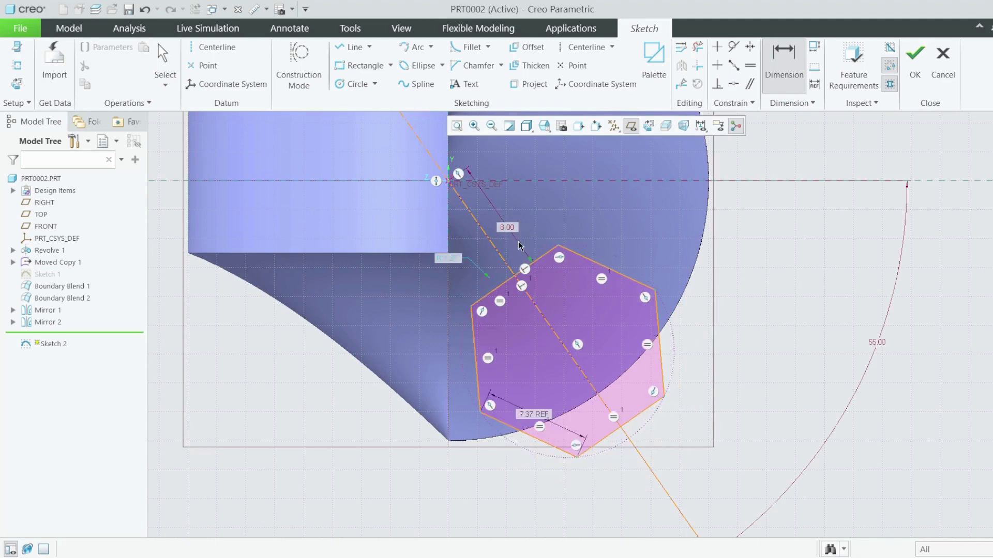
# Dimension the hexagon's across-flats distance as 8.8 between its near-vertical sides and finish Sketch 2
pyautogui.click(488, 367)
pyautogui.middleClick(594, 339)
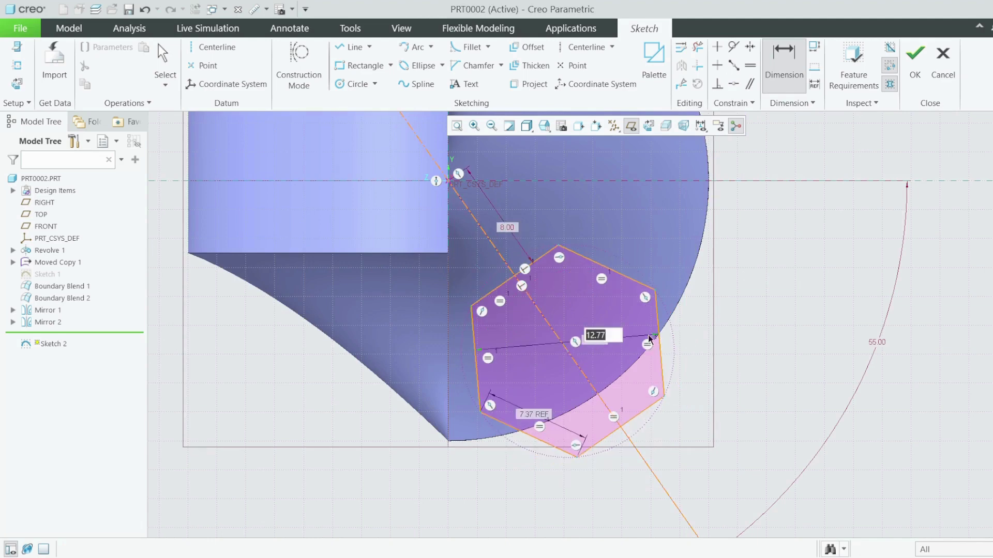
pyautogui.write('8.8')
pyautogui.press('Return')
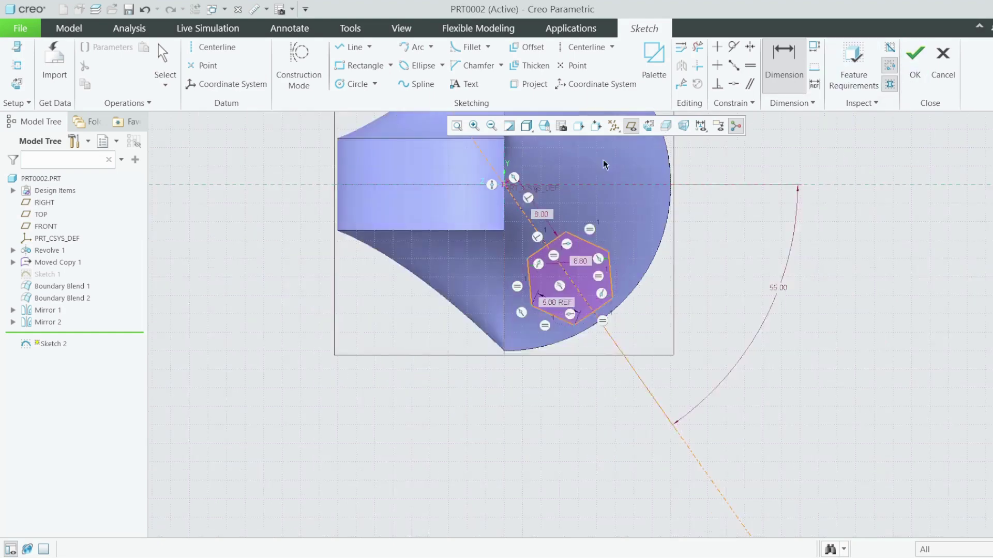
pyautogui.click(915, 57)
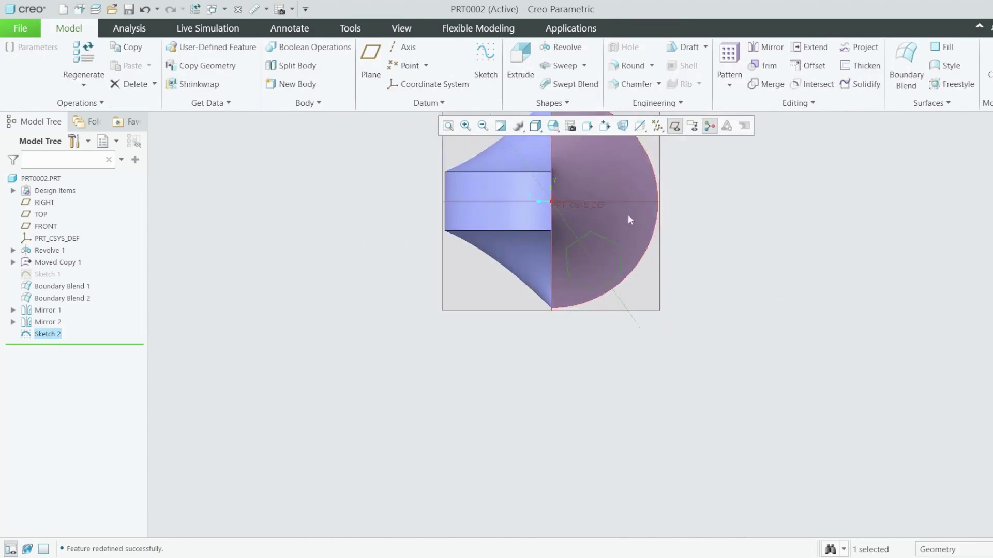
# Set the model's display style to Wireframe, keeping the datum planes shown
pyautogui.scroll(-3, 498, 224)
pyautogui.scroll(3, 569, 168)
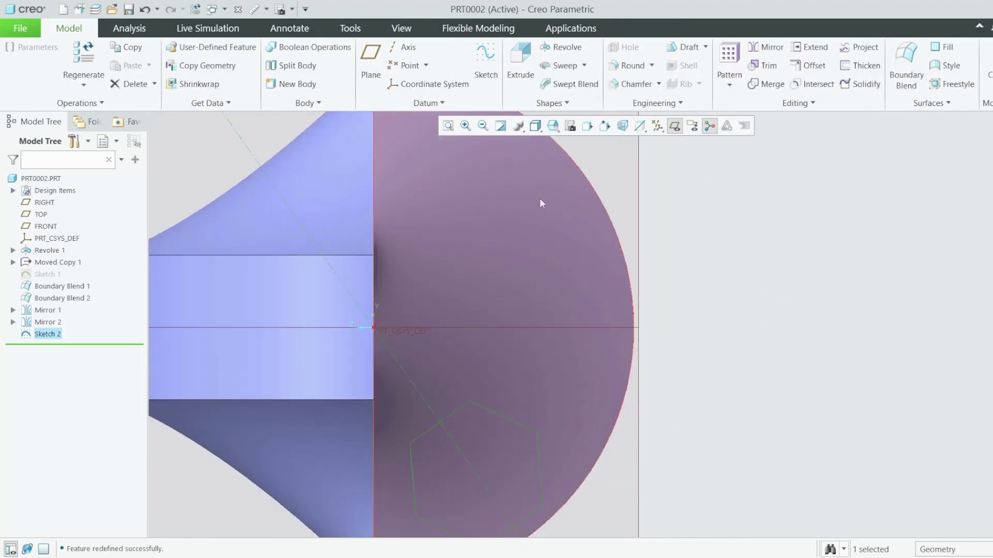
pyautogui.scroll(-2, 728, 322)
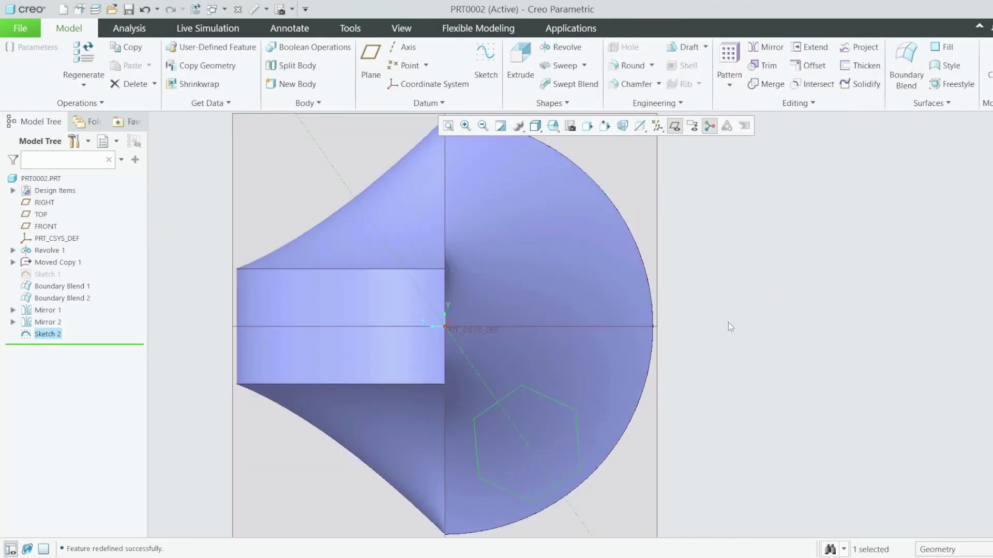
pyautogui.scroll(-1, 761, 314)
pyautogui.click(781, 306)
pyautogui.click(674, 125)
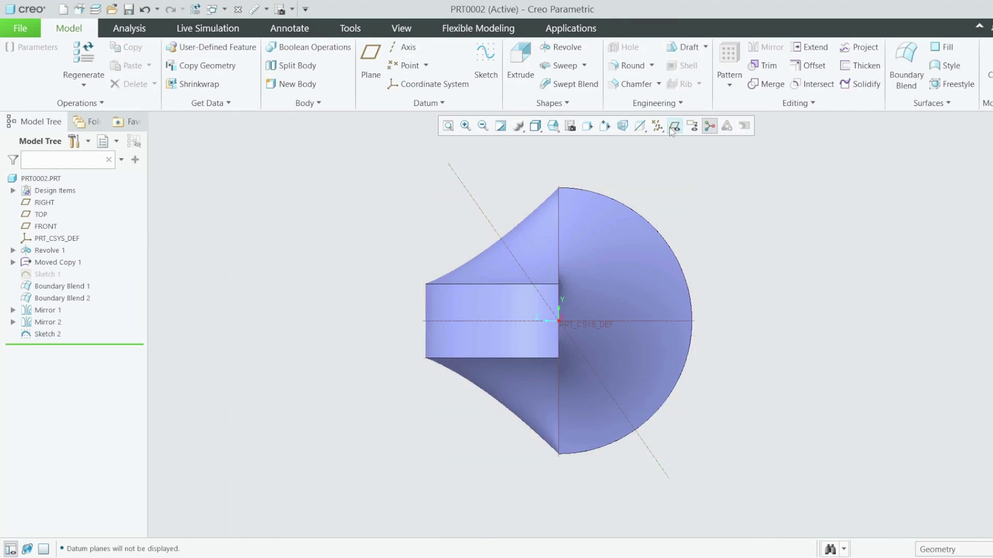
pyautogui.click(535, 125)
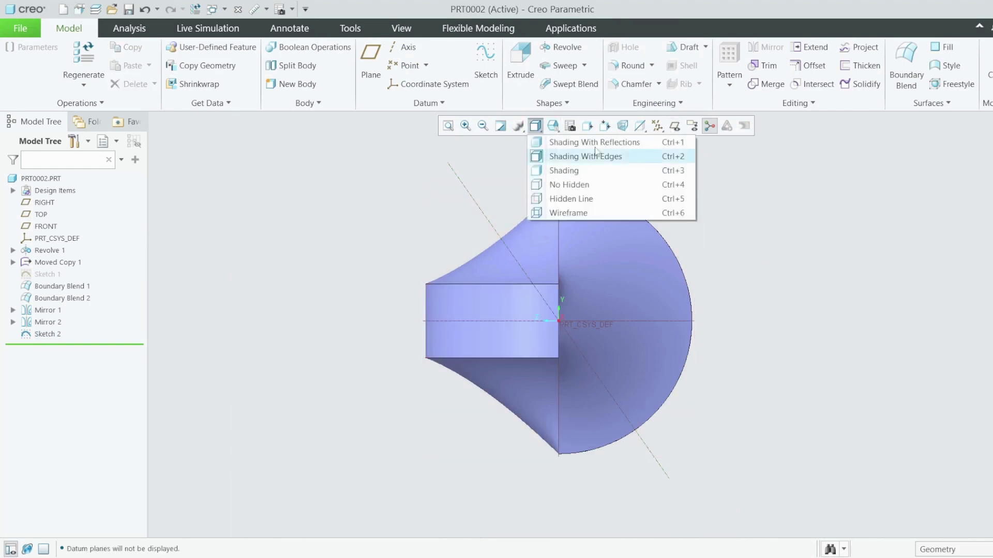
pyautogui.click(674, 131)
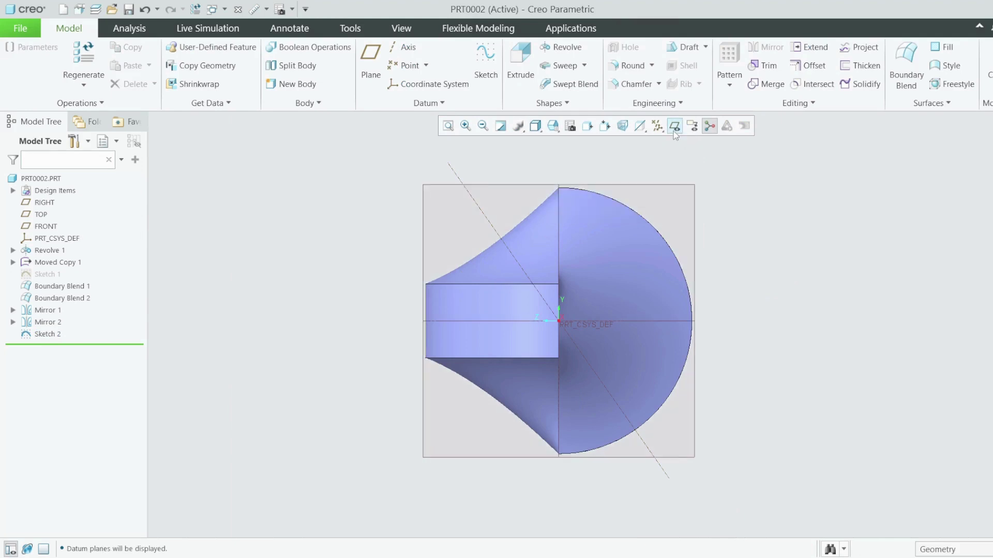
pyautogui.click(535, 127)
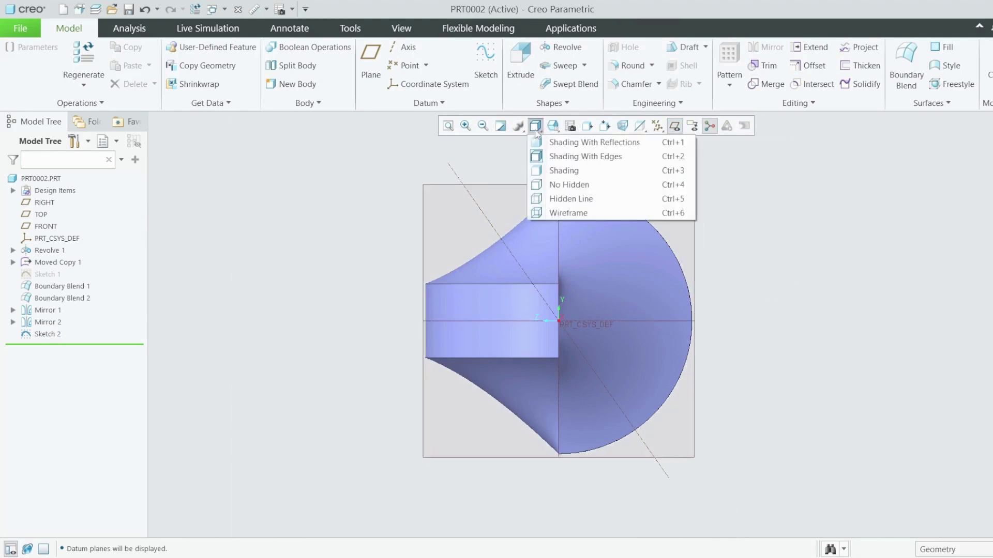
pyautogui.click(563, 212)
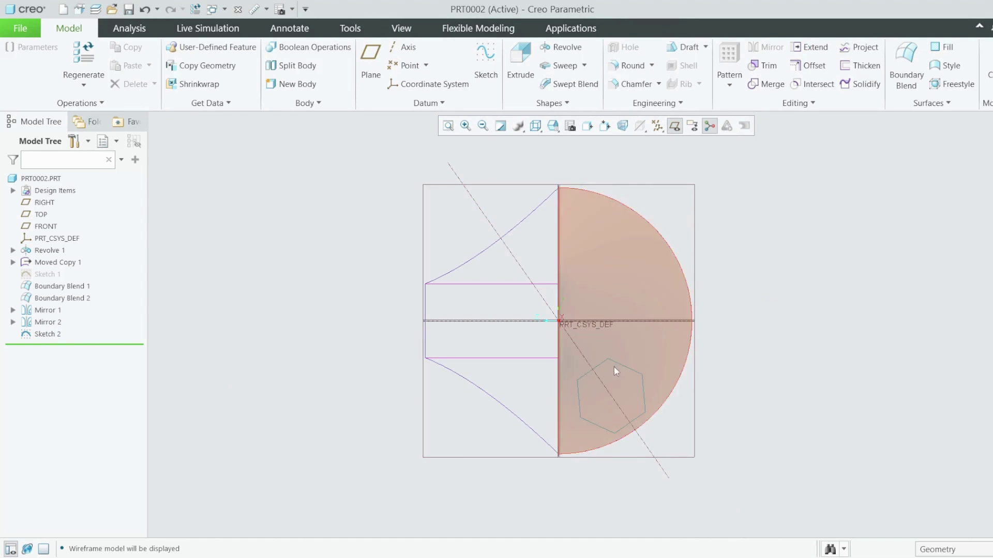
# Pattern Sketch 2 by its 55-degree angle dimension, with a 55-degree increment and 3 members
pyautogui.click(48, 334)
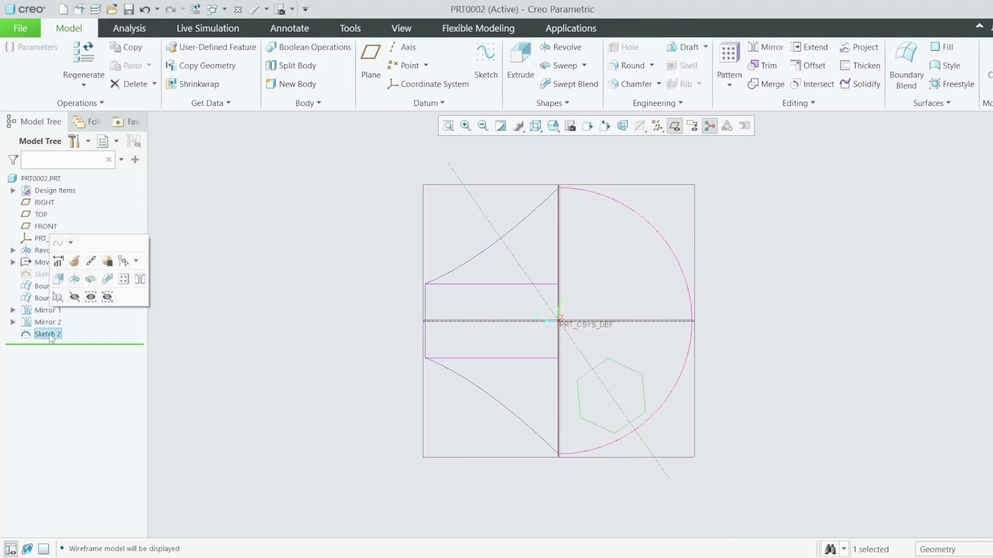
pyautogui.click(124, 279)
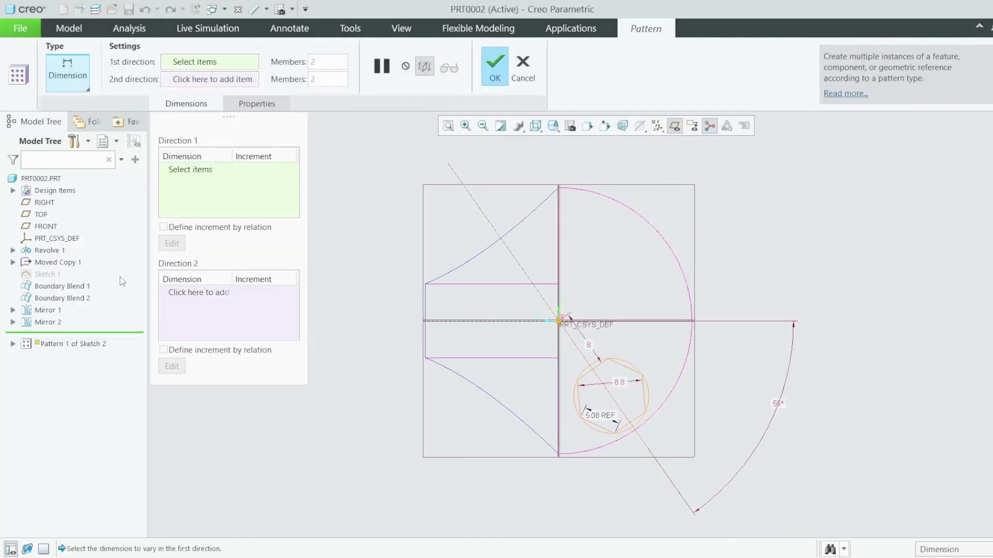
pyautogui.click(779, 404)
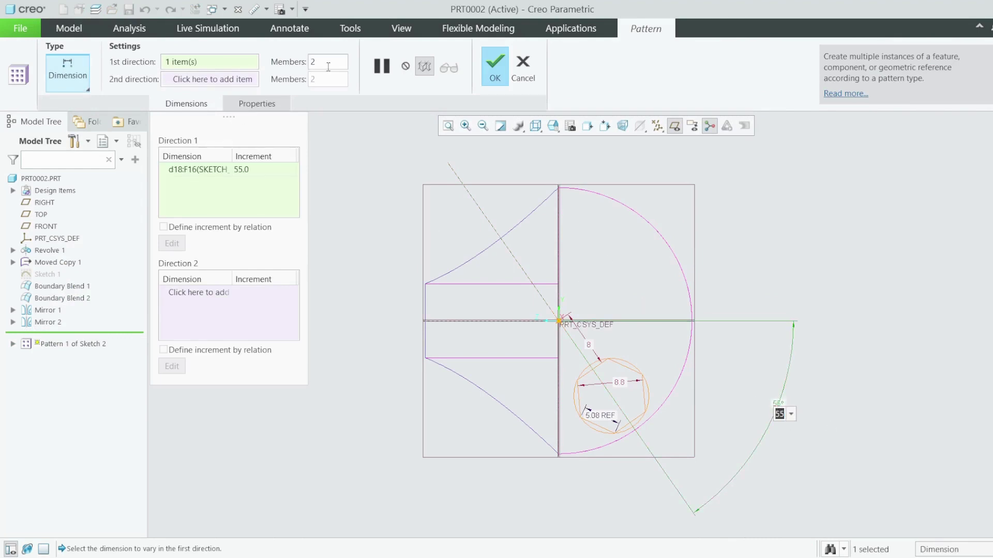
pyautogui.press('BackSpace')
pyautogui.write('5')
pyautogui.press('Return')
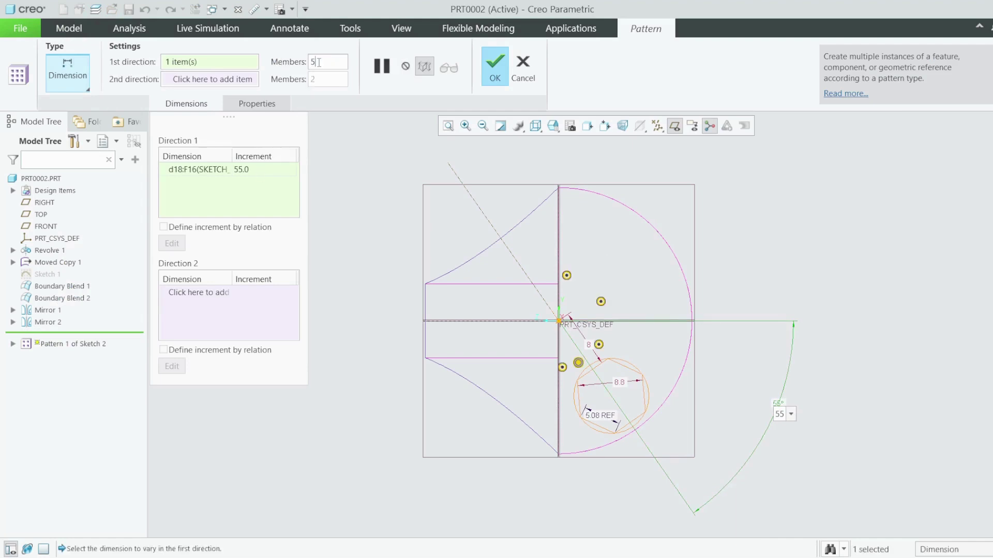
pyautogui.write('3')
pyautogui.click(495, 61)
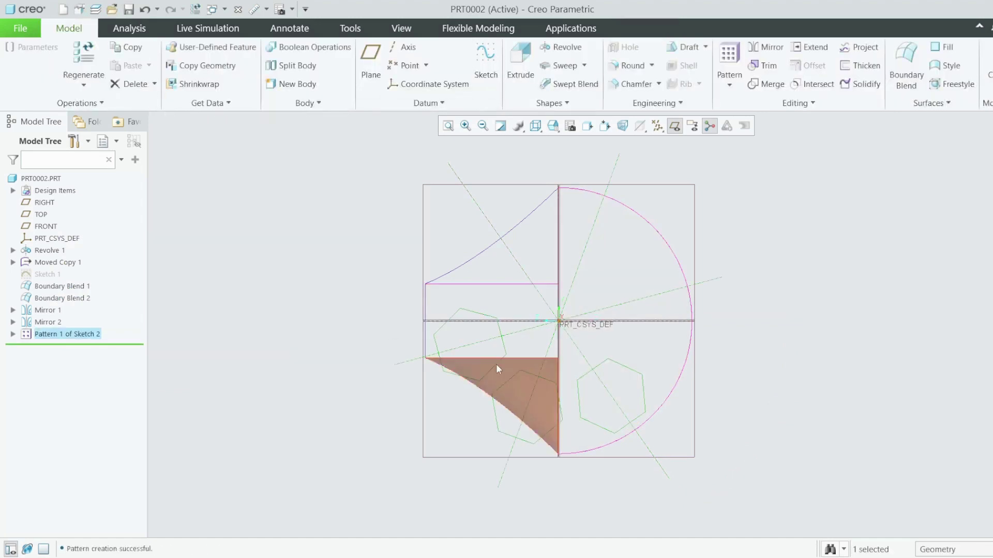
# Redefine the pattern of Sketch 2 with an angle increment of -55
pyautogui.rightClick(70, 344)
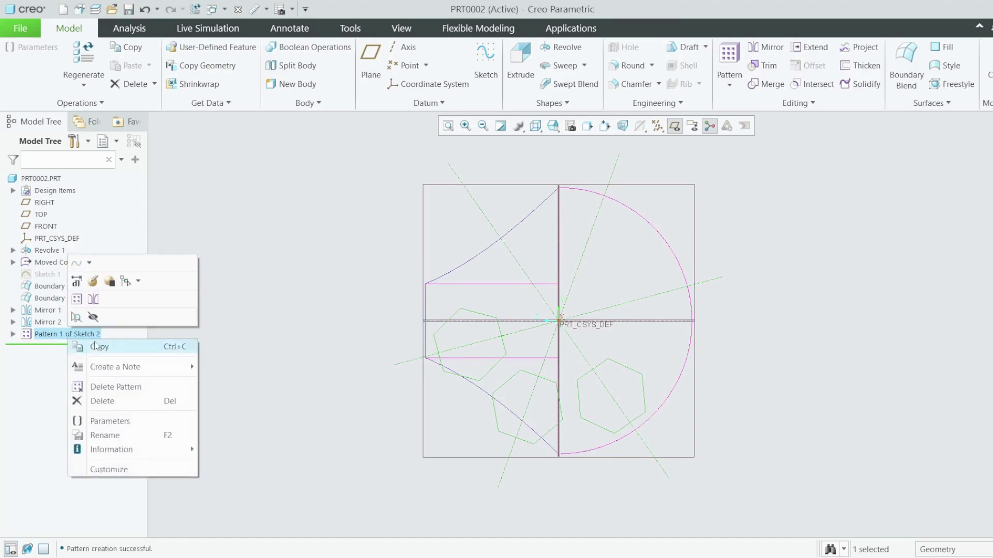
pyautogui.click(93, 281)
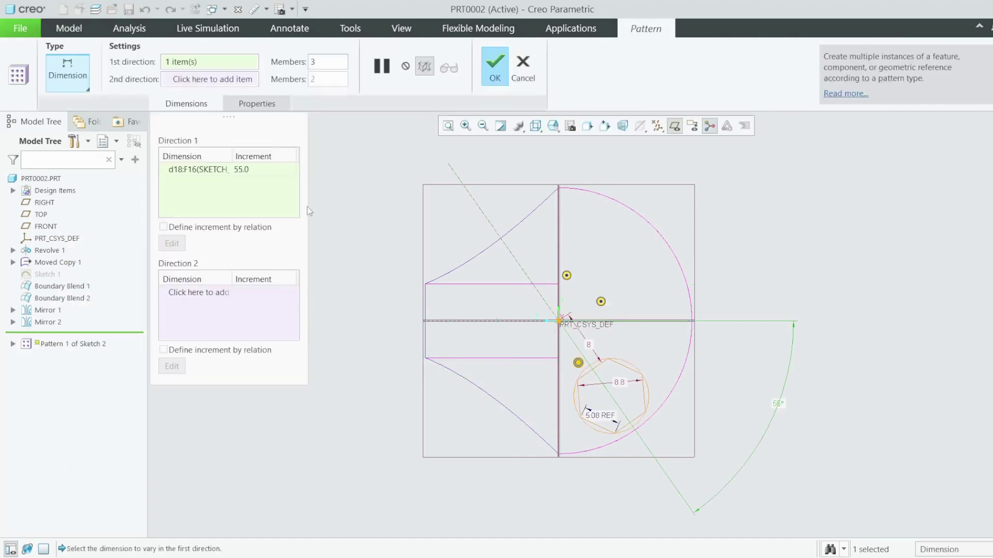
pyautogui.click(238, 169)
pyautogui.write('-')
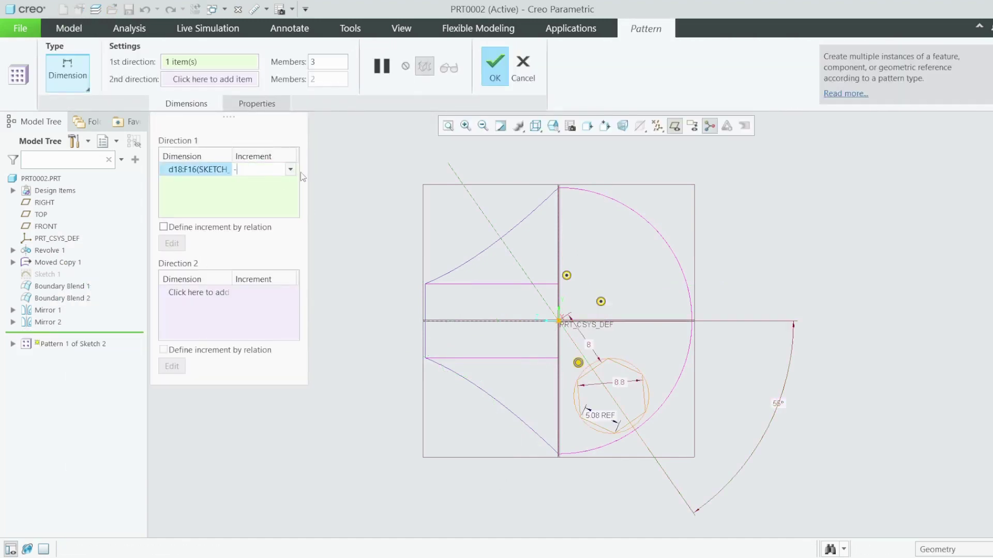
pyautogui.write('55')
pyautogui.press('Return')
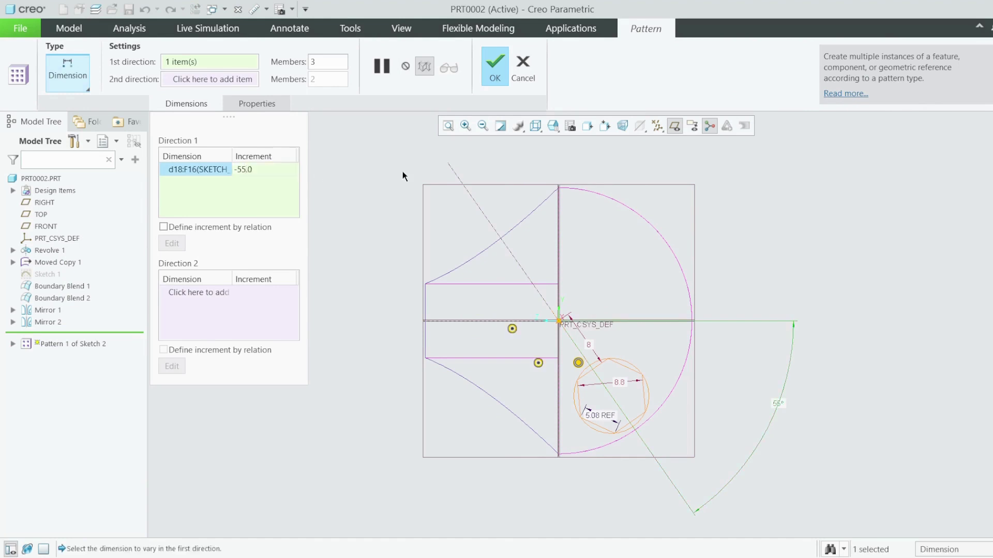
pyautogui.click(499, 69)
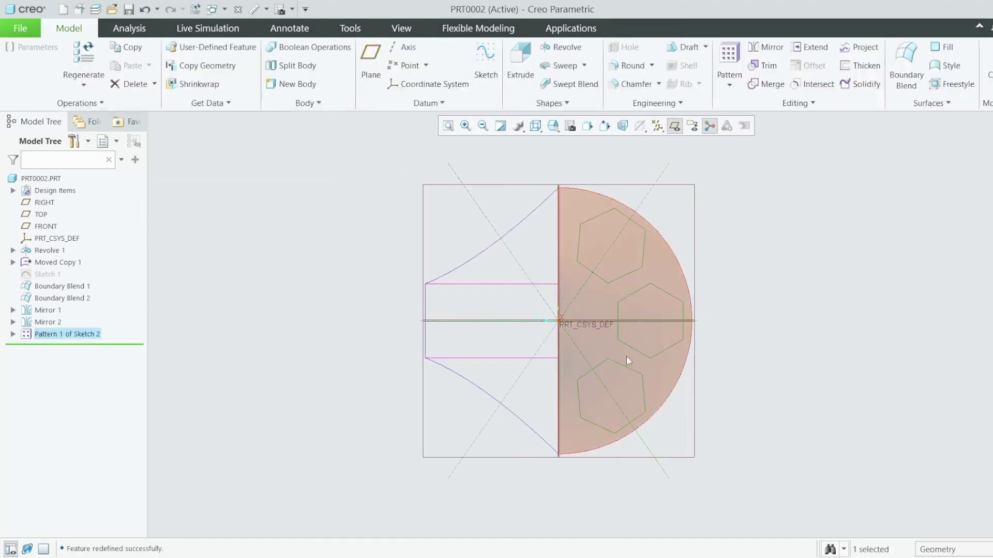
# Project the three patterned hexagons as chains onto the upper curved blend surface, using the RIGHT plane as direction reference
pyautogui.moveTo(626, 356); pyautogui.dragTo(606, 287, button='middle')
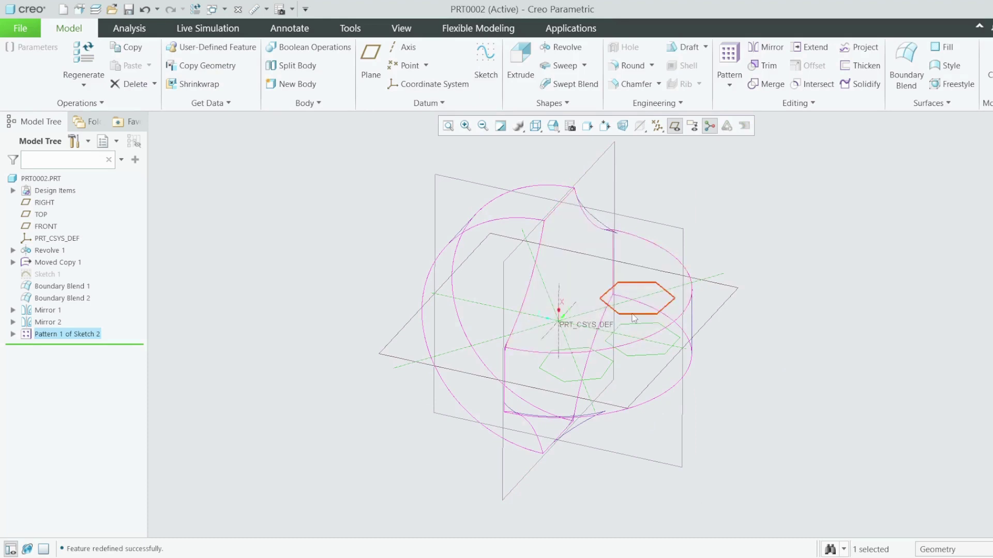
pyautogui.click(860, 47)
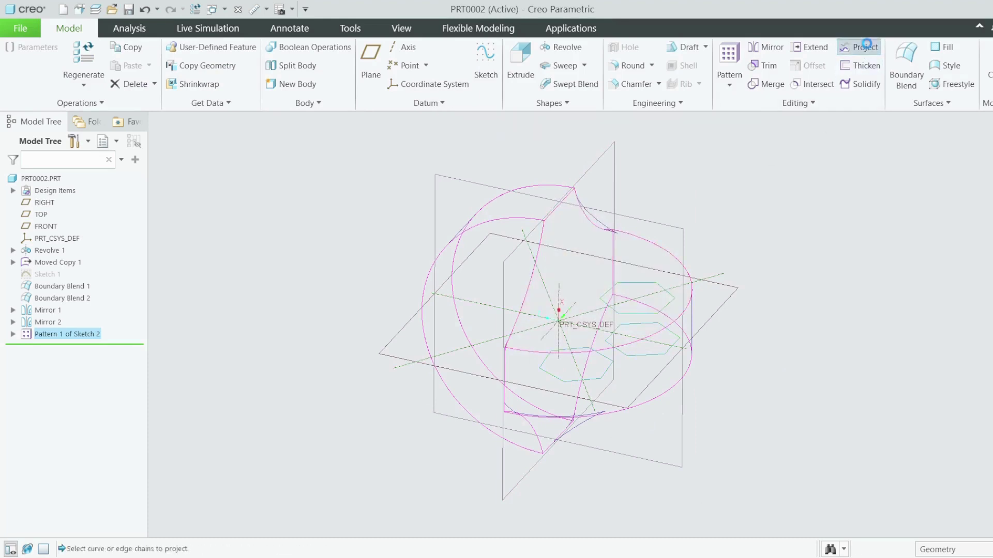
pyautogui.click(614, 308)
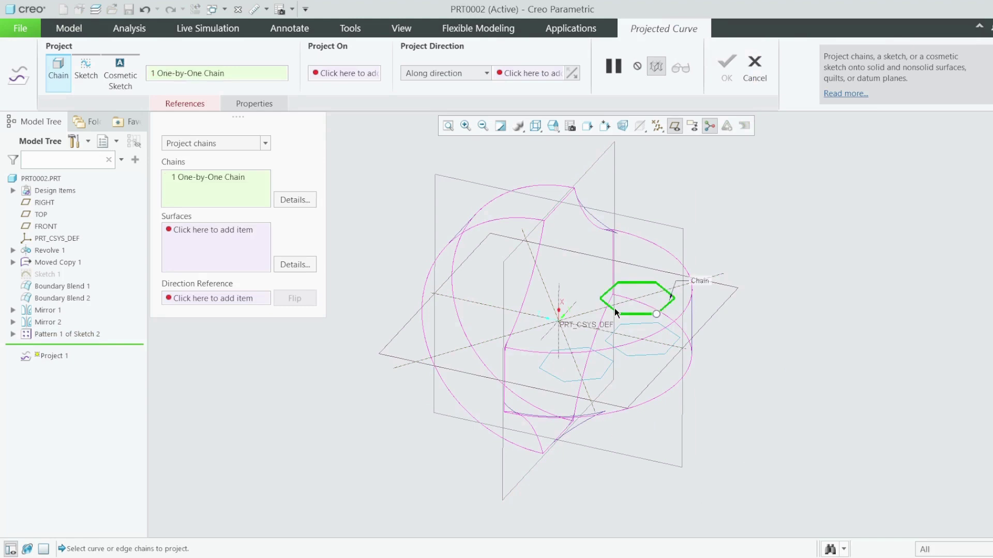
pyautogui.keyDown('ctrl'); pyautogui.click(641, 360); pyautogui.keyUp('ctrl')
pyautogui.keyDown('ctrl'); pyautogui.click(536, 369); pyautogui.keyUp('ctrl')
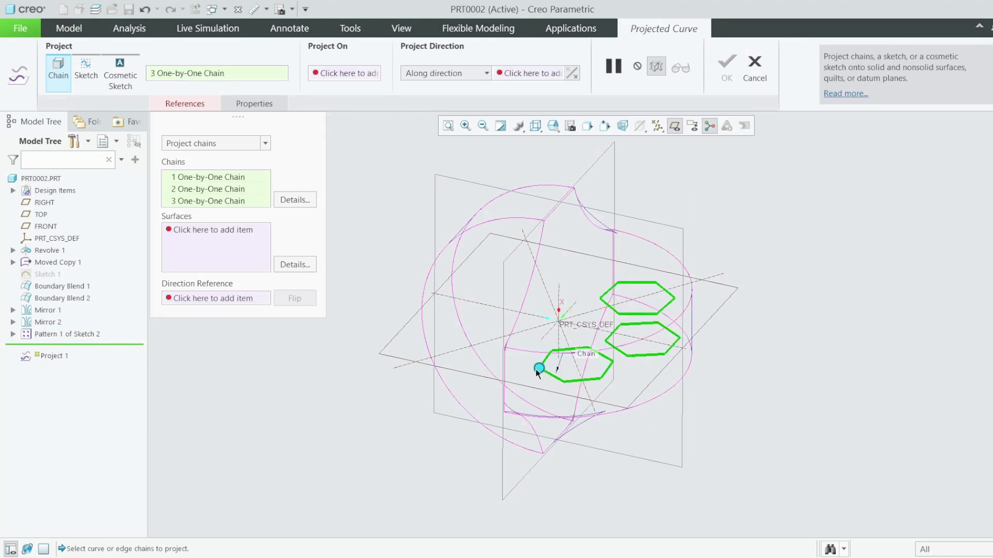
pyautogui.click(232, 243)
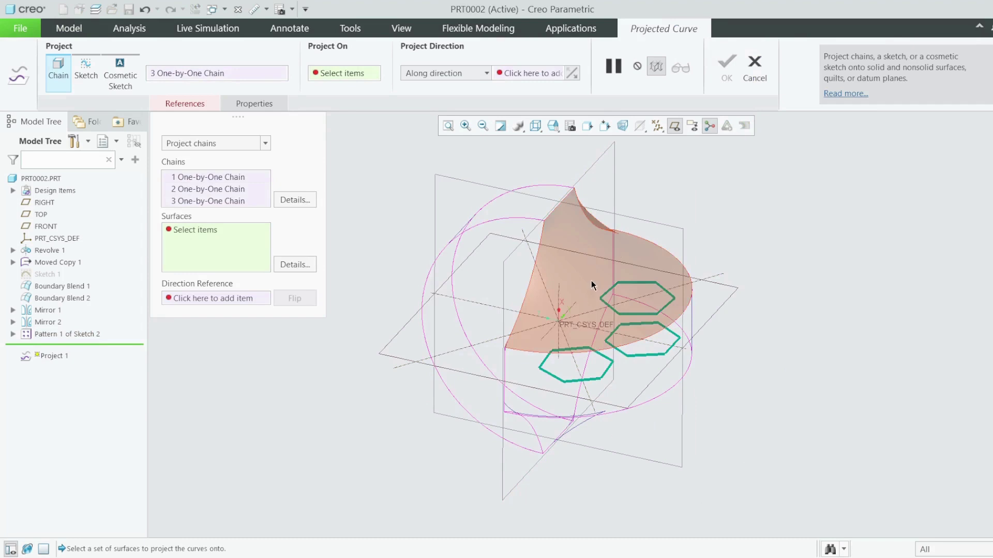
pyautogui.click(591, 280)
pyautogui.click(250, 297)
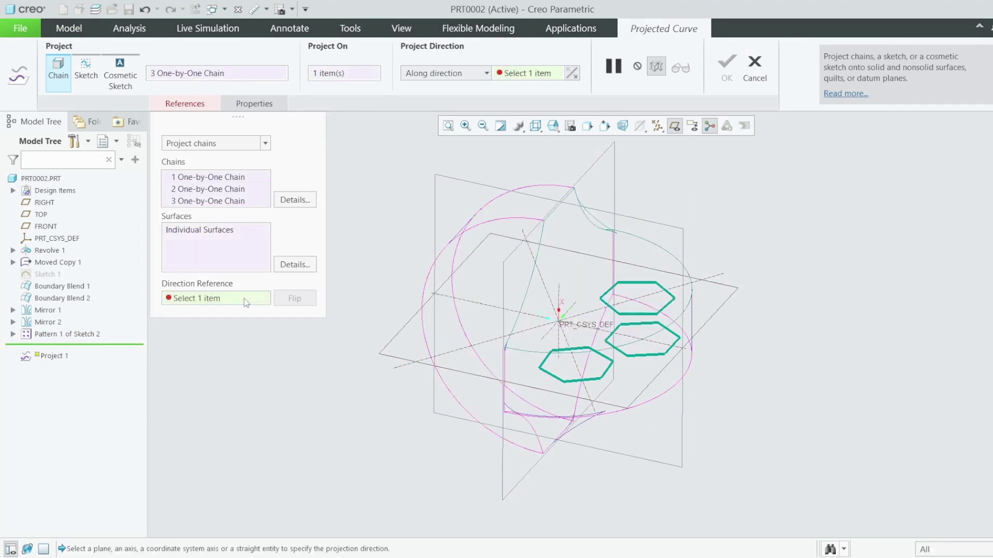
pyautogui.click(393, 354)
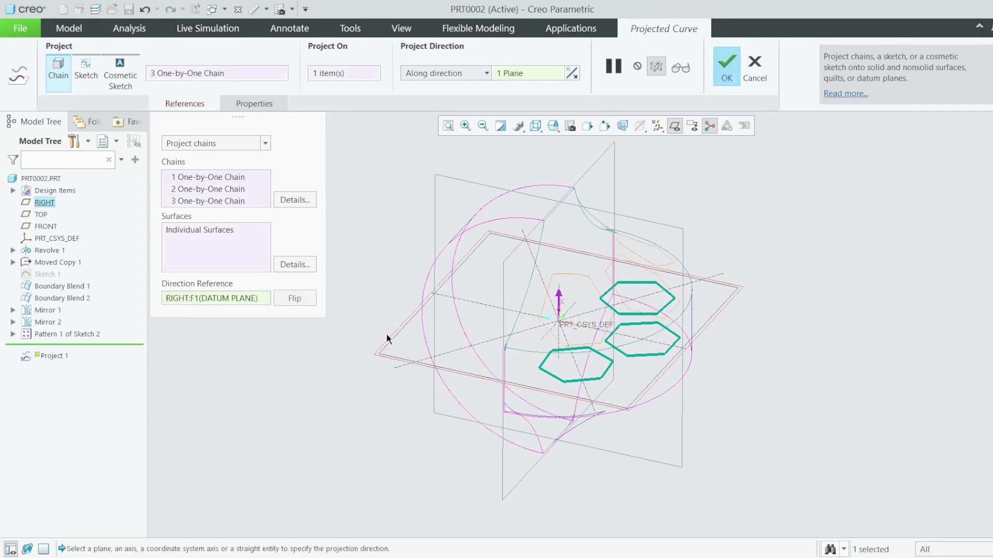
pyautogui.click(725, 71)
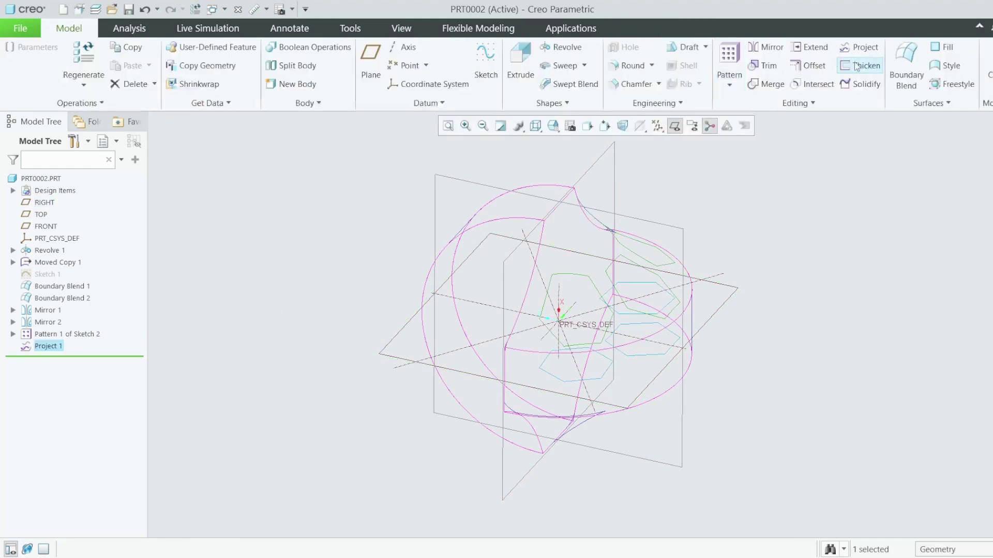
# Project the three patterned hexagons as chains onto the lower curved blend surface, using the RIGHT plane as direction reference
pyautogui.click(873, 49)
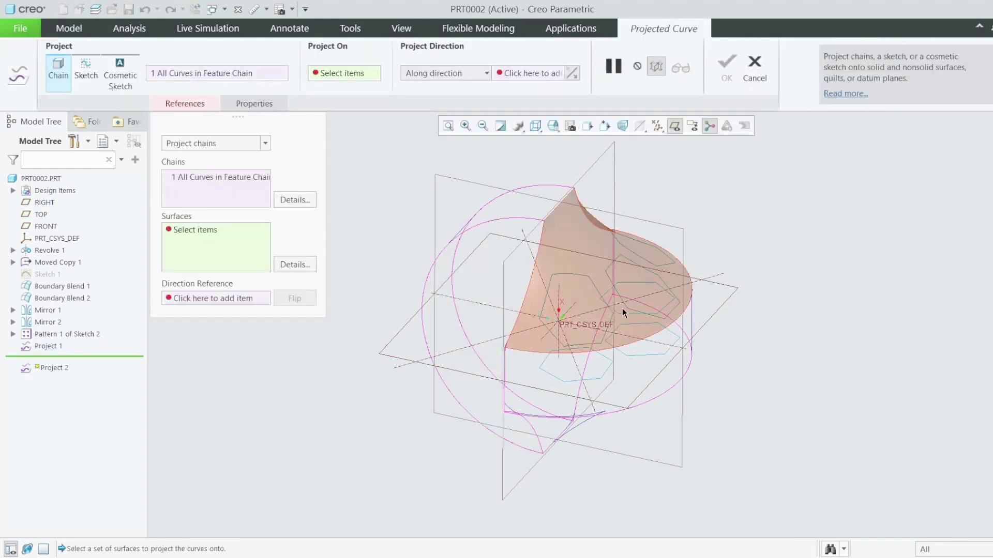
pyautogui.moveTo(627, 354); pyautogui.dragTo(613, 337, button='middle')
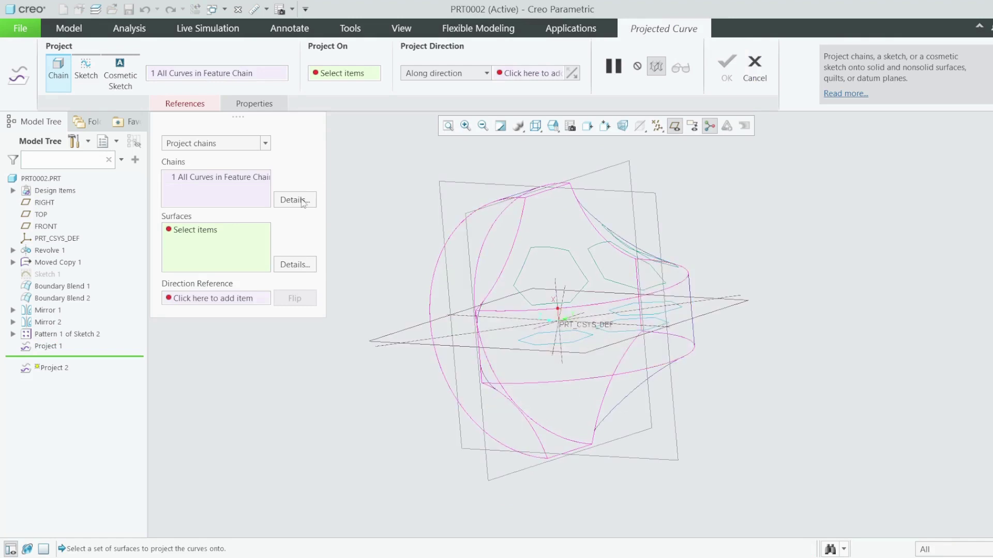
pyautogui.click(206, 178)
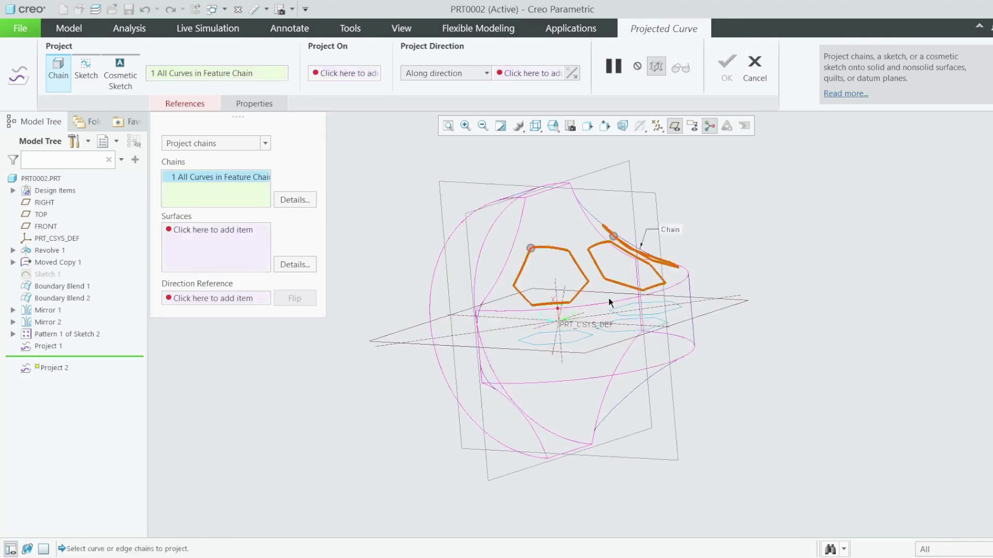
pyautogui.click(665, 316)
pyautogui.click(628, 331)
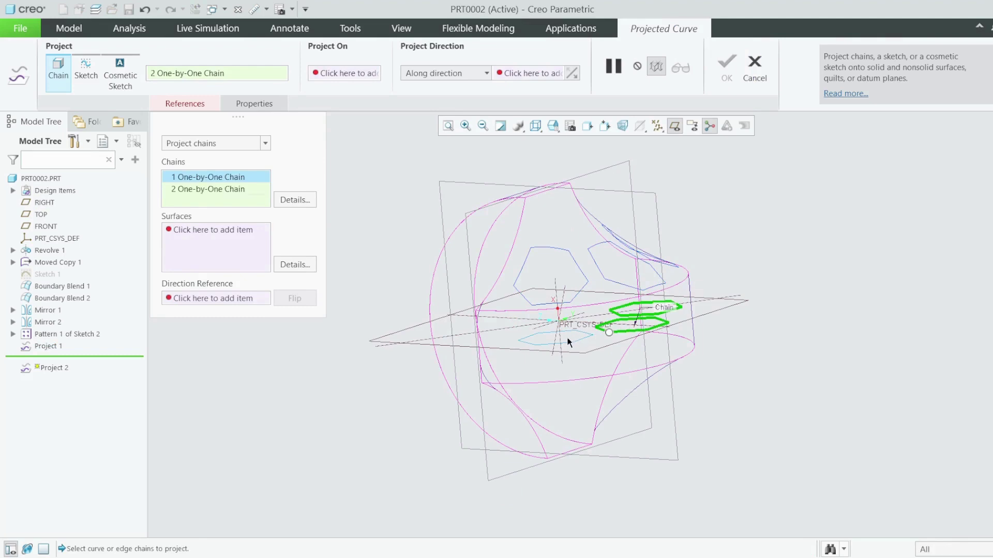
pyautogui.click(532, 338)
pyautogui.click(248, 261)
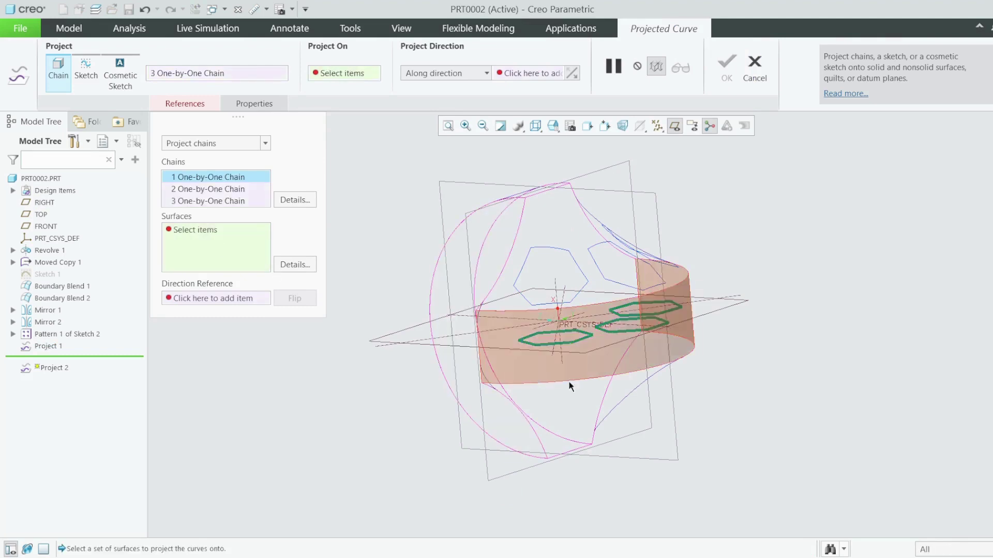
pyautogui.click(608, 398)
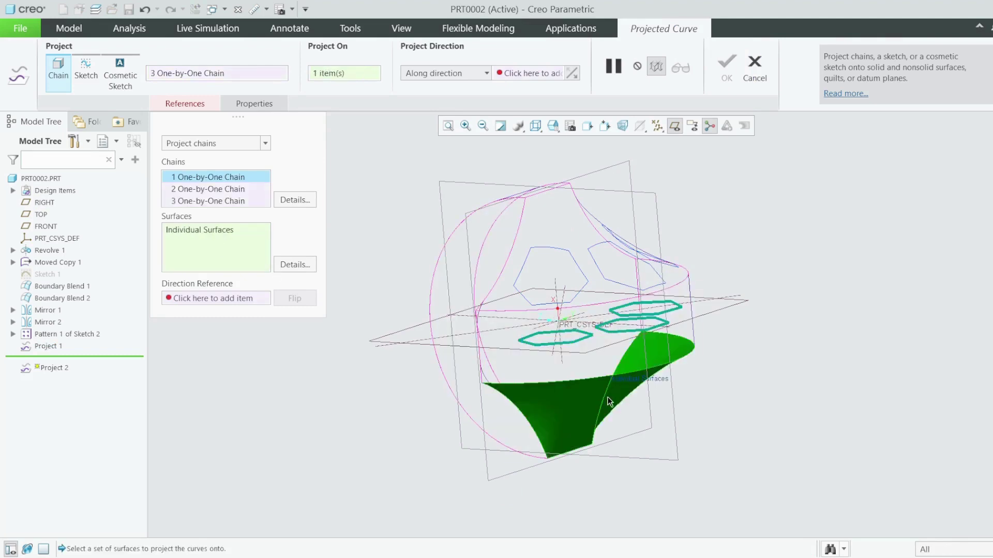
pyautogui.click(231, 298)
pyautogui.click(390, 341)
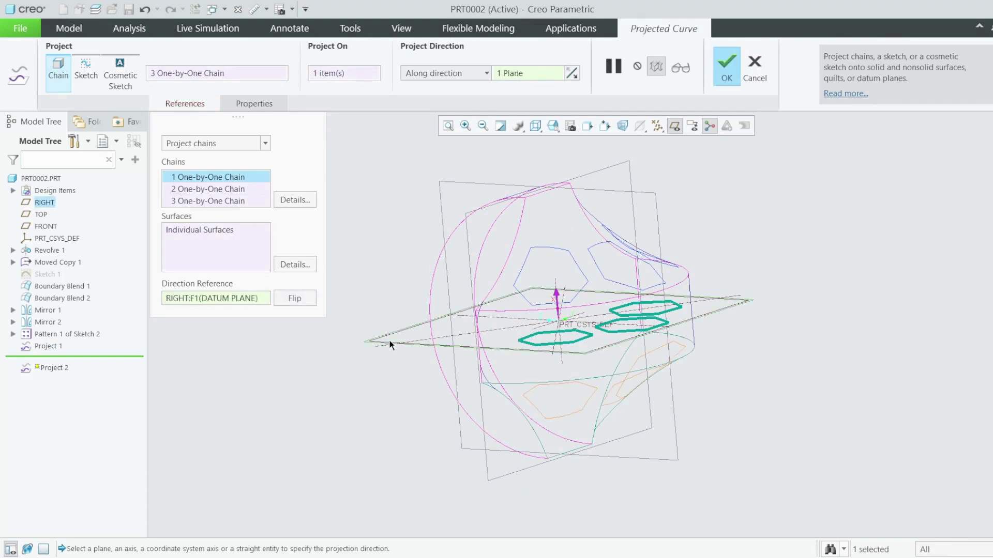
pyautogui.click(557, 296)
pyautogui.click(726, 68)
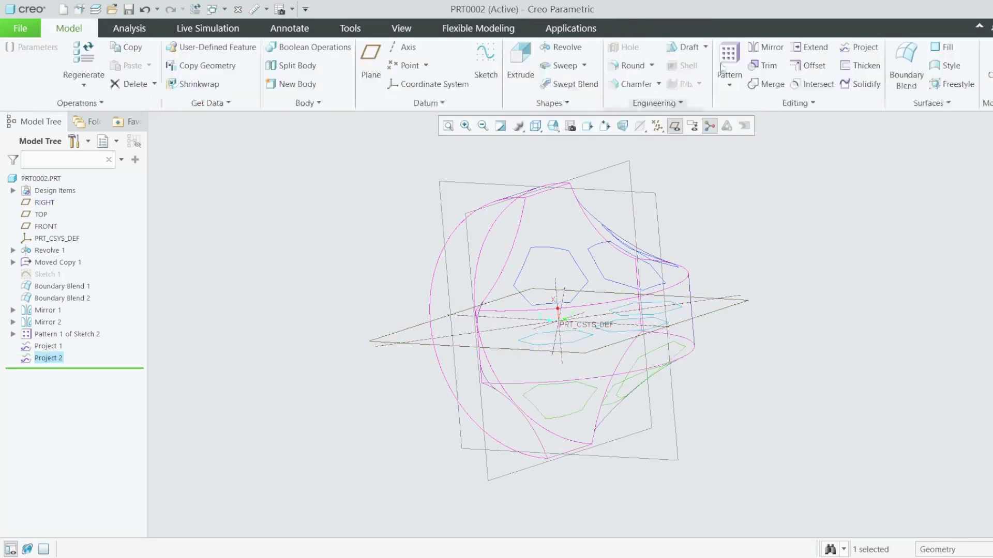
pyautogui.click(727, 209)
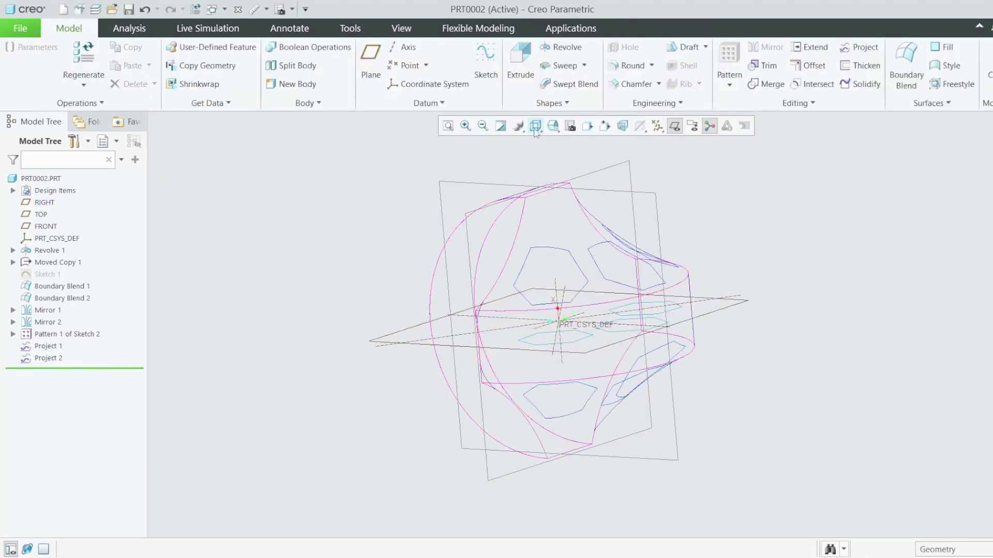
# Set the model's display style to Shading With Reflections and turn off the datum planes
pyautogui.moveTo(611, 230); pyautogui.dragTo(632, 236, button='middle')
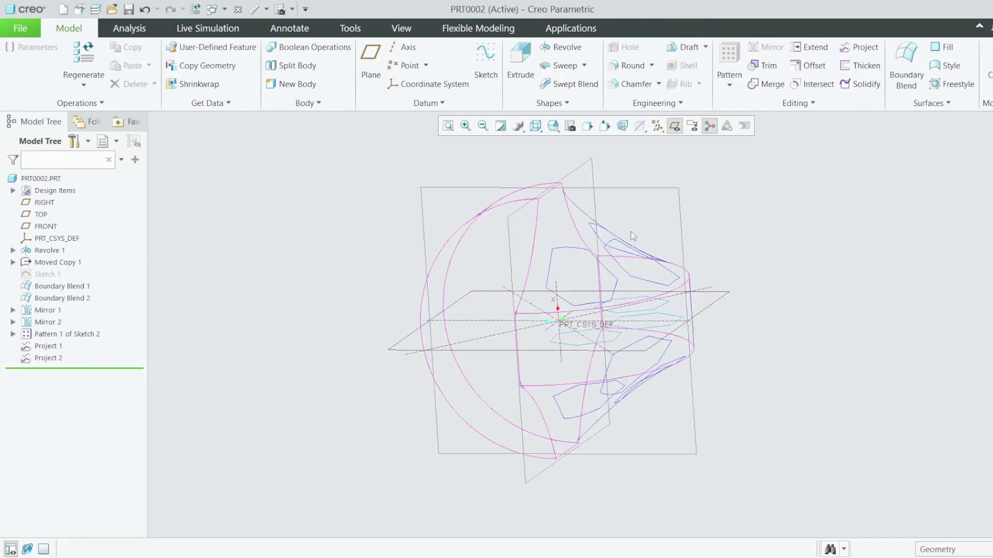
pyautogui.click(541, 132)
pyautogui.click(562, 144)
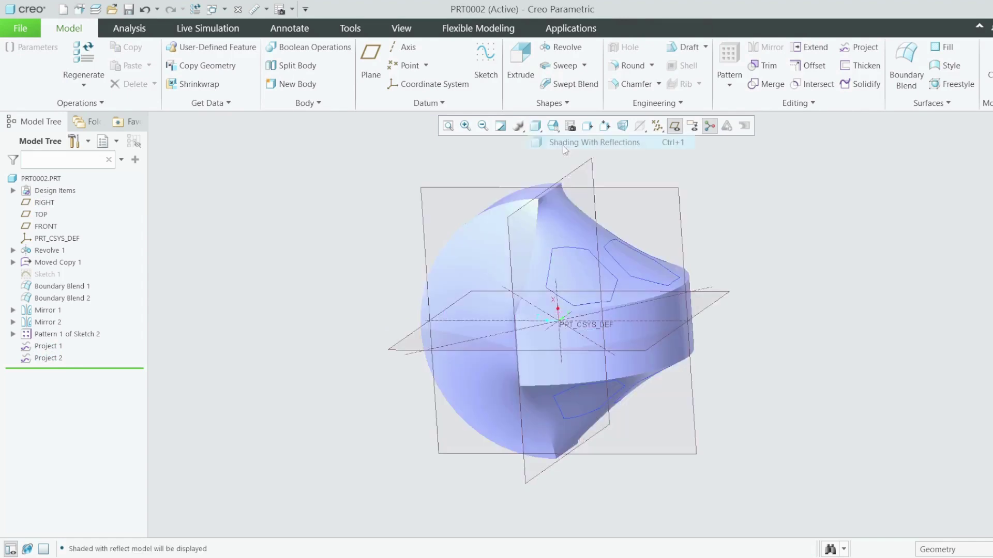
pyautogui.click(675, 125)
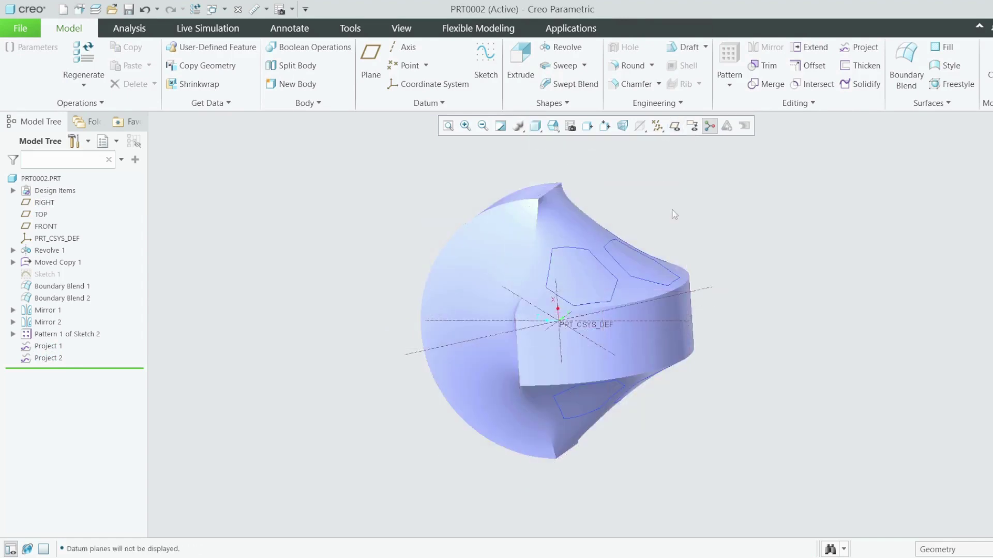
# Hide the remaining visible members of the Sketch 2 pattern, leaving the projected hexagons shown
pyautogui.click(488, 321)
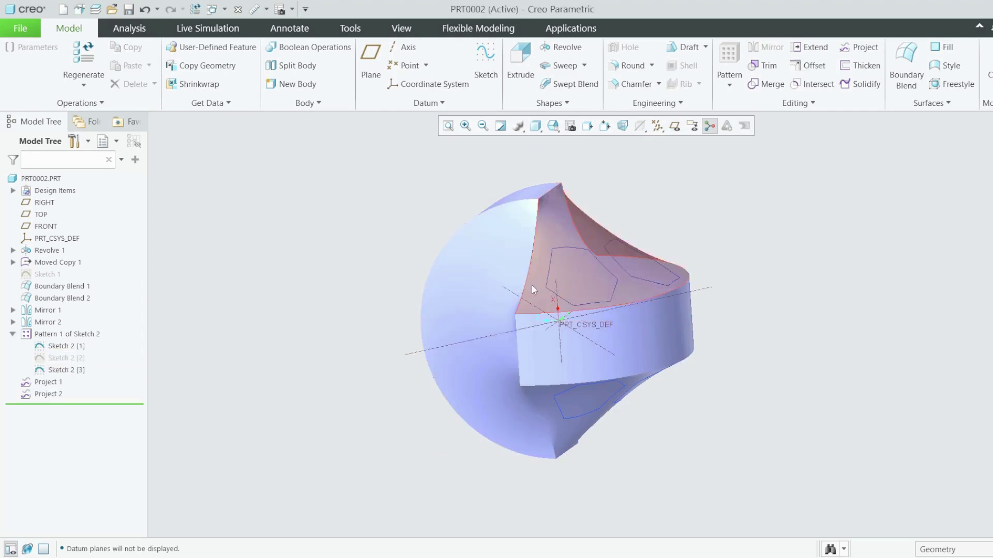
pyautogui.click(538, 327)
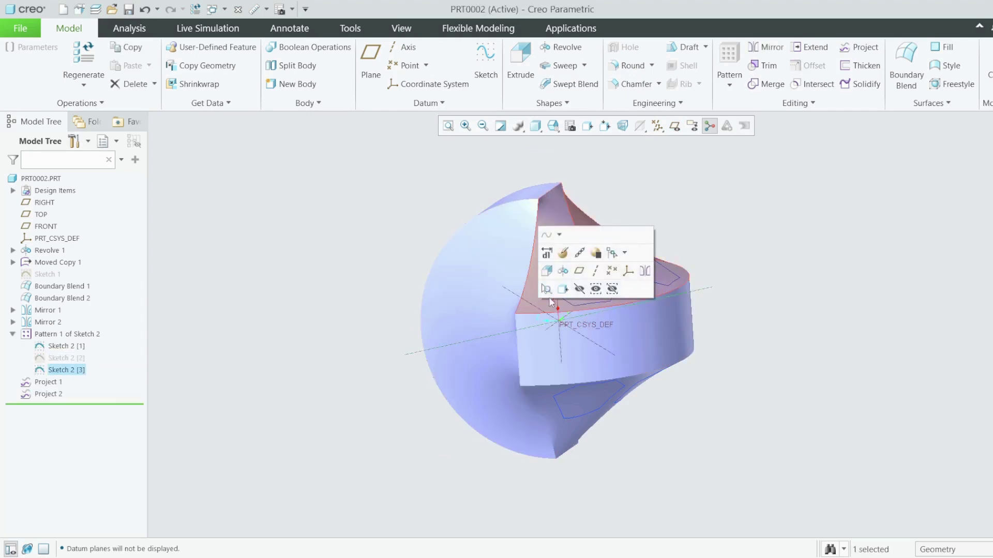
pyautogui.click(582, 288)
pyautogui.click(585, 336)
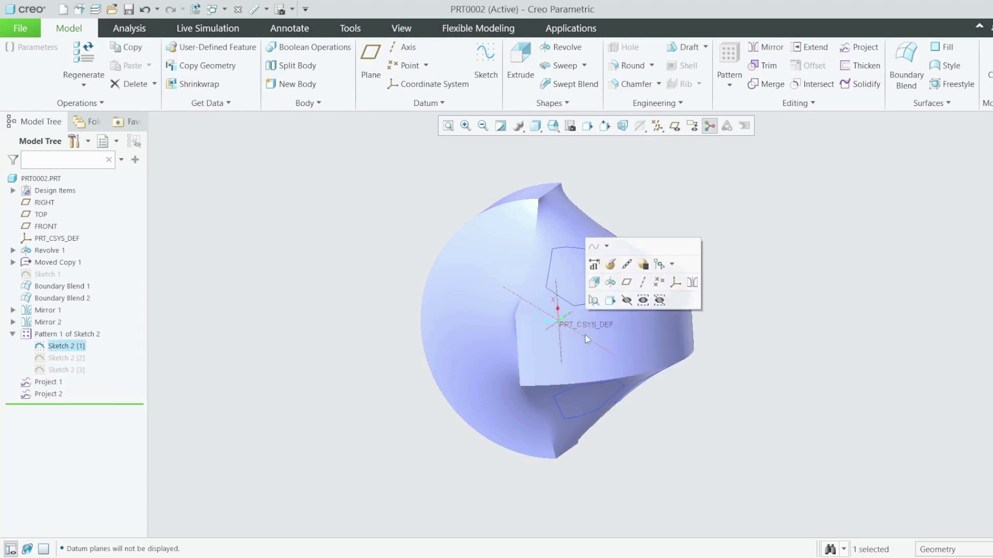
pyautogui.click(624, 301)
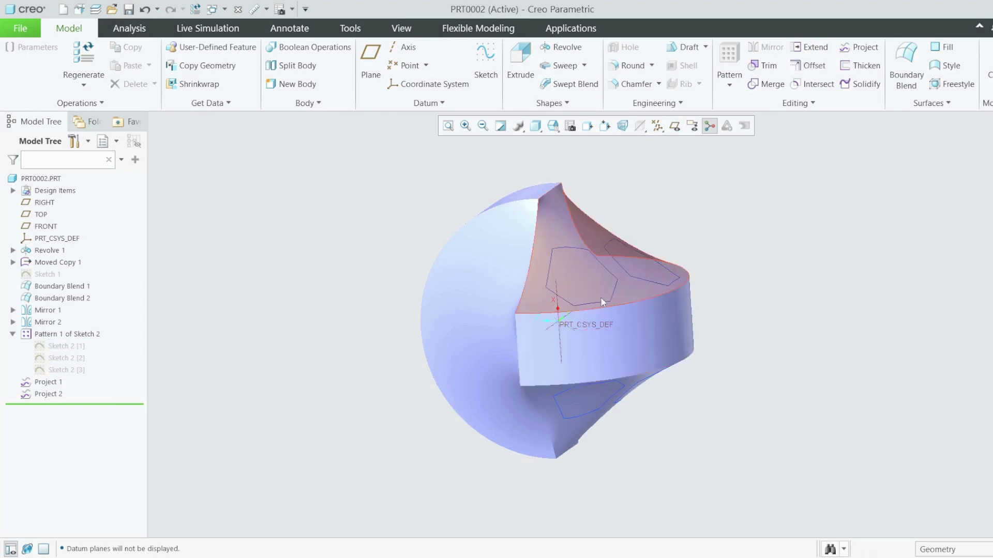
# Trim the upper blend quilt with its leftmost projected hexagon, removing the area inside the curve
pyautogui.moveTo(600, 297)
pyautogui.mouseDown(button='middle')
pyautogui.moveTo(572, 304)
pyautogui.moveTo(573, 237)
pyautogui.mouseUp(button='middle')
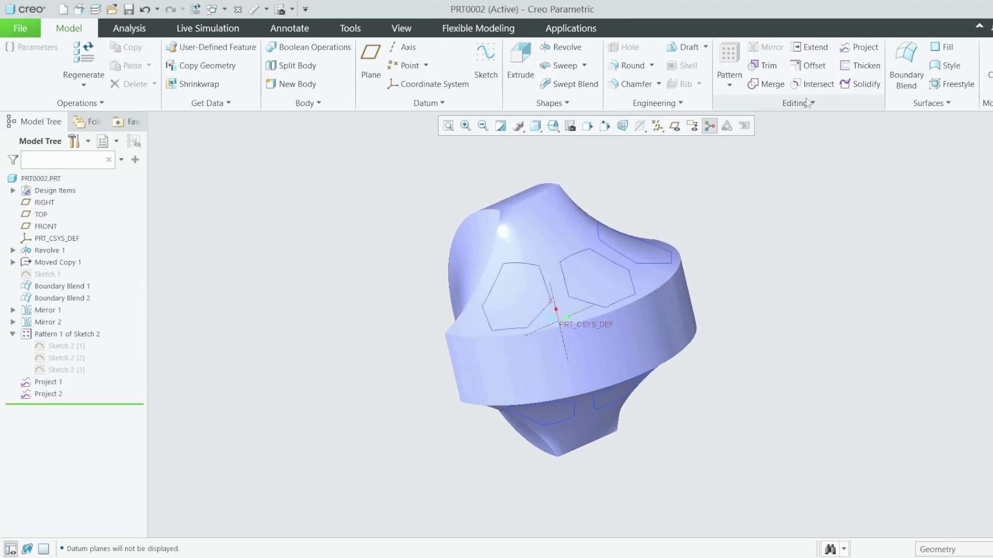
pyautogui.click(778, 74)
pyautogui.click(551, 208)
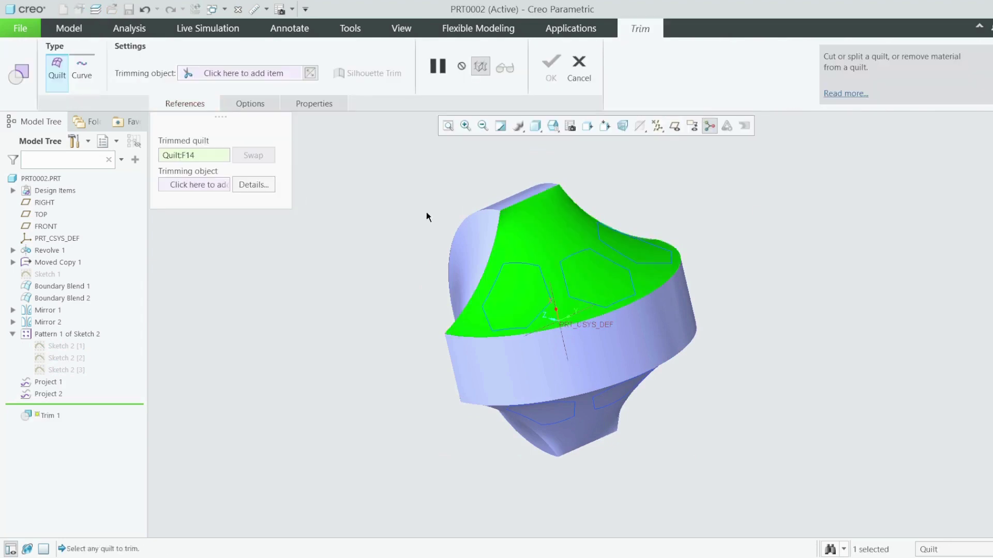
pyautogui.click(216, 185)
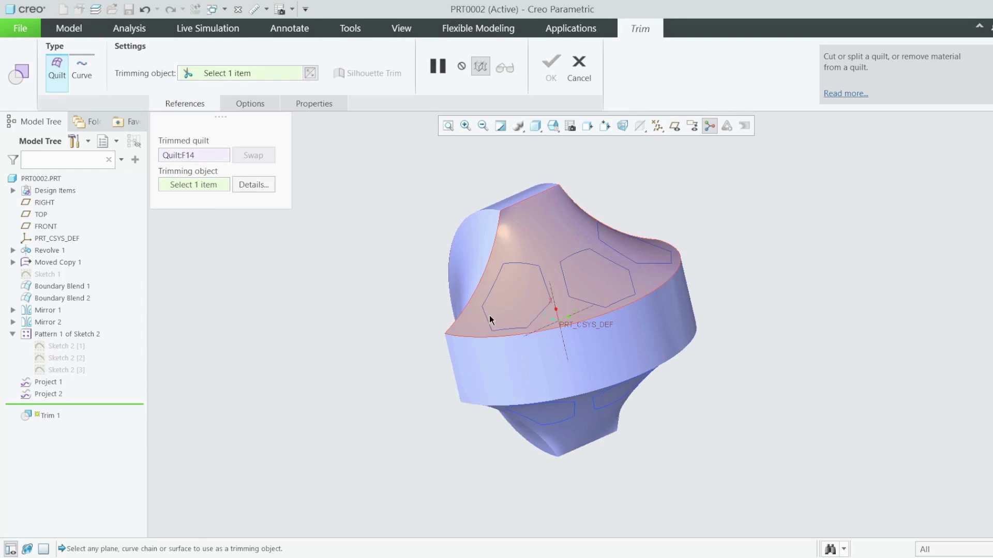
pyautogui.click(497, 278)
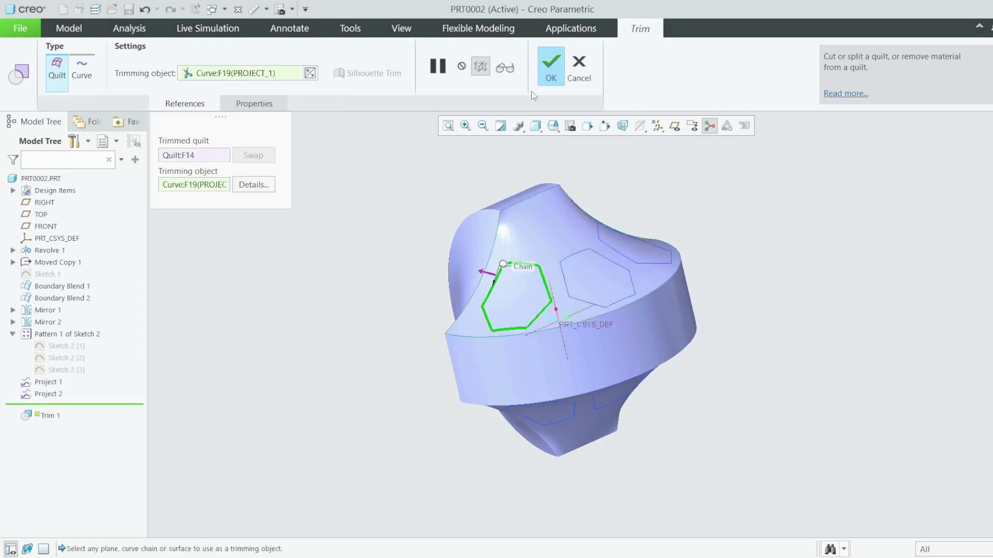
pyautogui.click(551, 65)
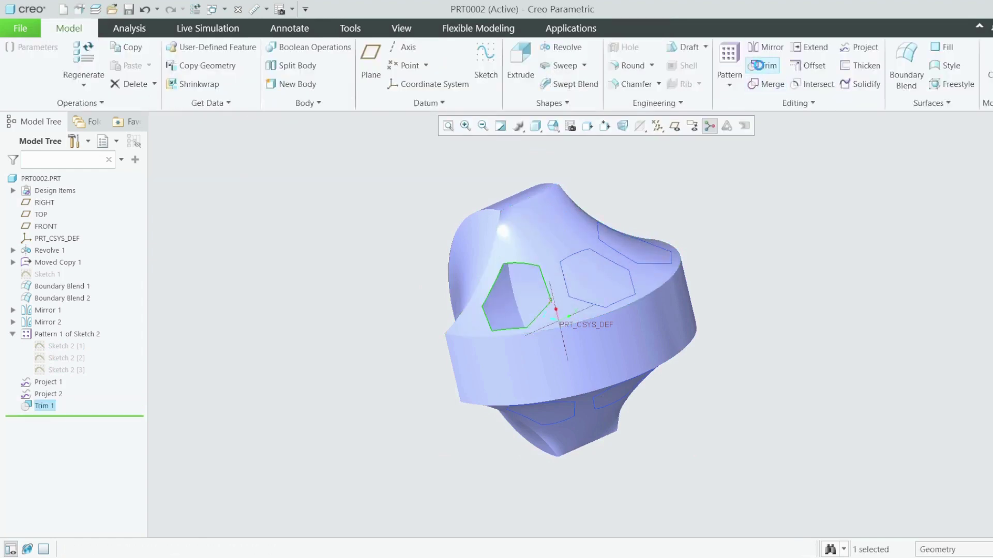
# Trim the upper blend quilt with the other two projected hexagons, one Trim feature each, removing the areas inside them
pyautogui.click(760, 65)
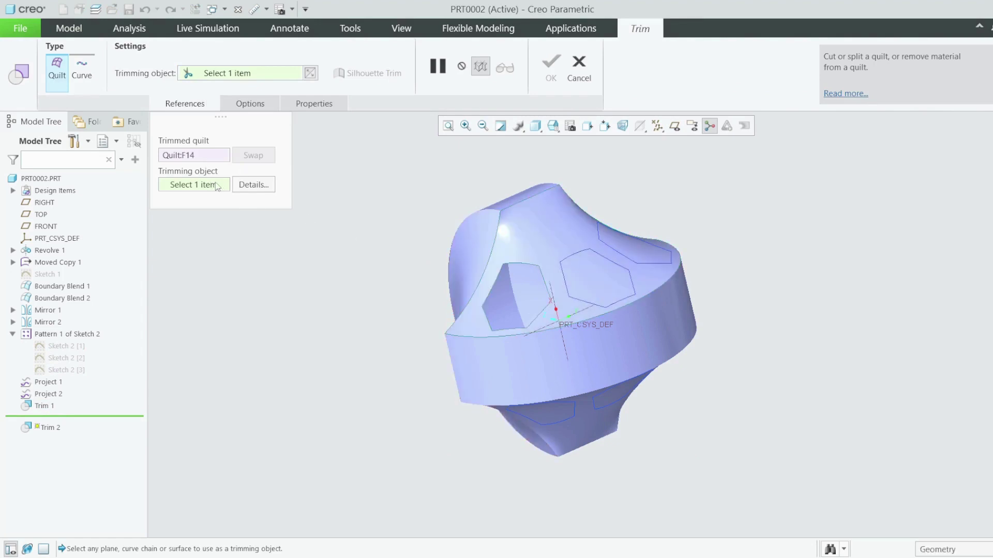
pyautogui.click(580, 252)
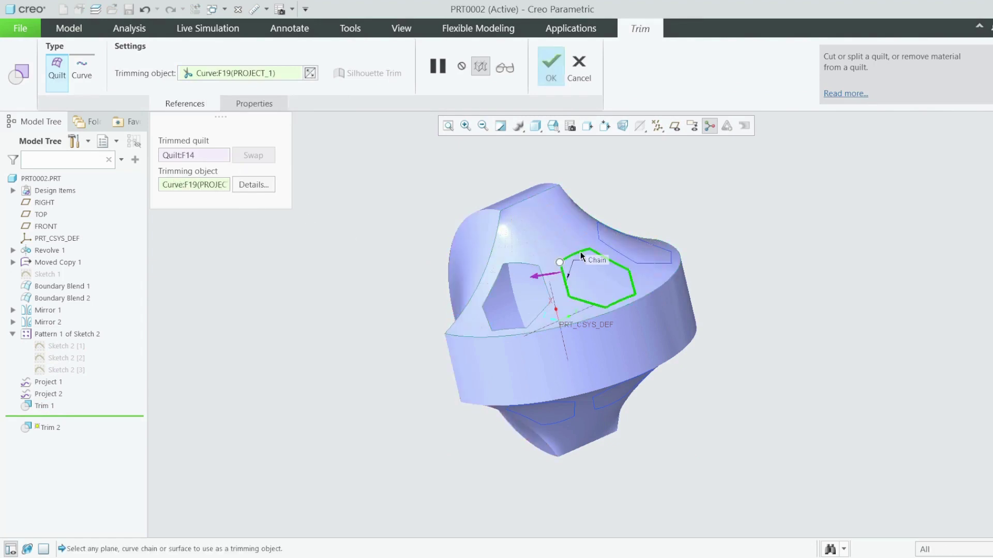
pyautogui.click(551, 70)
pyautogui.click(762, 65)
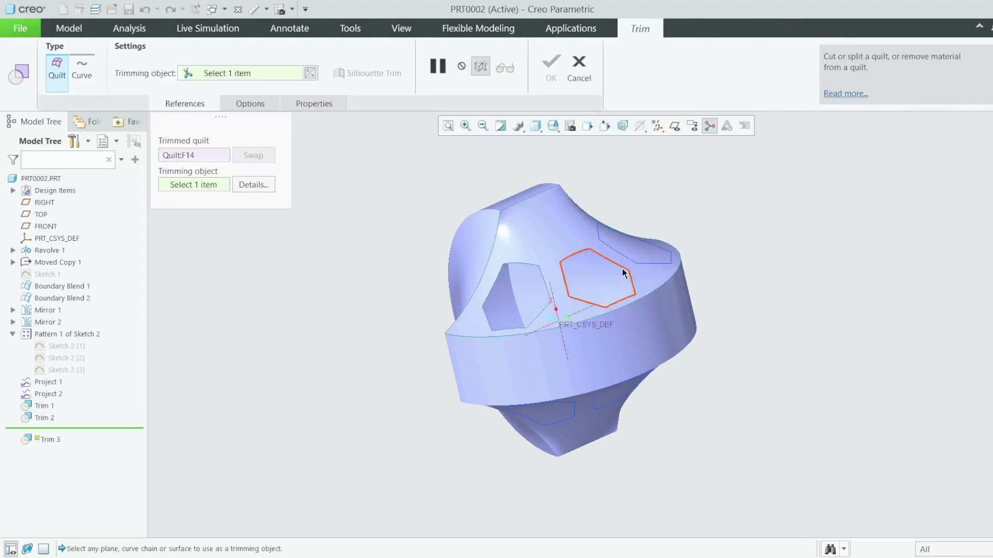
pyautogui.moveTo(631, 265); pyautogui.dragTo(593, 264, button='middle')
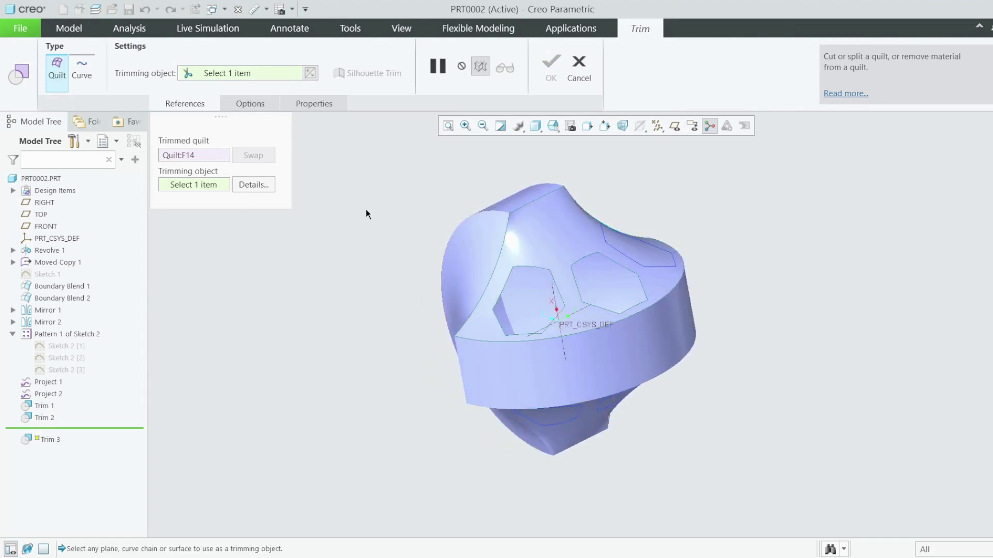
pyautogui.click(616, 248)
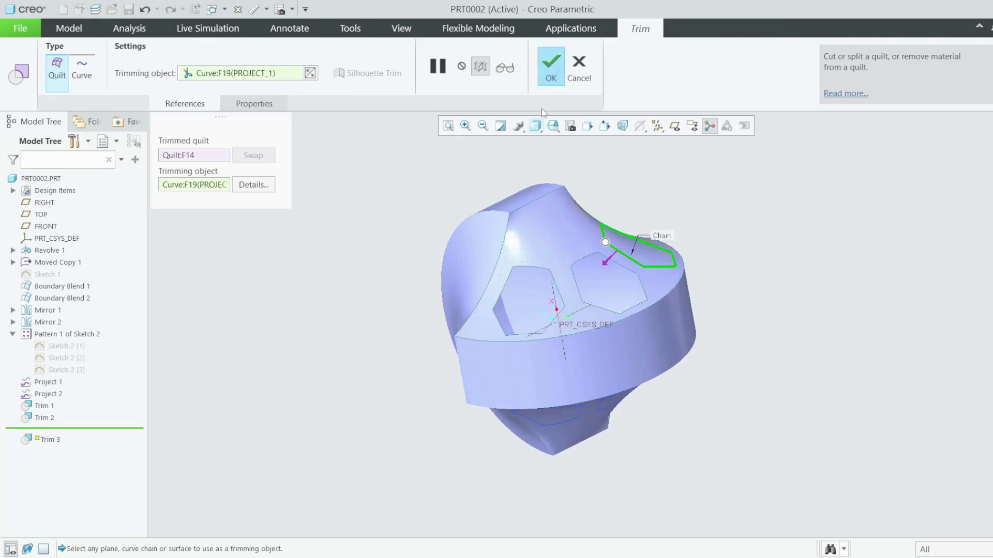
pyautogui.click(549, 66)
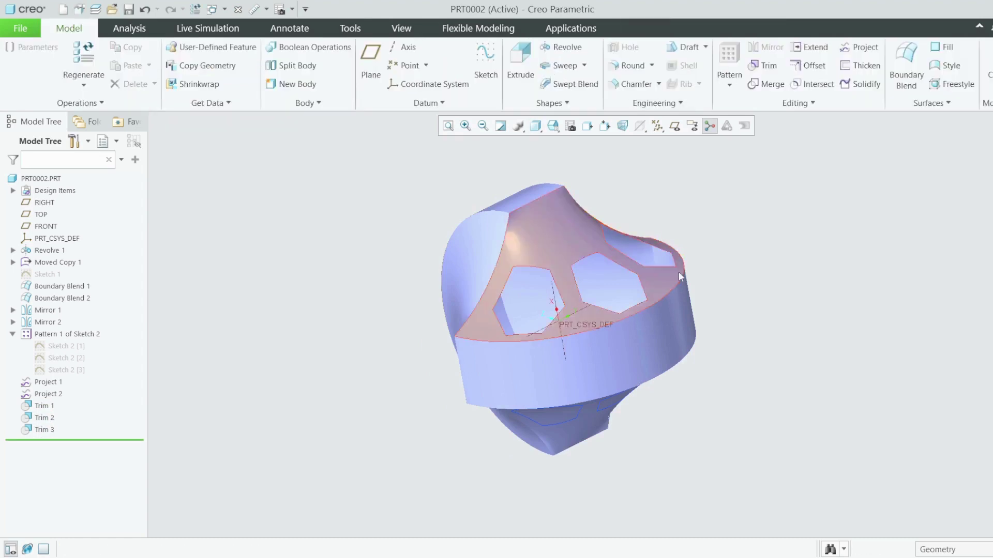
# Turn the datum planes on and trim the lower blend quilt with its leftmost projected hexagon, removing the inside
pyautogui.moveTo(678, 271); pyautogui.dragTo(714, 213, button='middle')
pyautogui.click(676, 127)
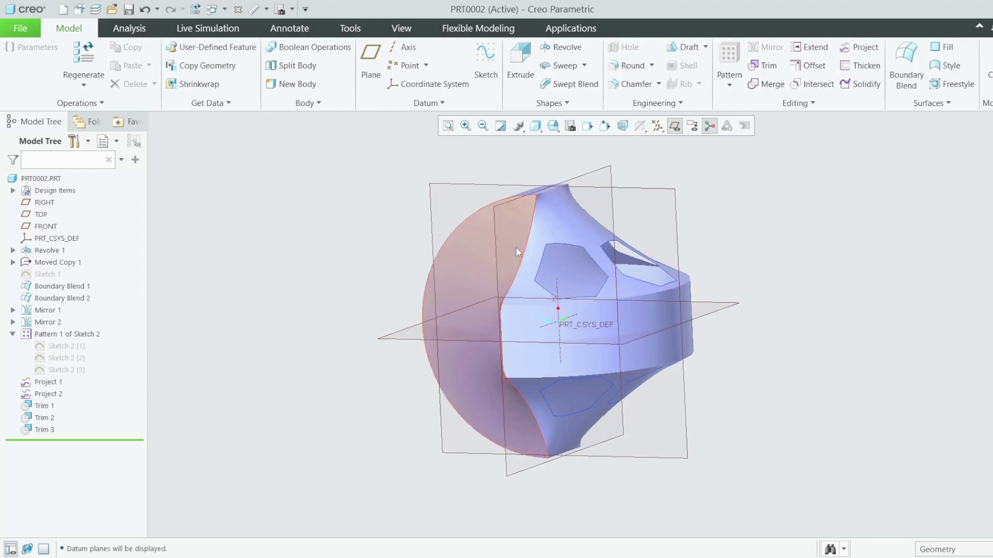
pyautogui.moveTo(601, 397); pyautogui.dragTo(579, 365, button='middle')
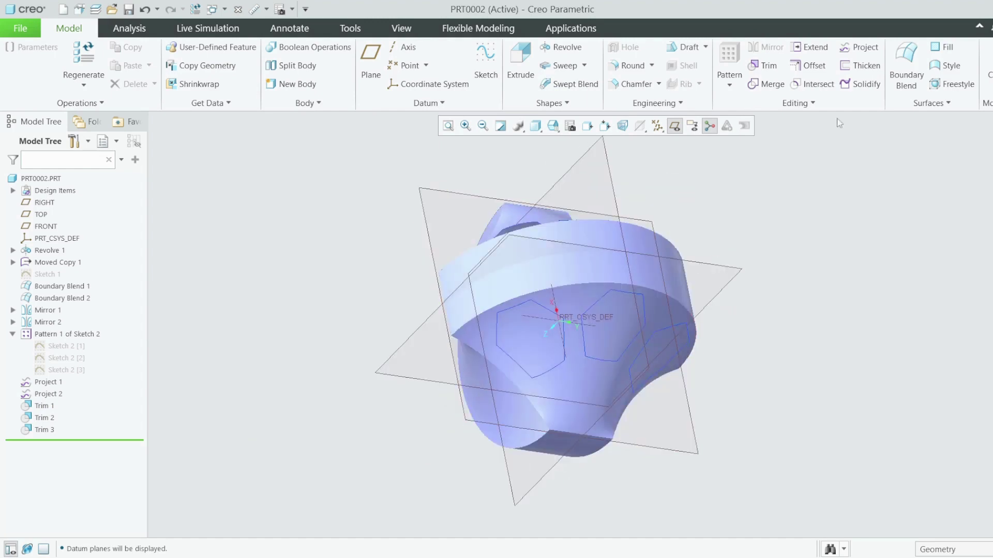
pyautogui.click(763, 66)
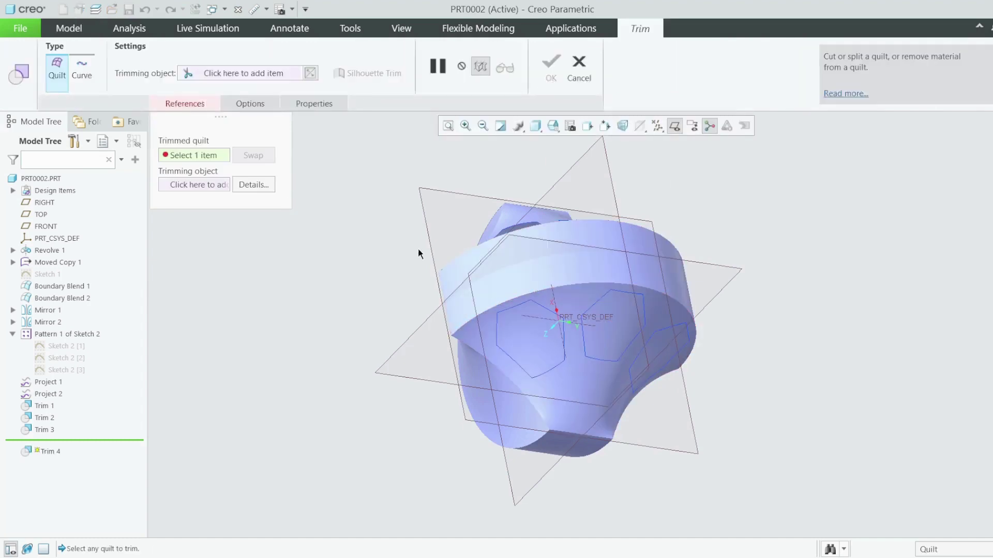
pyautogui.click(568, 398)
pyautogui.click(193, 184)
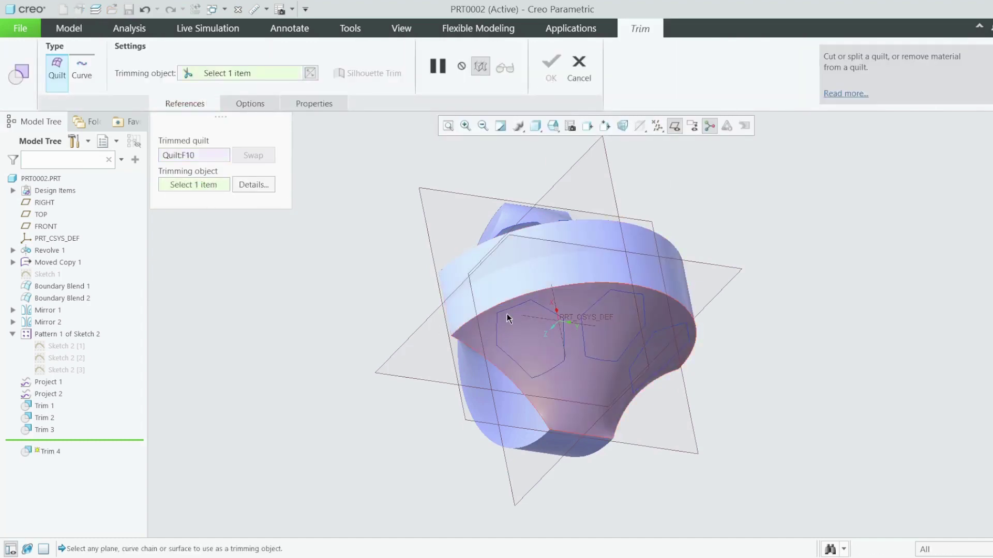
pyautogui.click(535, 363)
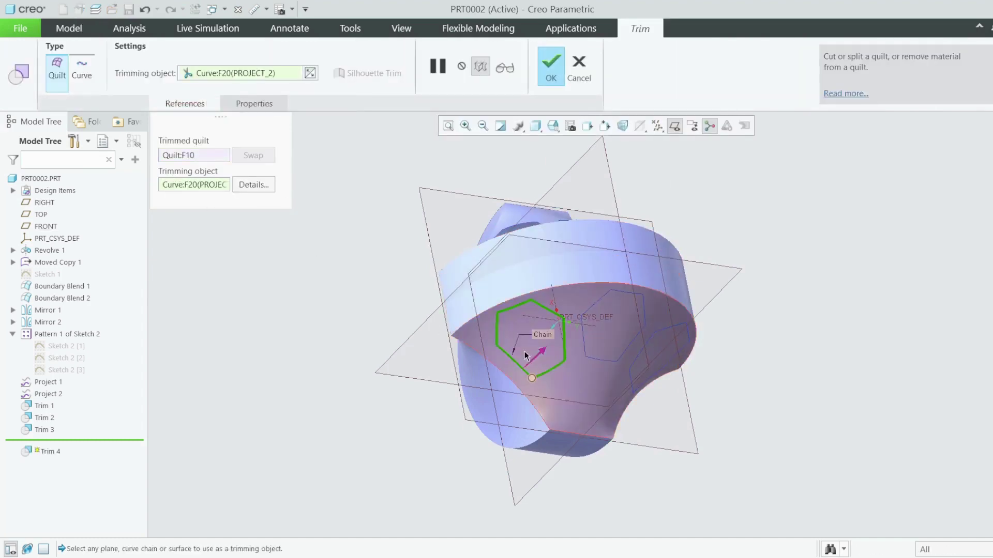
pyautogui.click(550, 66)
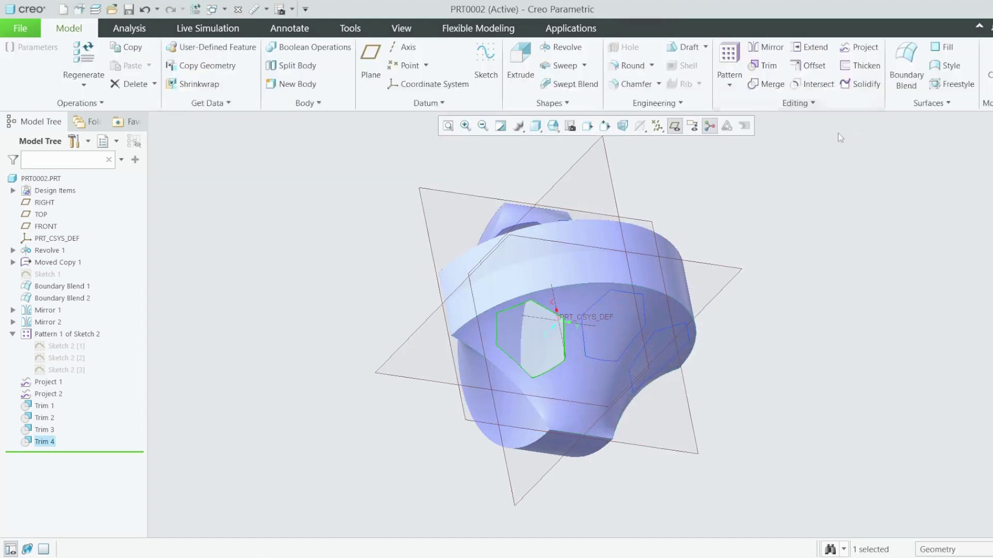
# Trim the lower blend quilt with its middle projected hexagon, removing the area inside the curve
pyautogui.click(764, 66)
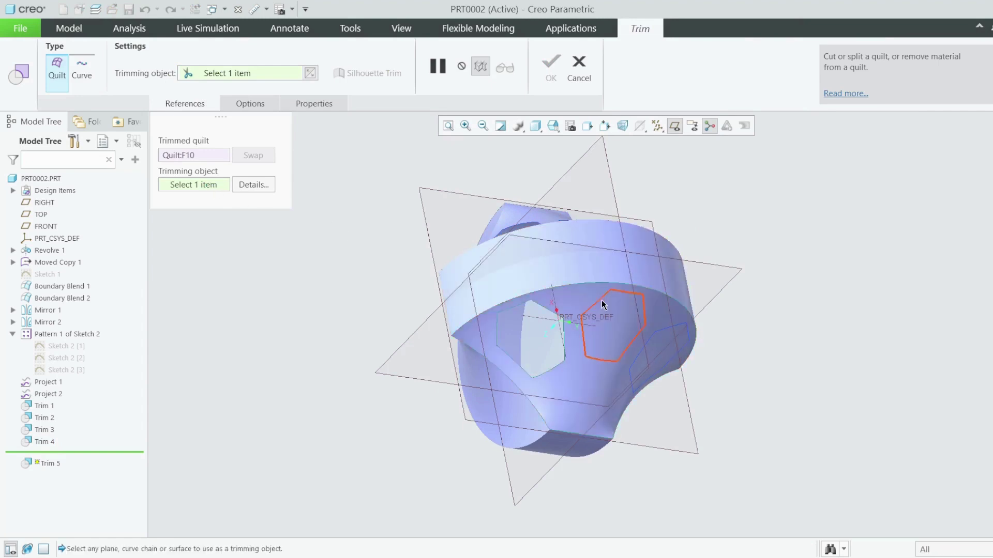
pyautogui.click(633, 291)
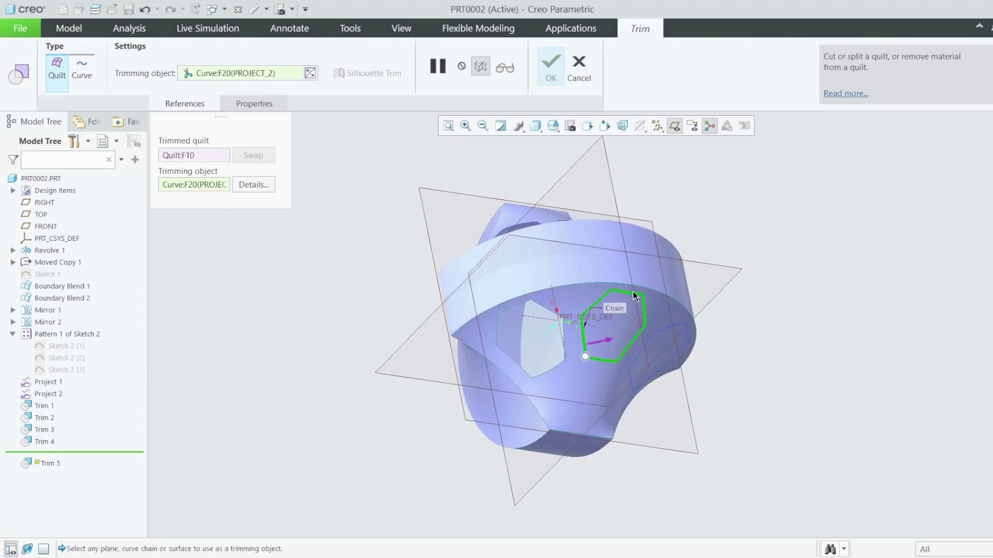
pyautogui.click(603, 340)
pyautogui.click(551, 67)
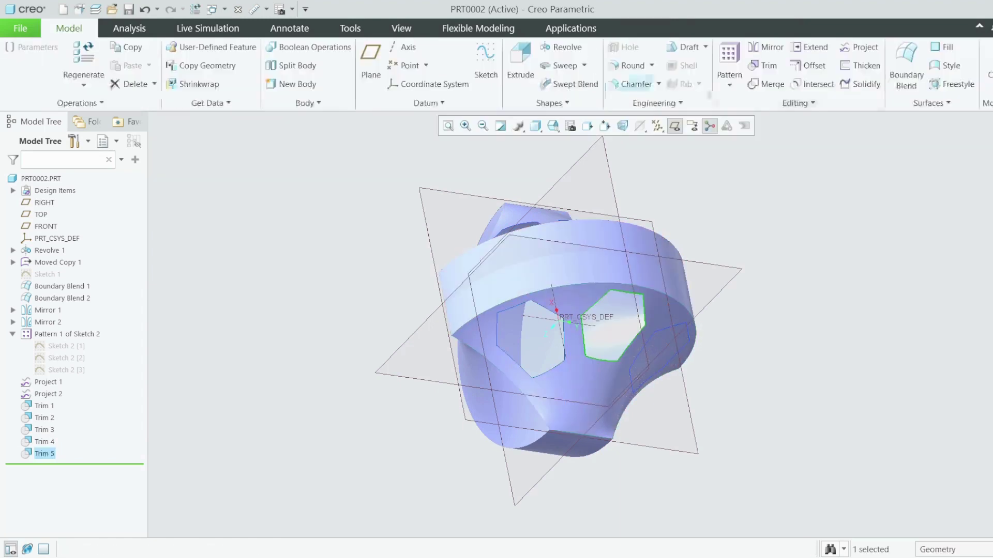
# Trim the lower blend quilt with its last remaining projected hexagon, removing the area inside the curve
pyautogui.click(578, 320)
pyautogui.moveTo(578, 320); pyautogui.dragTo(505, 351, button='middle')
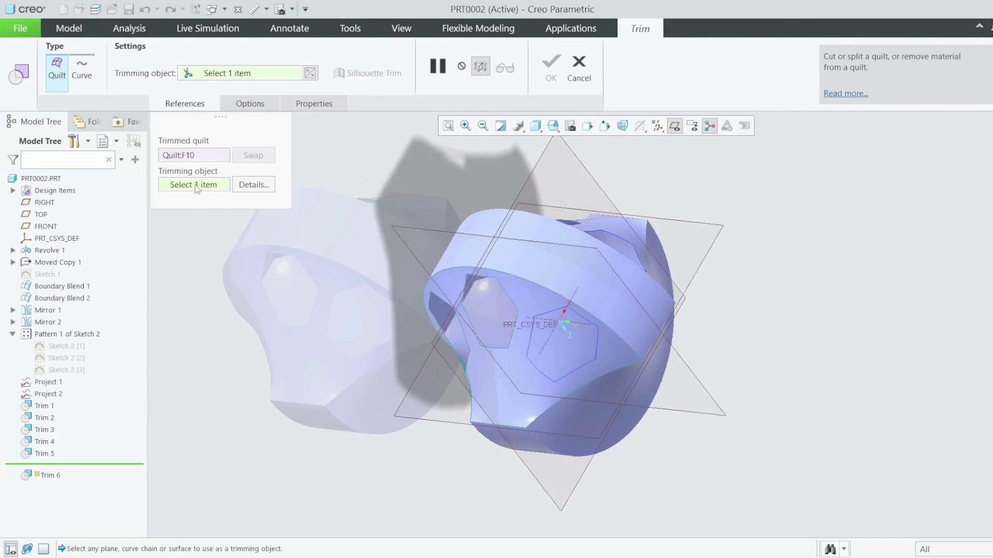
pyautogui.click(554, 310)
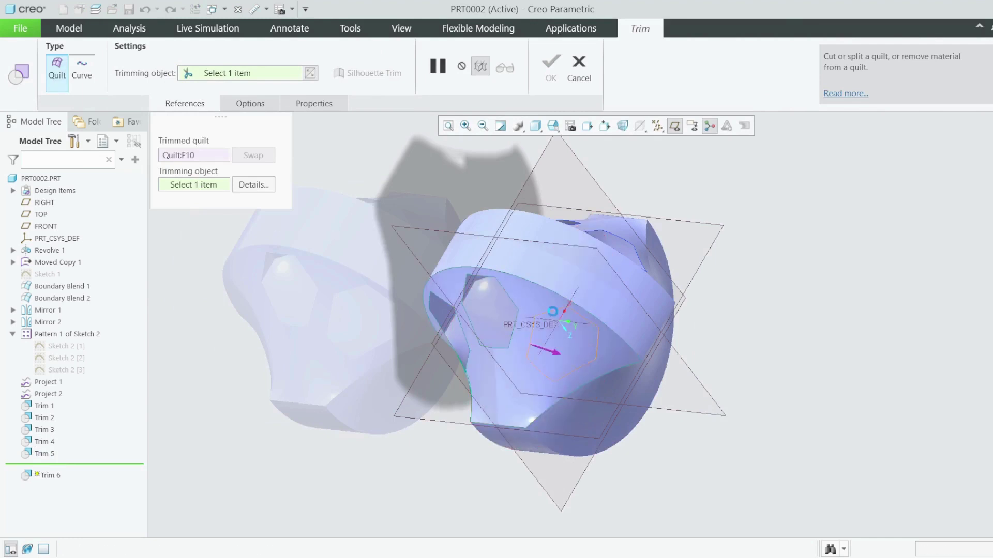
pyautogui.click(558, 354)
pyautogui.click(550, 67)
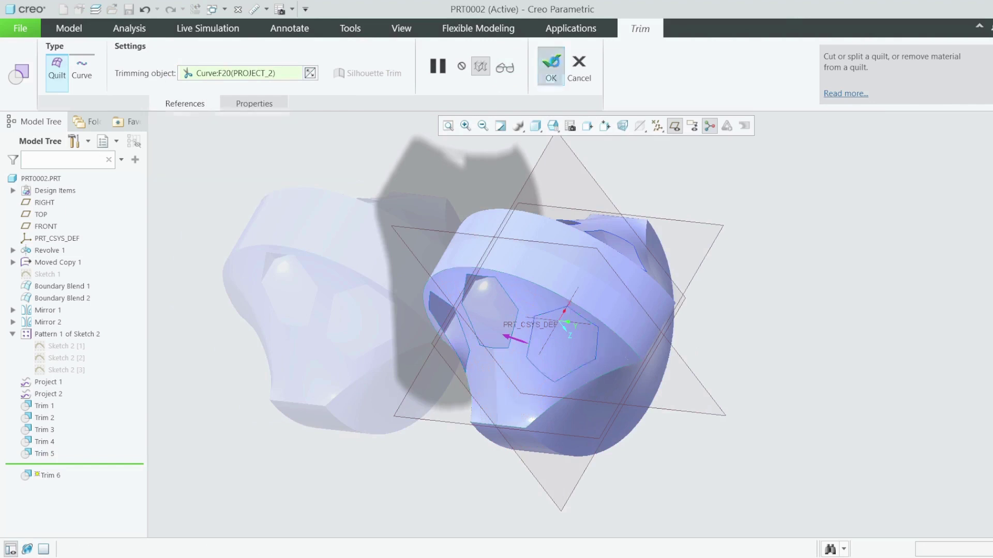
pyautogui.moveTo(454, 229); pyautogui.dragTo(610, 268, button='middle')
# Turn the datum planes off and merge all six quilts of the model into a single quilt
pyautogui.click(674, 125)
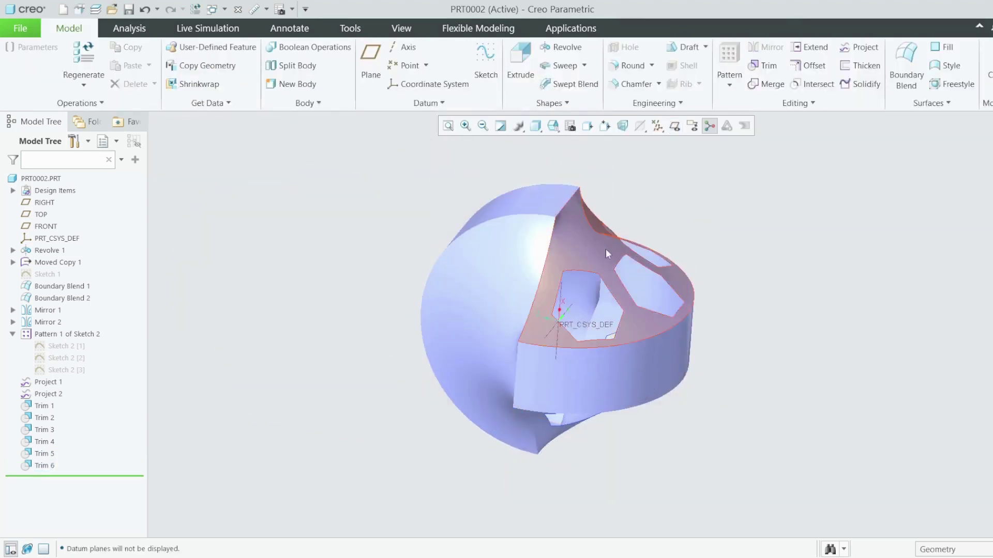
pyautogui.moveTo(351, 155); pyautogui.dragTo(863, 506)
pyautogui.click(766, 83)
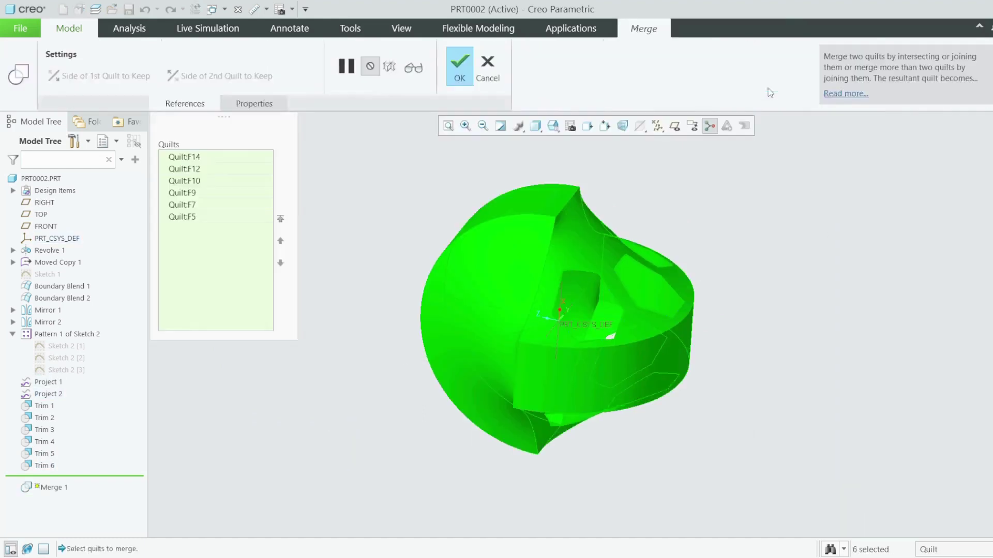
pyautogui.click(459, 67)
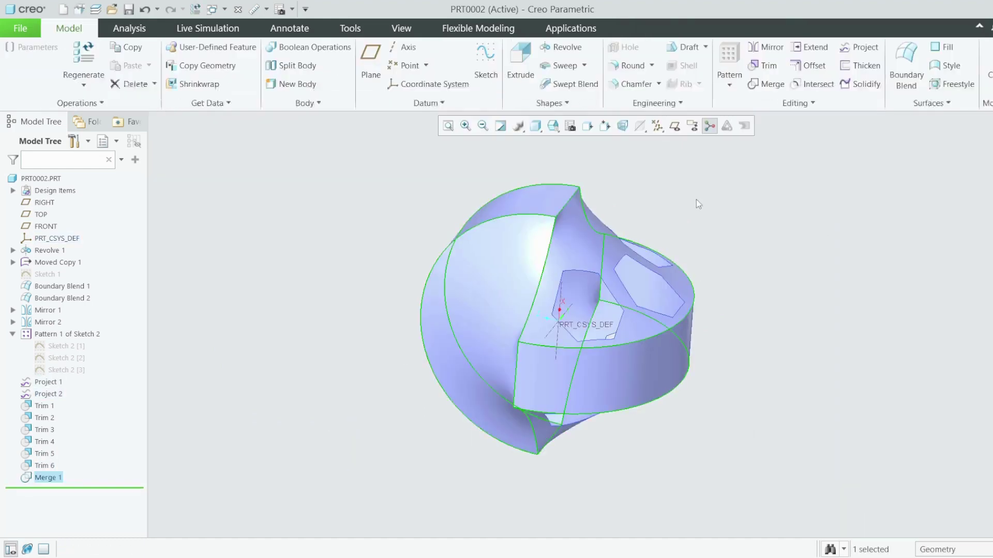
# Thicken the merged quilt inward into a solid wall with a thickness of 1.00
pyautogui.click(859, 66)
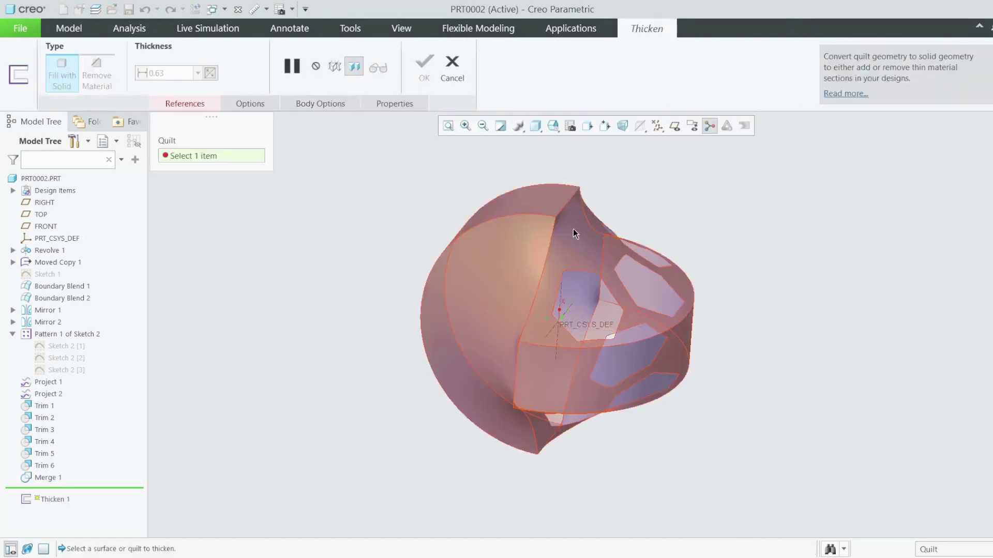
pyautogui.click(573, 229)
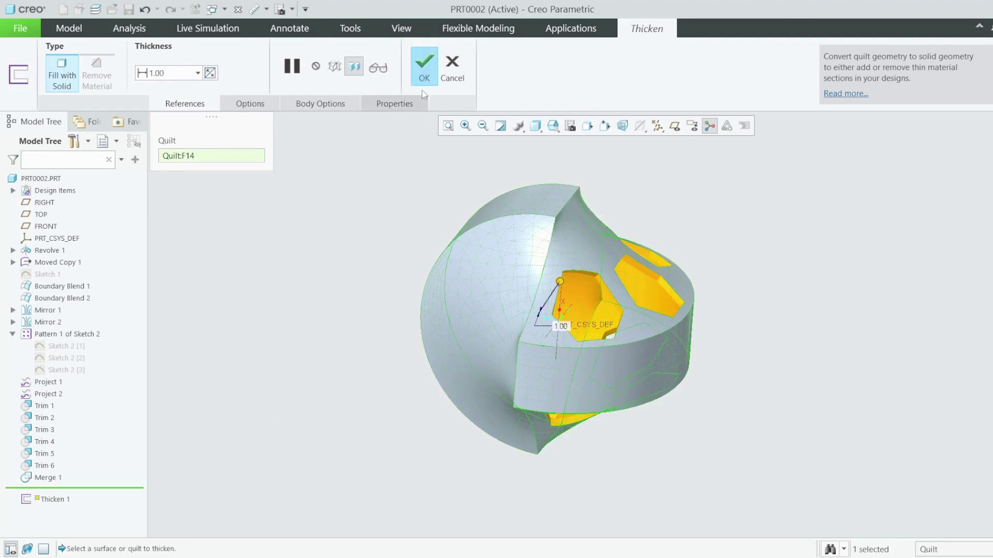
pyautogui.click(425, 68)
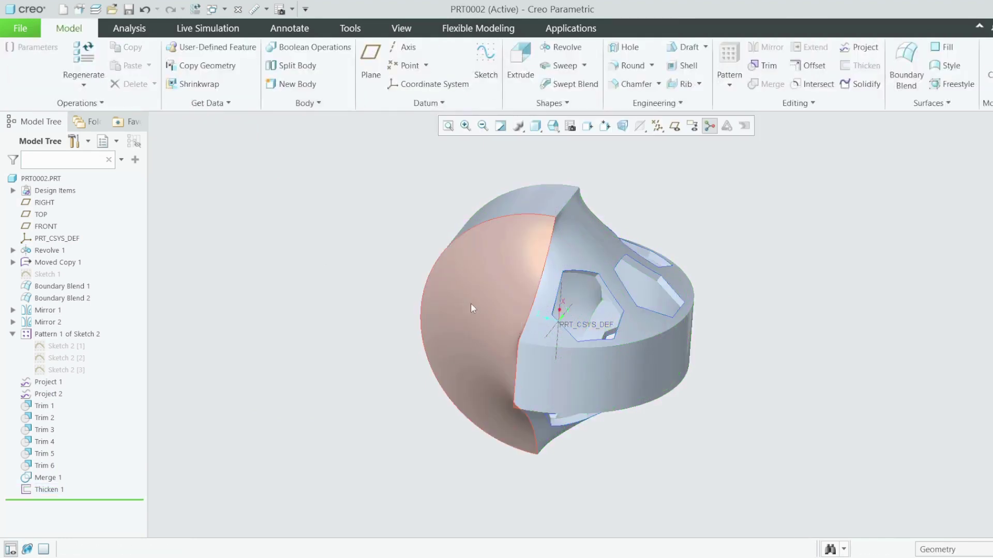
pyautogui.moveTo(470, 303)
pyautogui.mouseDown(button='middle')
pyautogui.moveTo(394, 271)
pyautogui.moveTo(287, 266)
pyautogui.moveTo(405, 279)
pyautogui.mouseUp(button='middle')
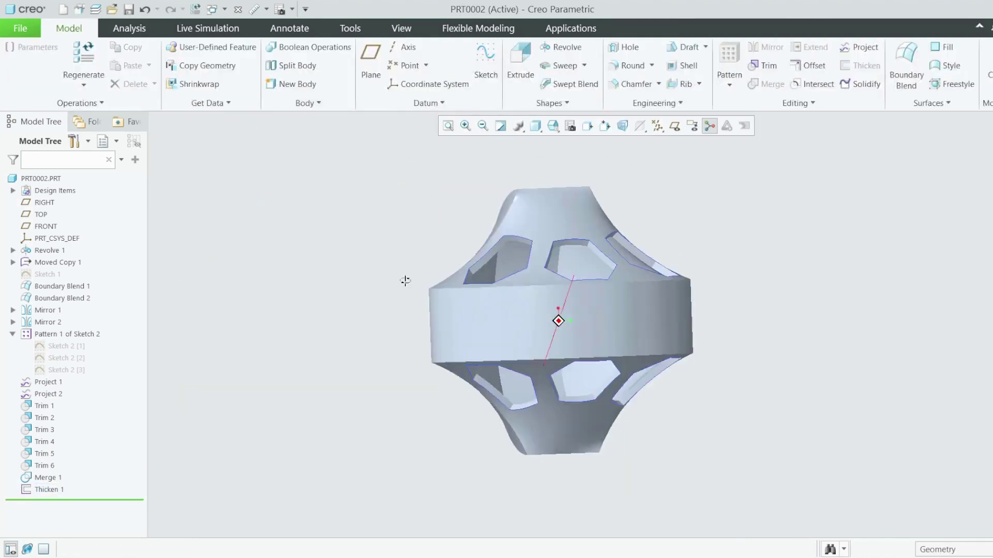
# Set the display style to shaded with edges and turn the datum planes on
pyautogui.click(536, 126)
pyautogui.click(553, 157)
pyautogui.moveTo(508, 249); pyautogui.dragTo(699, 239, button='middle')
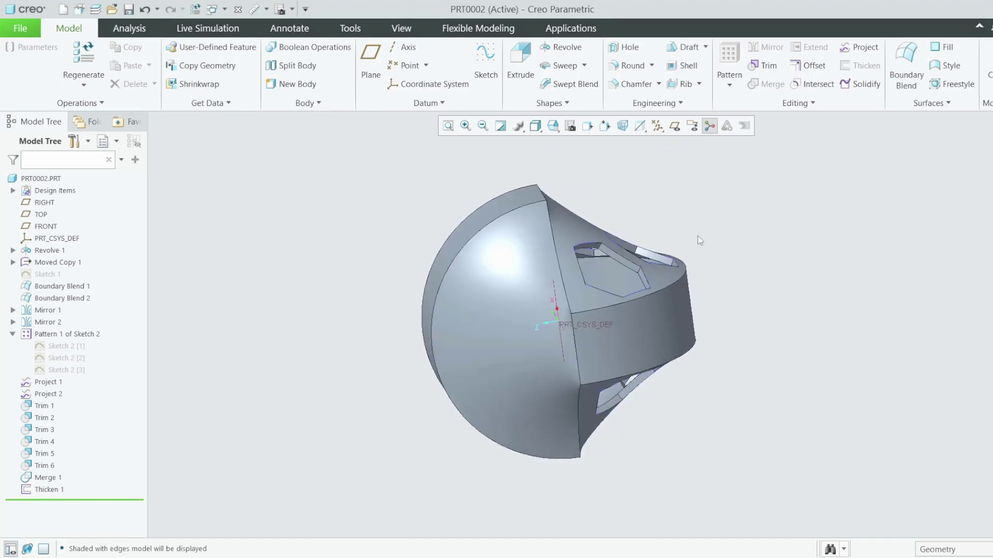
pyautogui.click(672, 128)
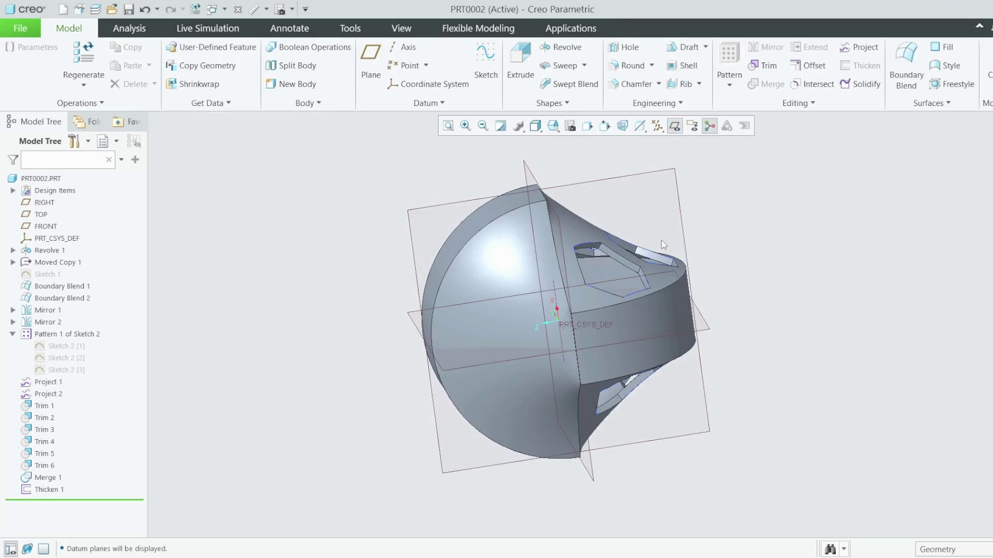
# Start a sketch on the FRONT plane, facing the sketch plane with the model clipped at it
pyautogui.hotkey('ctrl', 'd')
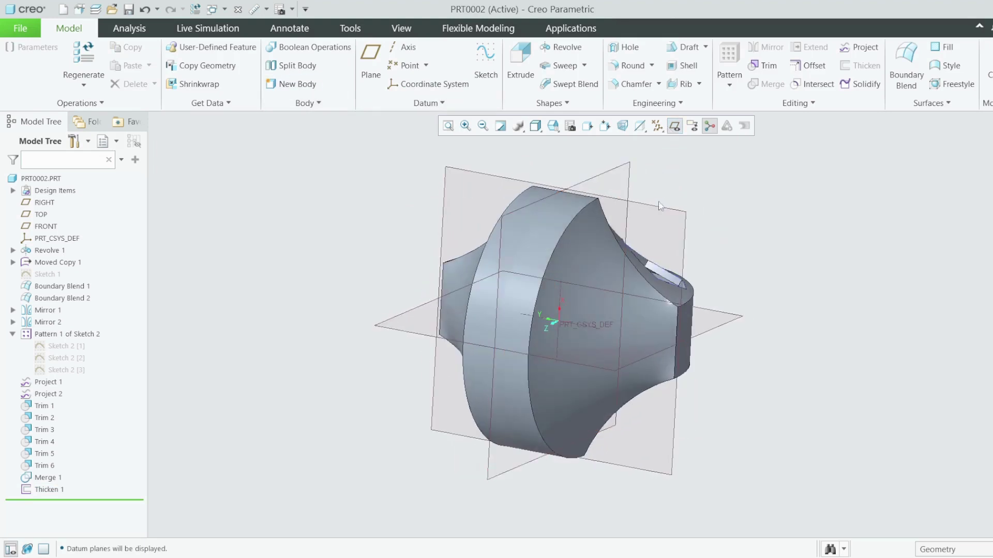
pyautogui.click(661, 207)
pyautogui.click(670, 153)
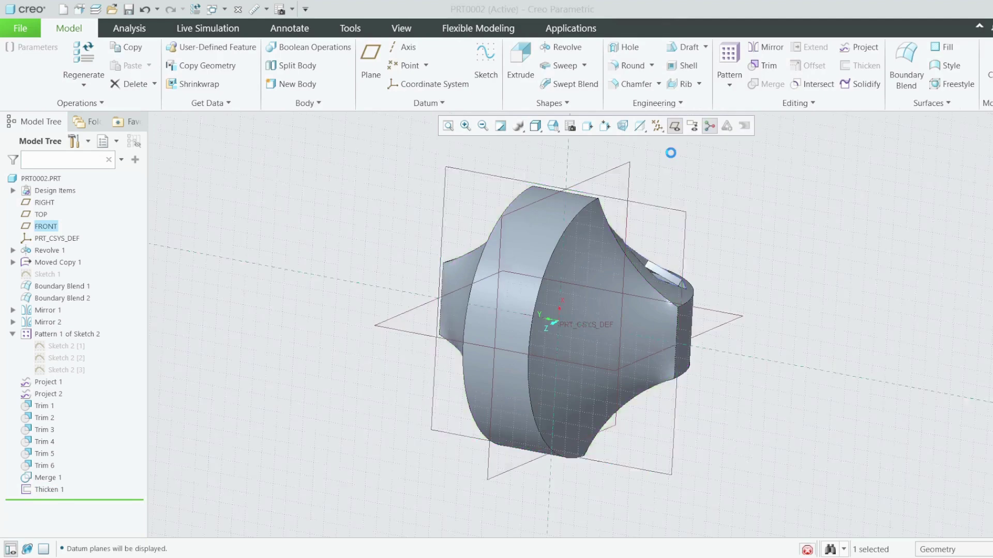
pyautogui.click(649, 127)
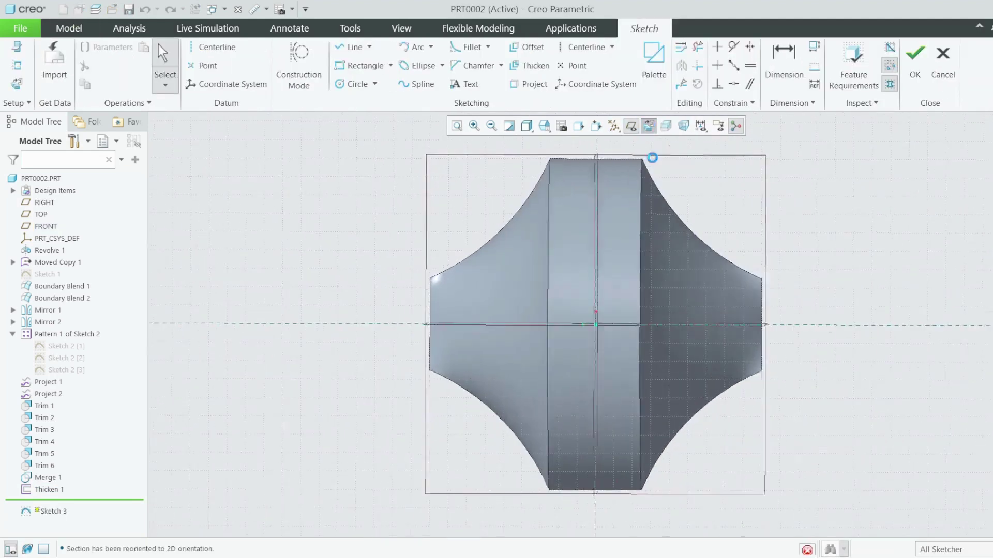
pyautogui.click(670, 129)
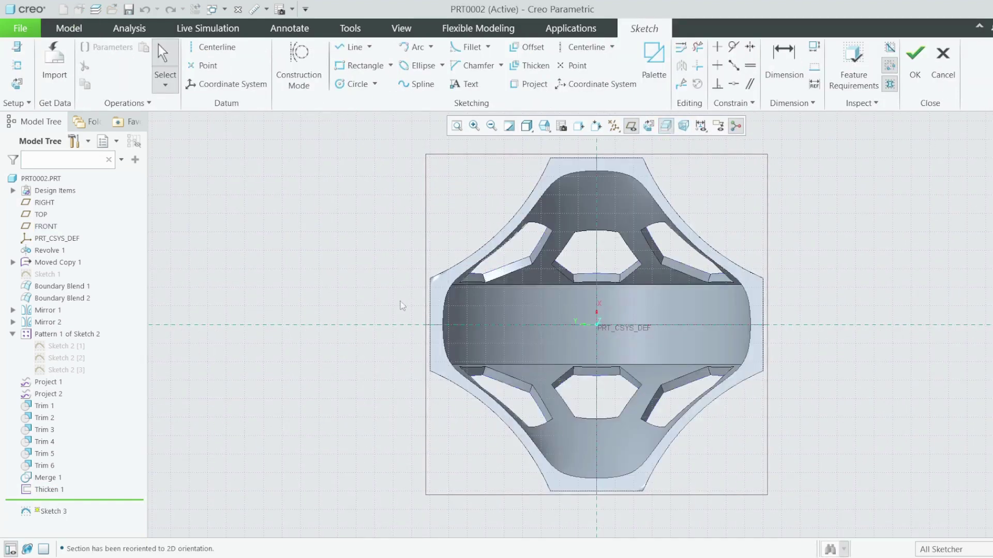
pyautogui.scroll(2, 325, 225)
pyautogui.scroll(-2, 657, 195)
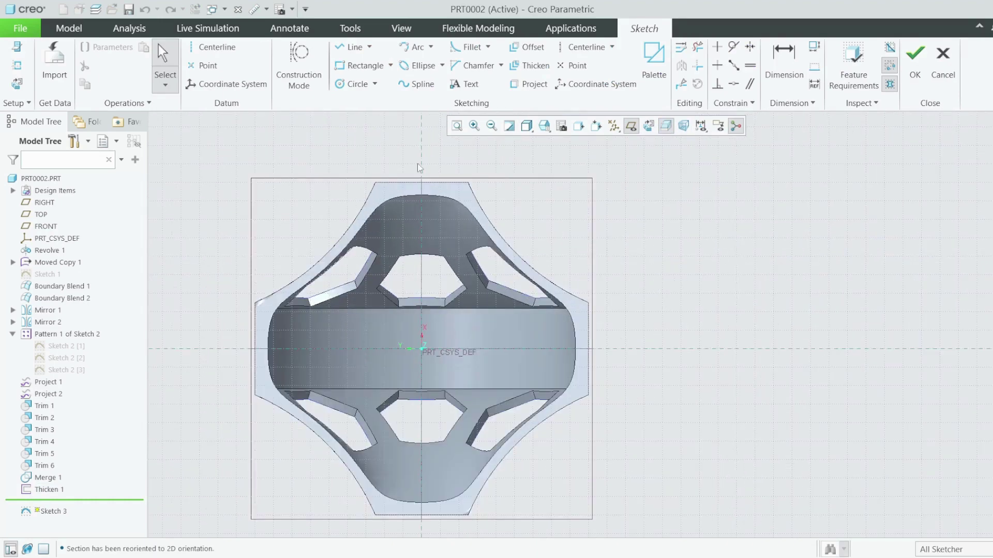
# Sketch a closed triangle joining both corners of the section's right vertical edge to an apex on the horizontal reference
pyautogui.click(345, 47)
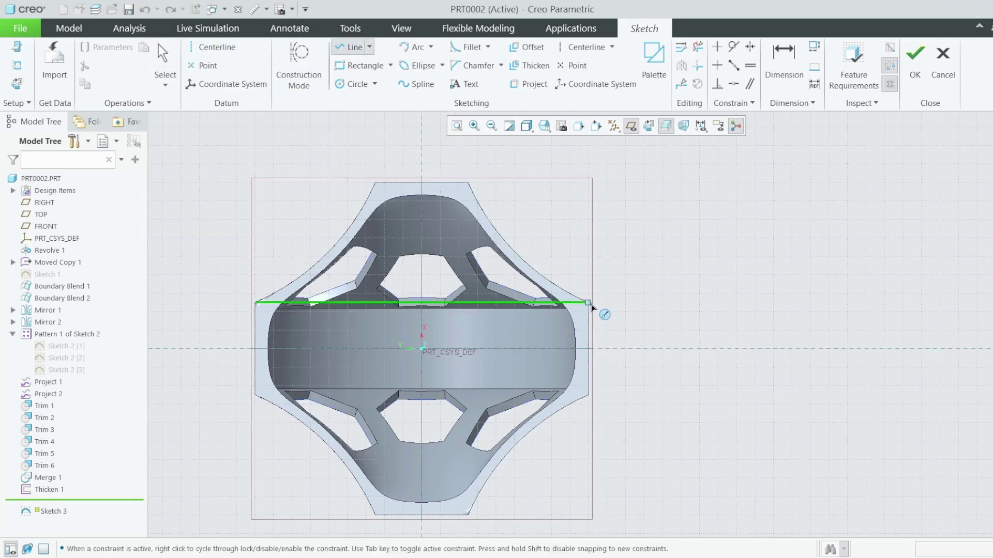
pyautogui.click(588, 302)
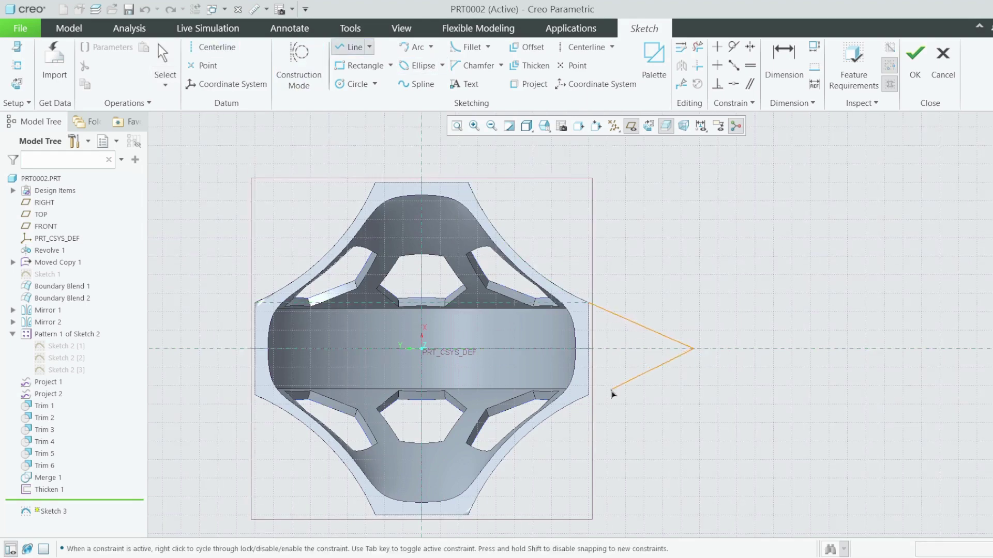
pyautogui.click(587, 395)
pyautogui.middleClick(592, 397)
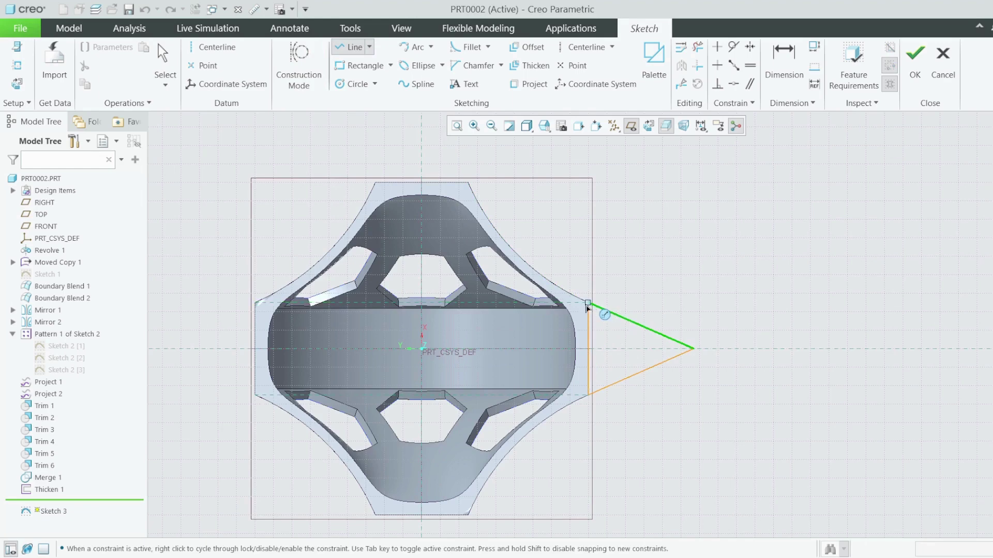
pyautogui.click(588, 303)
pyautogui.middleClick(641, 312)
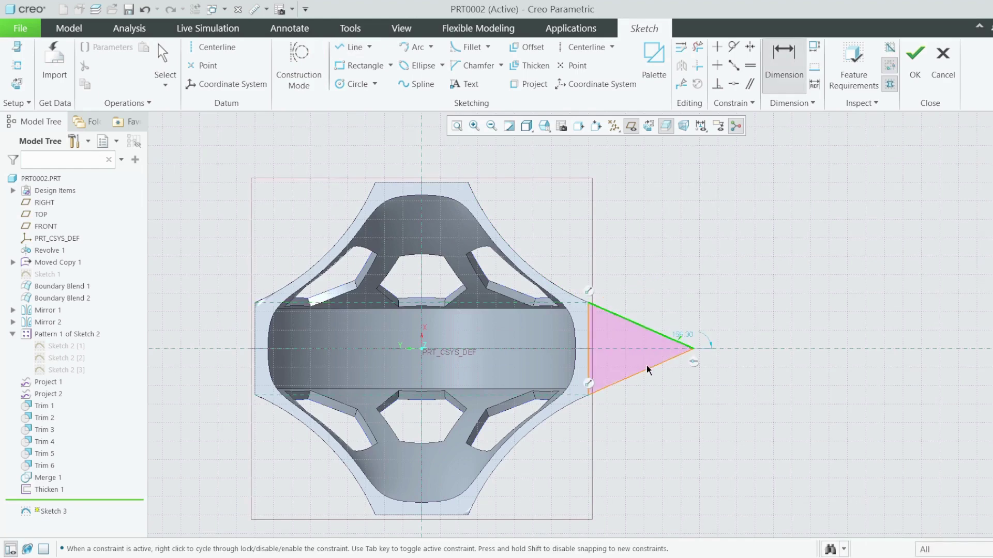
# Dimension the triangle's apex angle as 90° and finish the sketch with a vertical datum centerline through the origin
pyautogui.middleClick(625, 341)
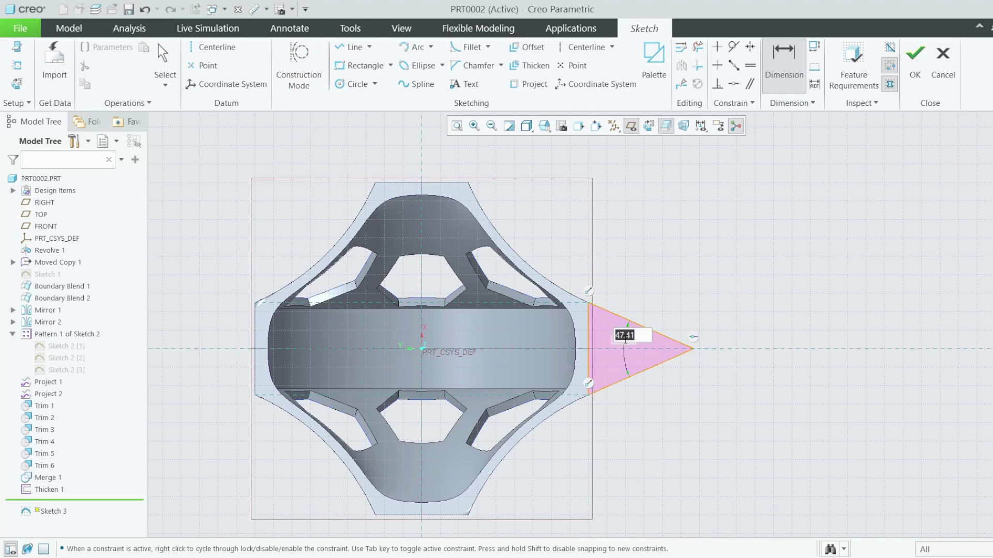
pyautogui.write('90')
pyautogui.press('Return')
pyautogui.click(212, 47)
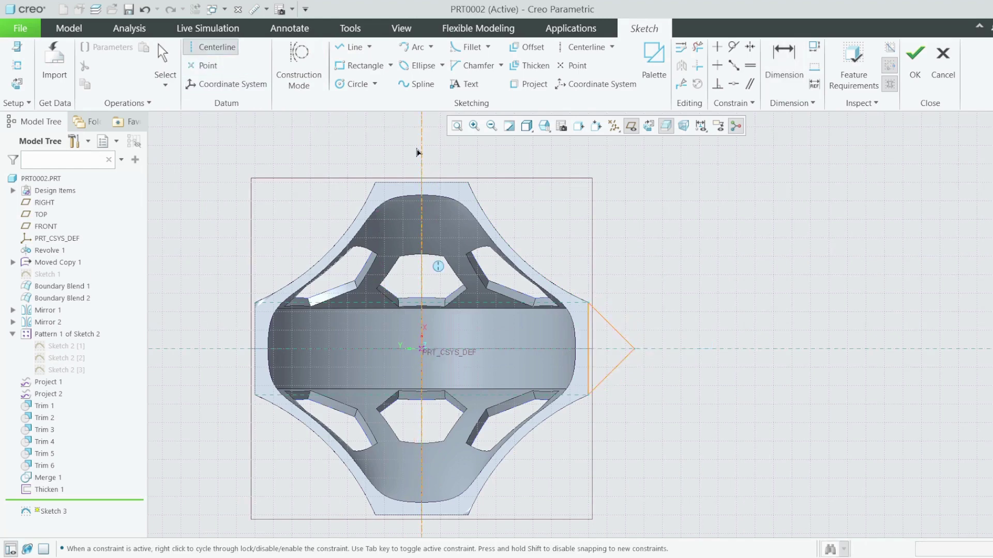
pyautogui.click(914, 56)
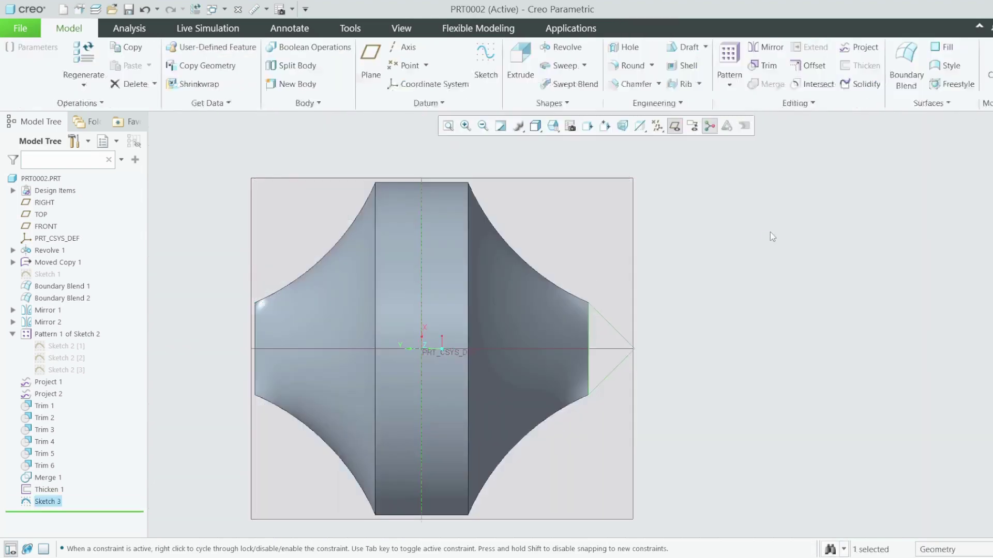
# Revolve the triangle sketch 180° about its internal centerline as a solid rim around the part
pyautogui.click(550, 48)
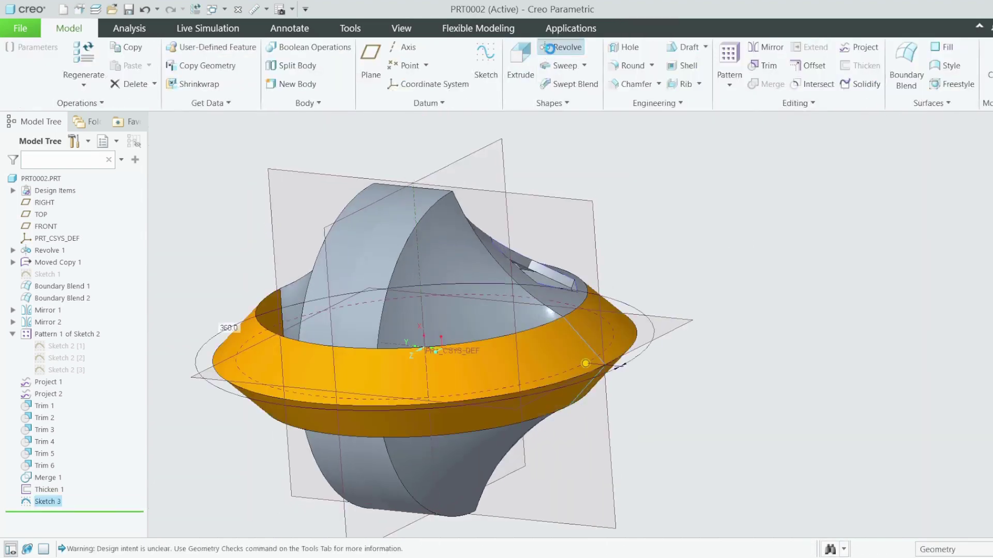
pyautogui.write('1')
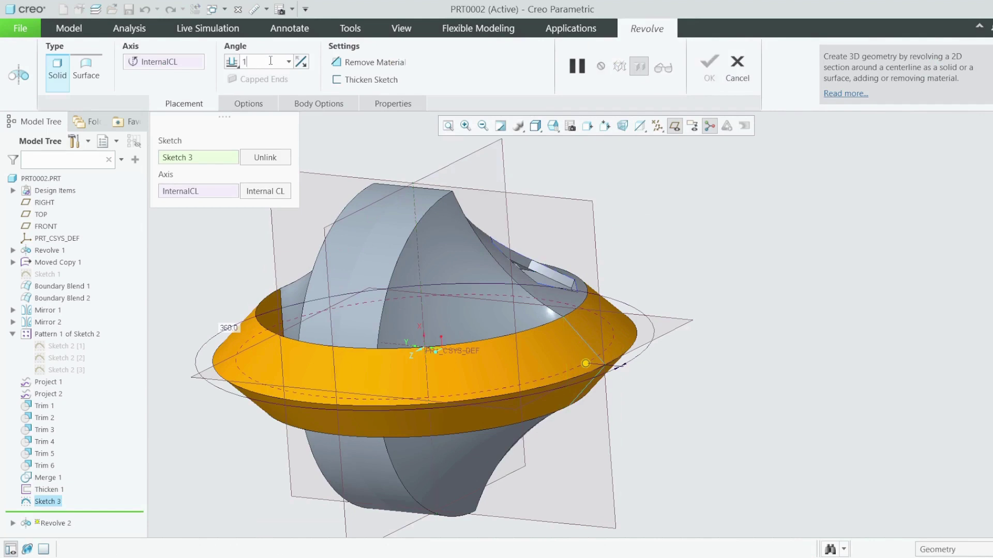
pyautogui.write('80')
pyautogui.press('Return')
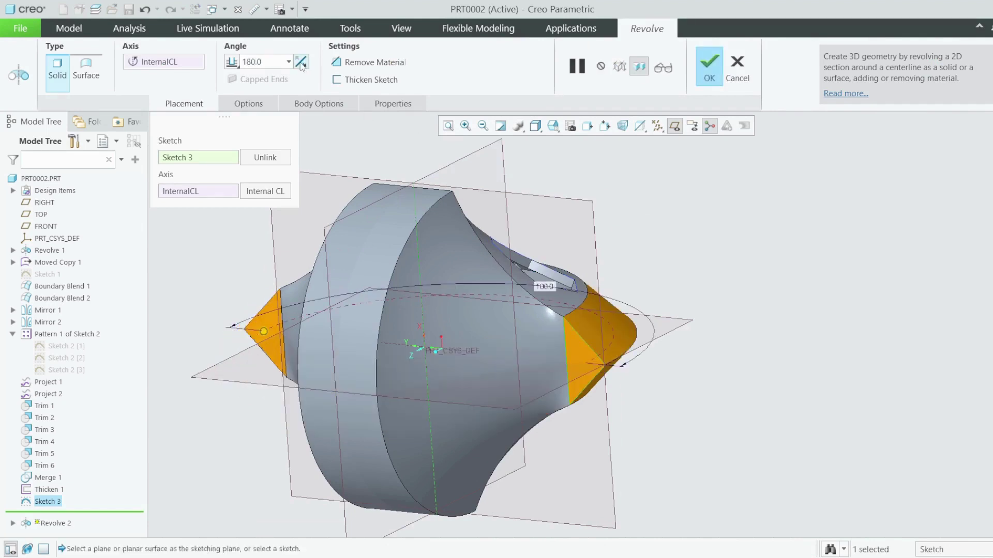
pyautogui.click(710, 70)
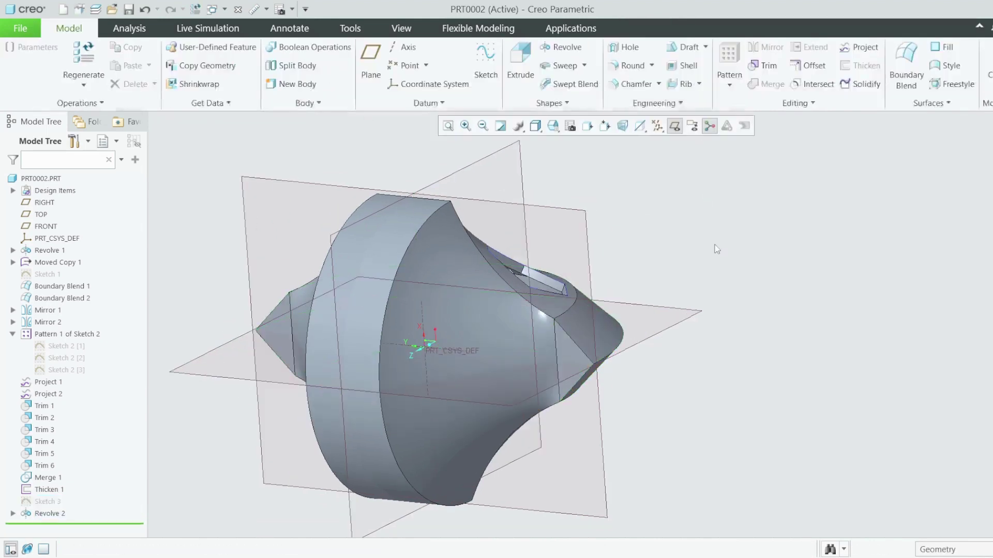
# Start a new sketch on the FRONT plane, with the view aligned to the sketch plane and the model clipped there
pyautogui.moveTo(709, 255); pyautogui.dragTo(585, 166, button='middle')
pyautogui.click(597, 191)
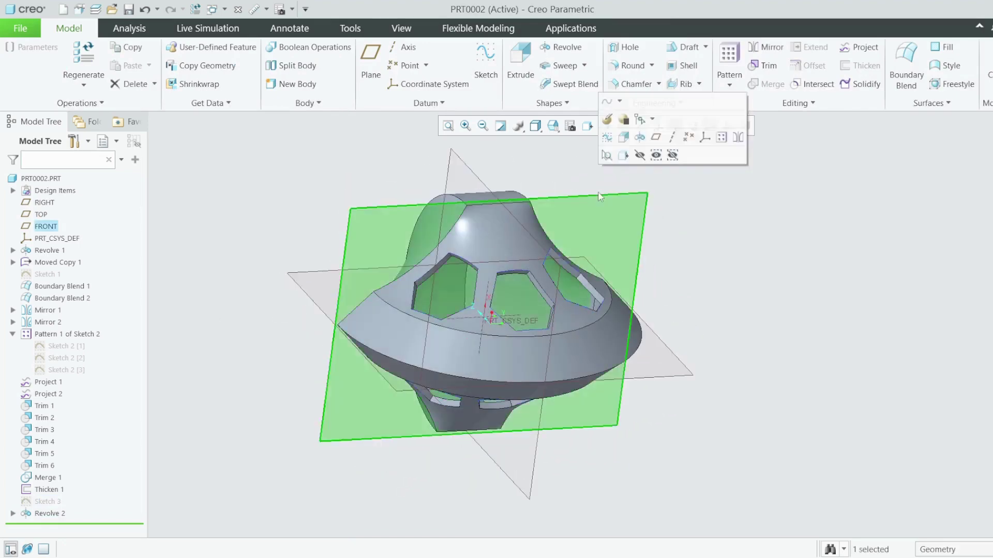
pyautogui.click(619, 163)
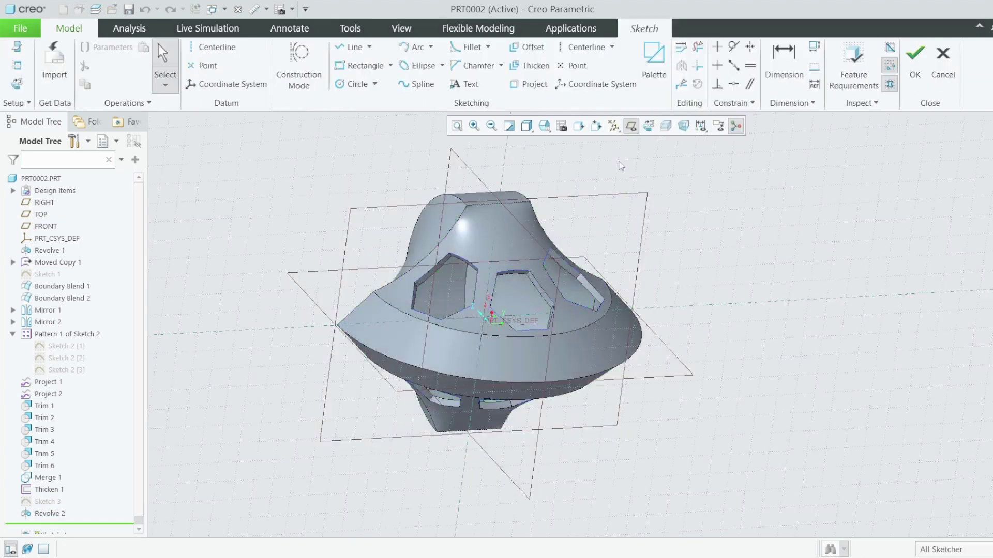
pyautogui.click(646, 127)
pyautogui.click(668, 128)
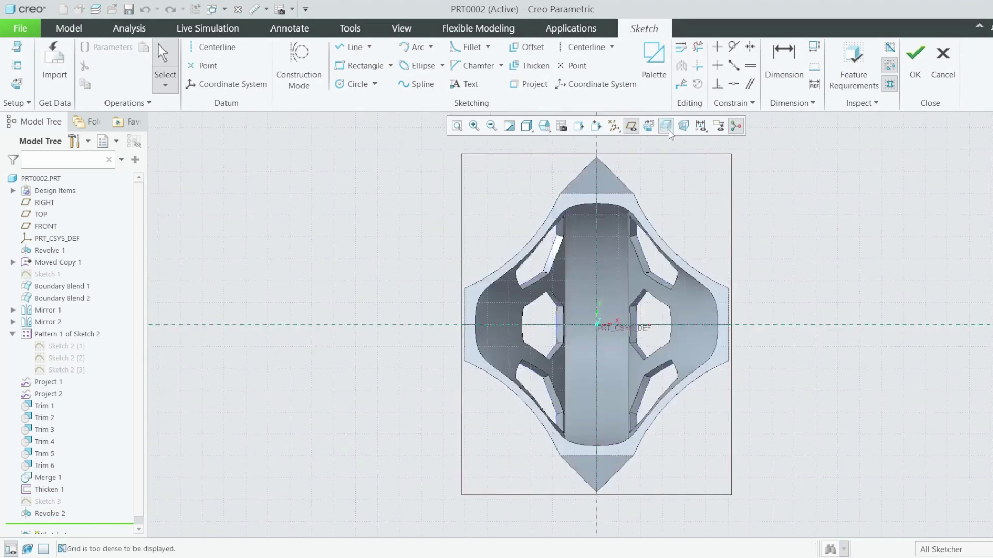
# Sketch a closed triangle from both corners of the clipped section's right vertical edge to an apex on the horizontal reference
pyautogui.click(350, 48)
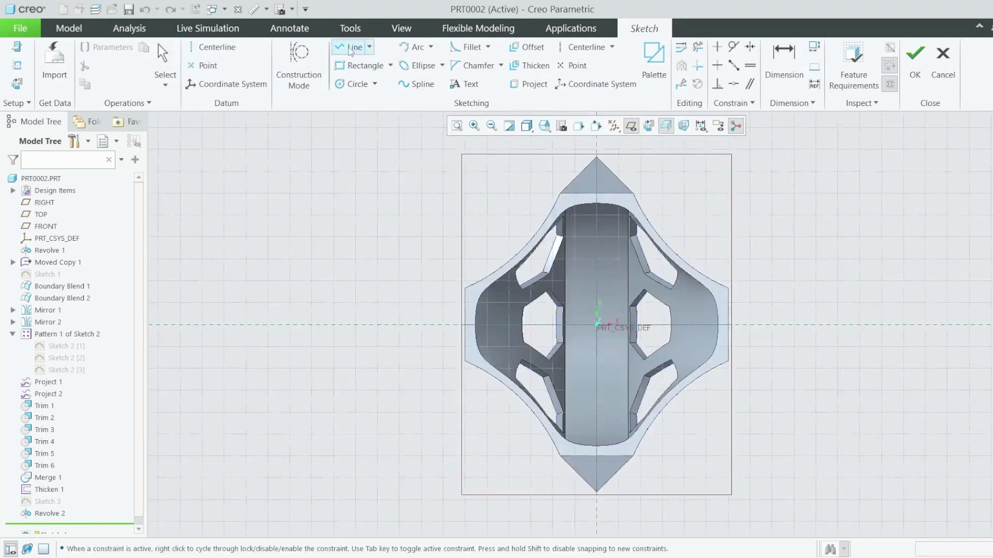
pyautogui.click(728, 288)
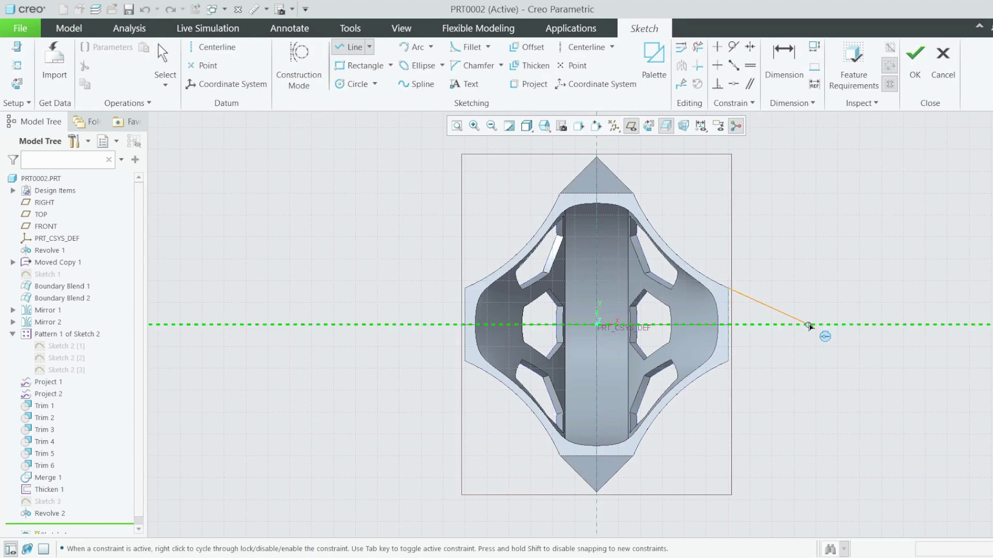
pyautogui.click(728, 360)
pyautogui.click(728, 289)
pyautogui.middleClick(734, 310)
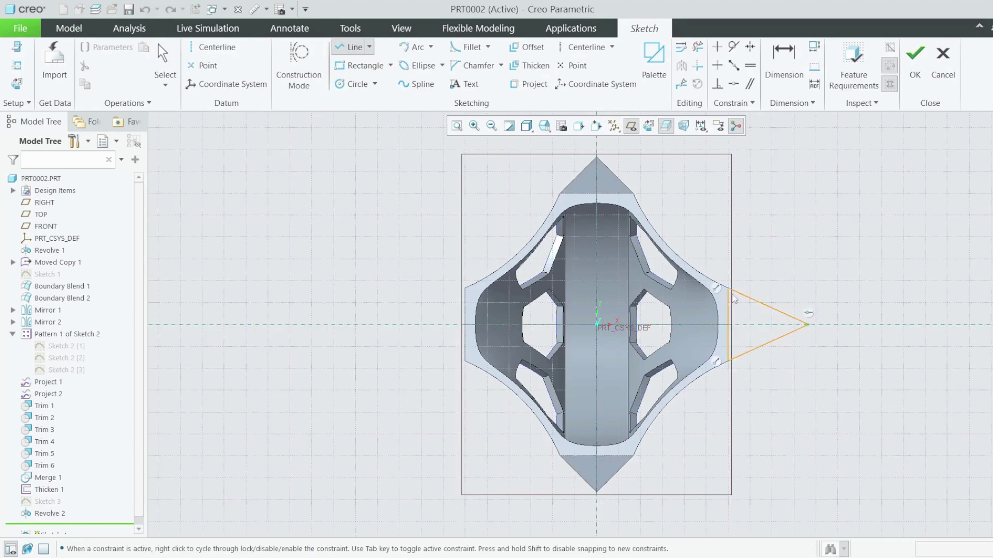
# Add a vertical datum centerline through the origin, set the triangle's apex angle to 90° and finish the sketch
pyautogui.click(216, 47)
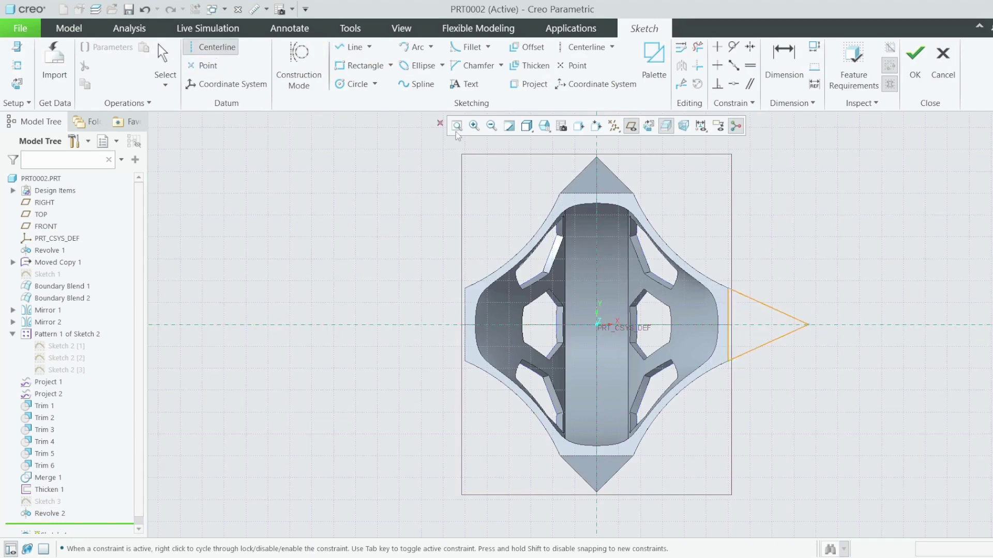
pyautogui.click(596, 324)
pyautogui.click(596, 179)
pyautogui.middleClick(729, 211)
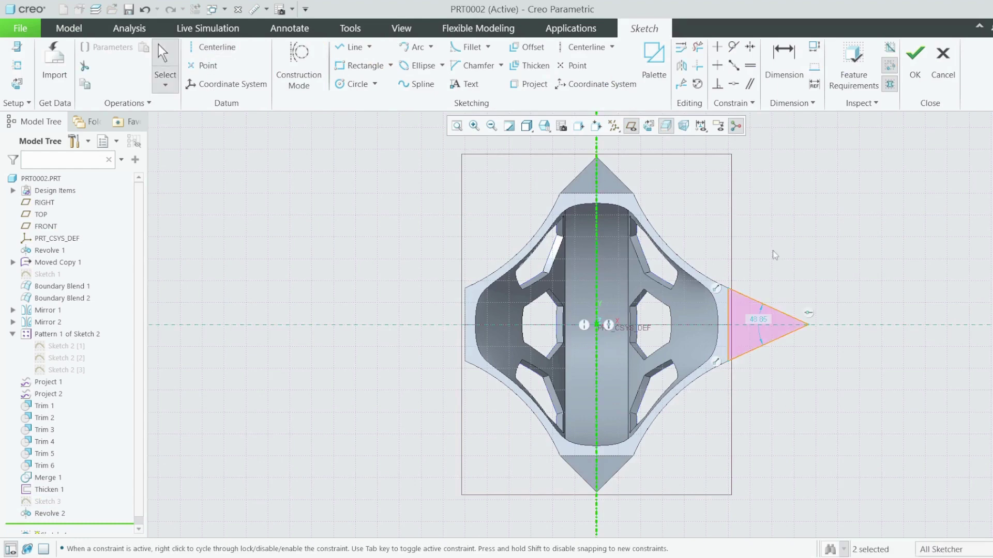
pyautogui.doubleClick(764, 321)
pyautogui.write('90')
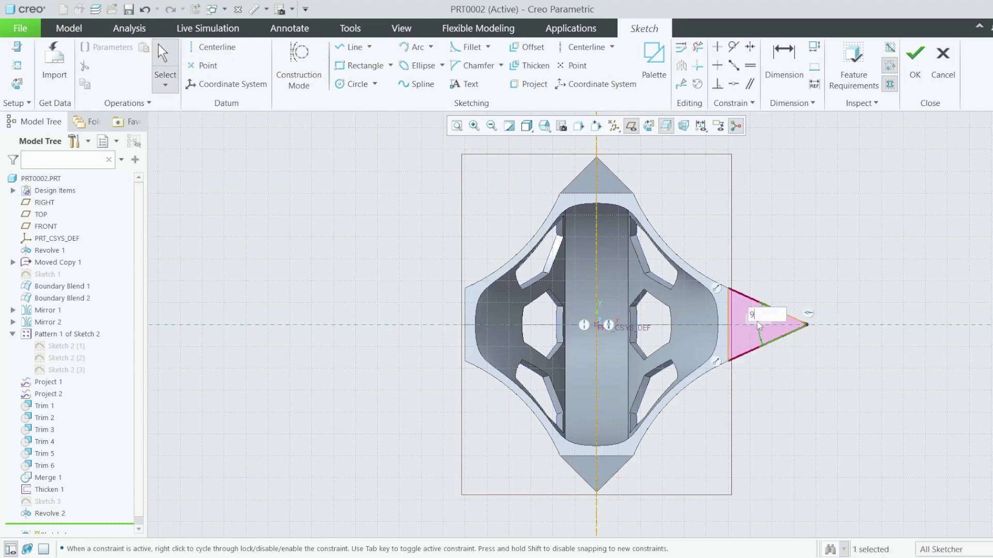
pyautogui.press('Return')
pyautogui.click(901, 66)
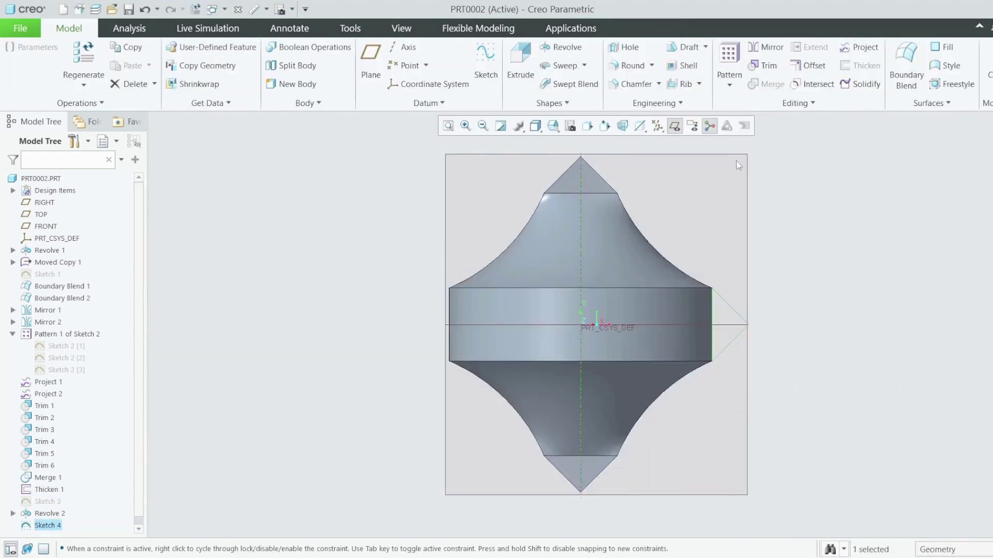
# Revolve the new triangle sketch 180° about its internal centerline as a solid rim, and hide the datum planes
pyautogui.click(566, 47)
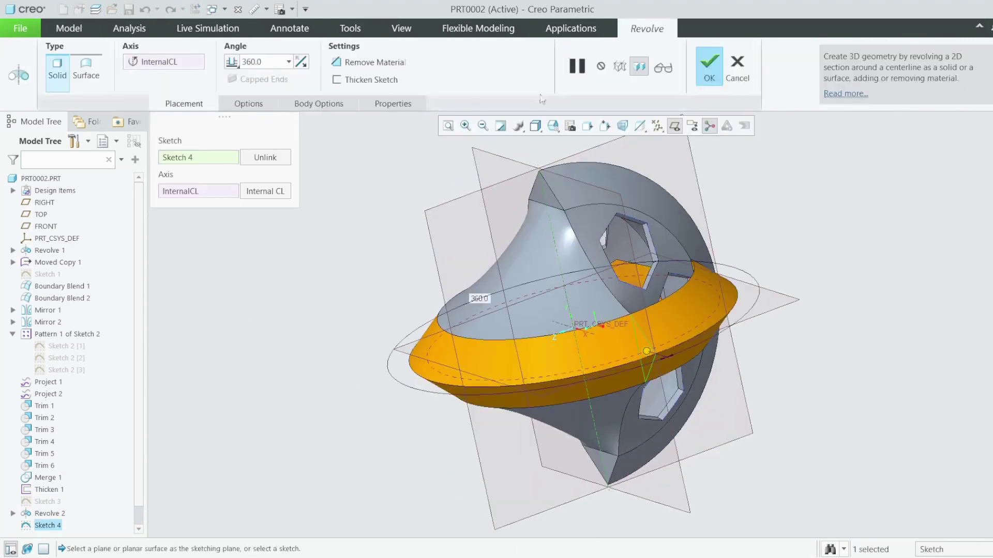
pyautogui.write('180')
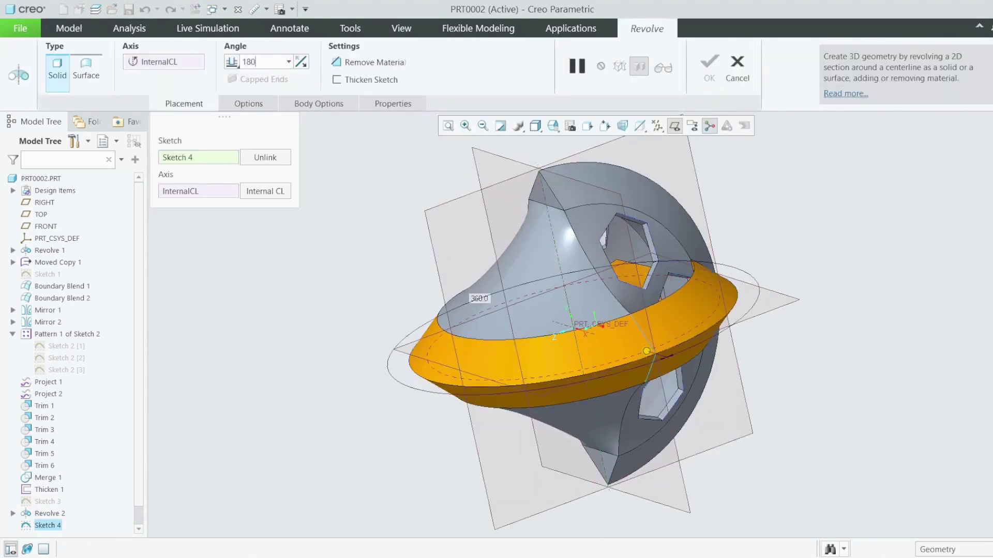
pyautogui.press('Return')
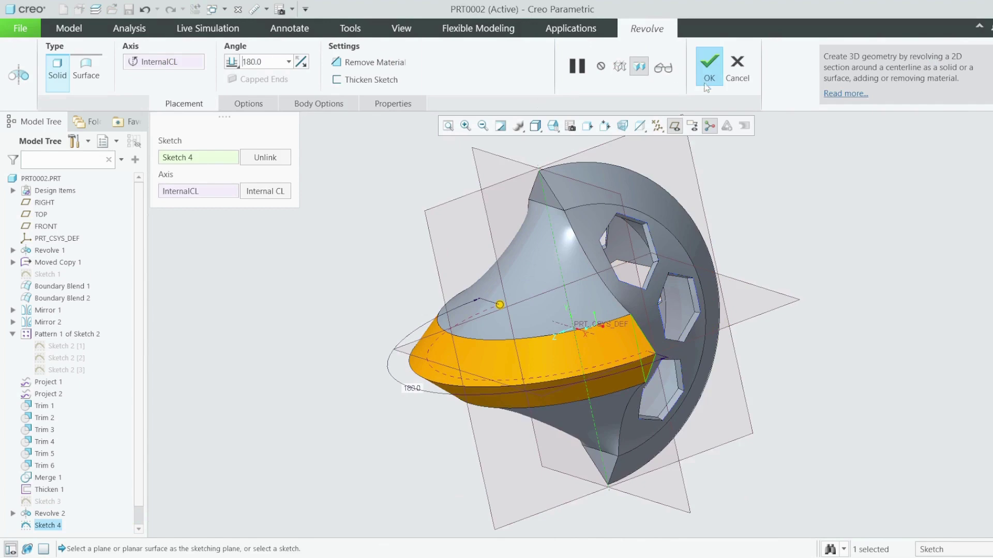
pyautogui.click(699, 72)
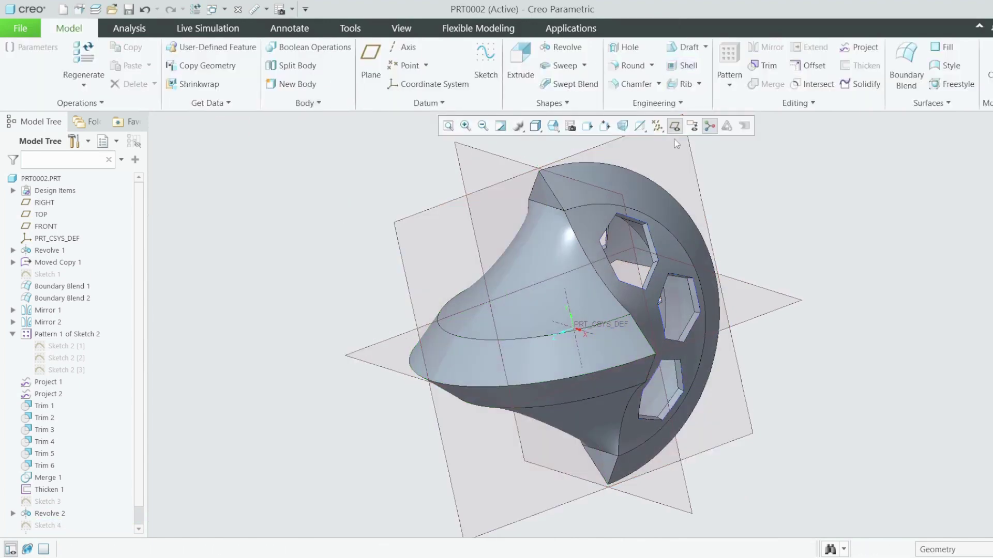
pyautogui.click(672, 127)
pyautogui.moveTo(536, 208); pyautogui.dragTo(273, 224, button='middle')
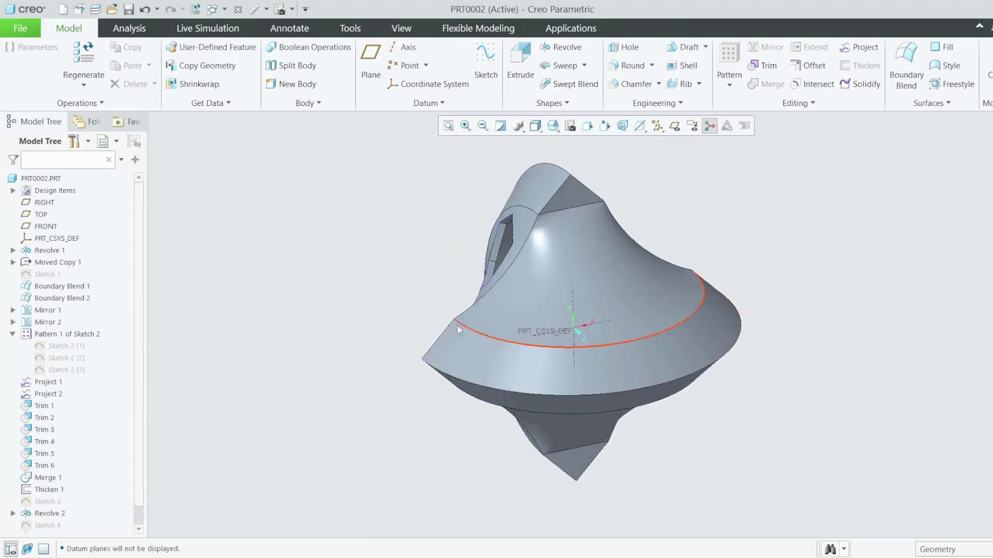